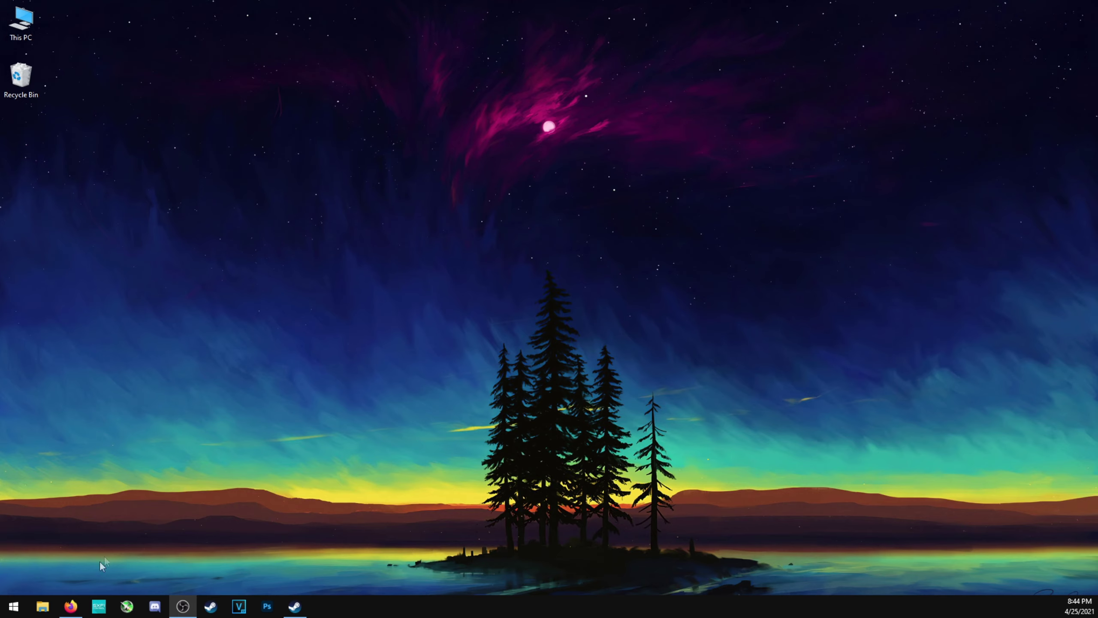
Bring Firefox forward showing the ASUS TUF Gaming VG27AQ monitor product page.
click(71, 606)
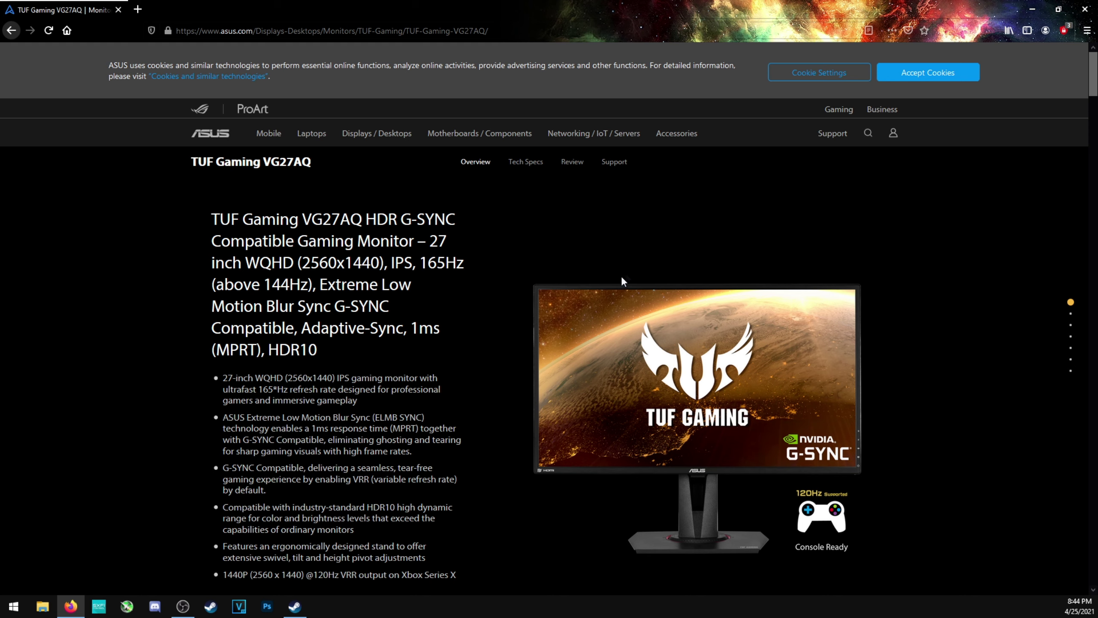
Save the VG27AQ's Windows 10 64-bit driver zip from ASUS support, then minimise Firefox.
click(614, 162)
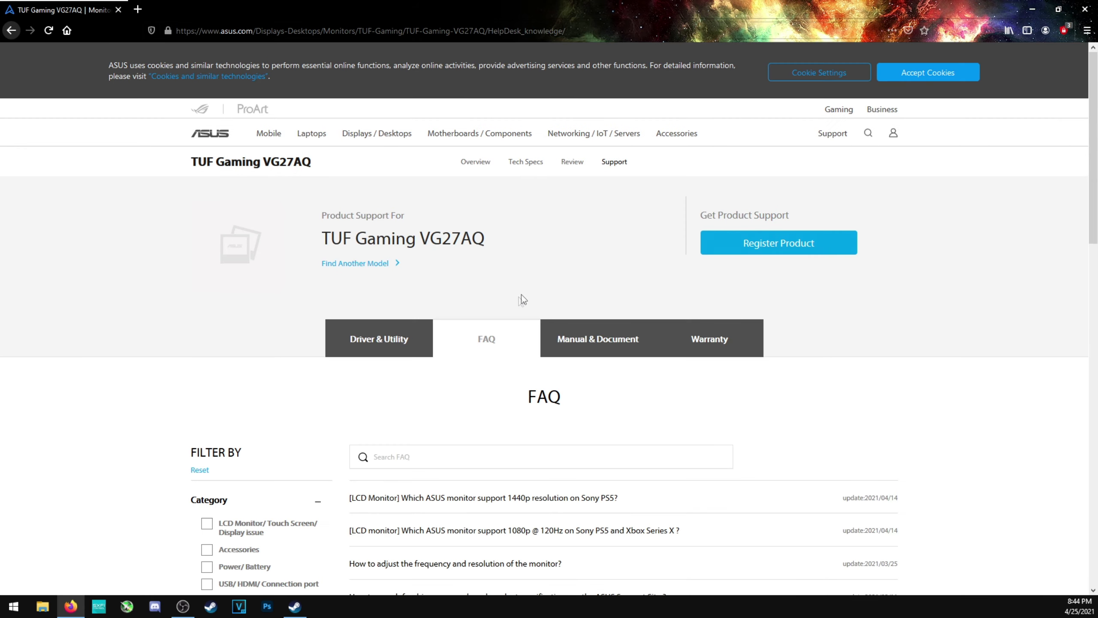
click(408, 350)
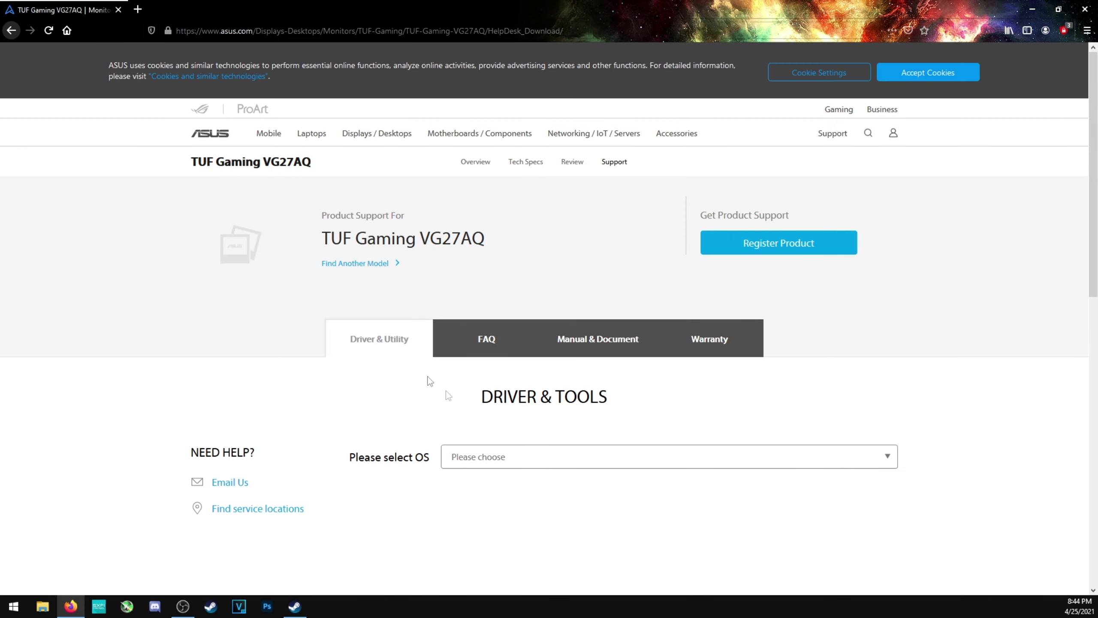
click(541, 465)
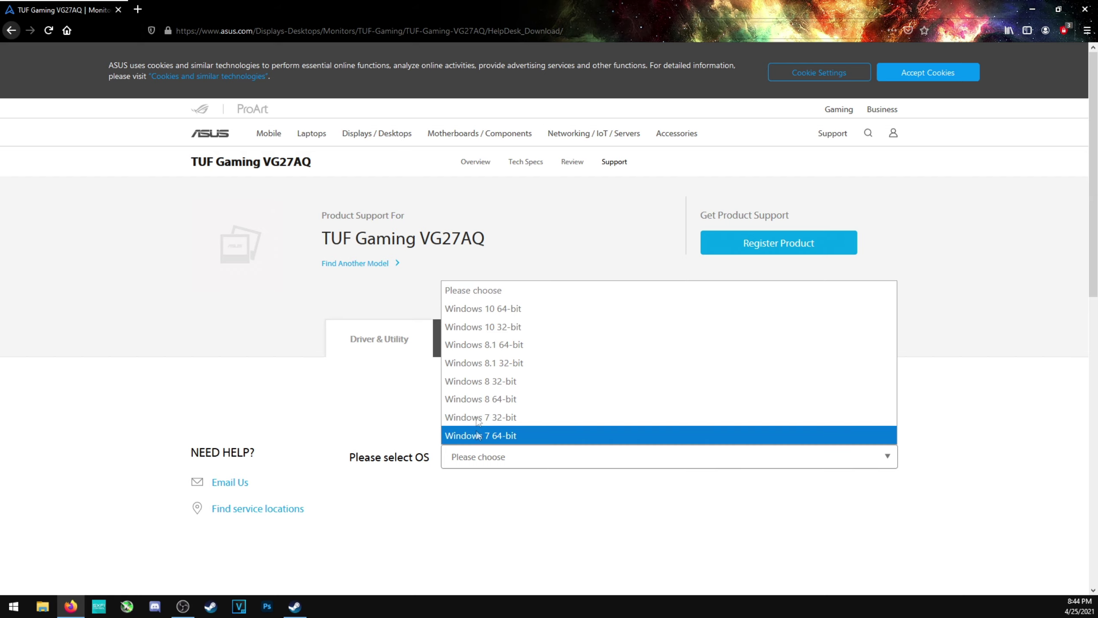
click(510, 314)
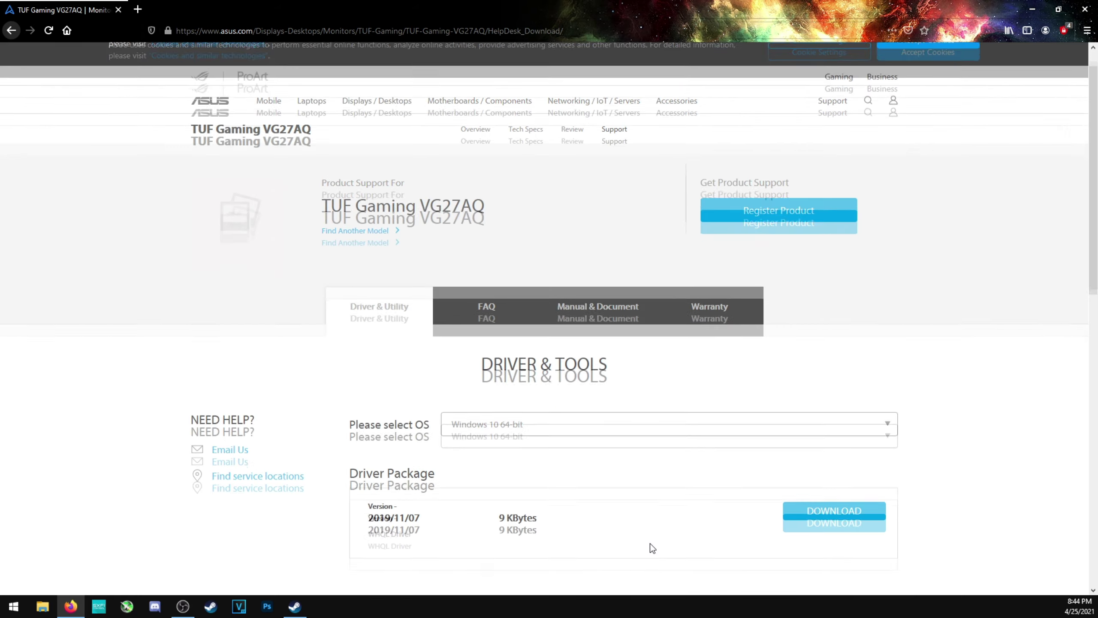
scroll(650, 543, down, 2)
click(823, 425)
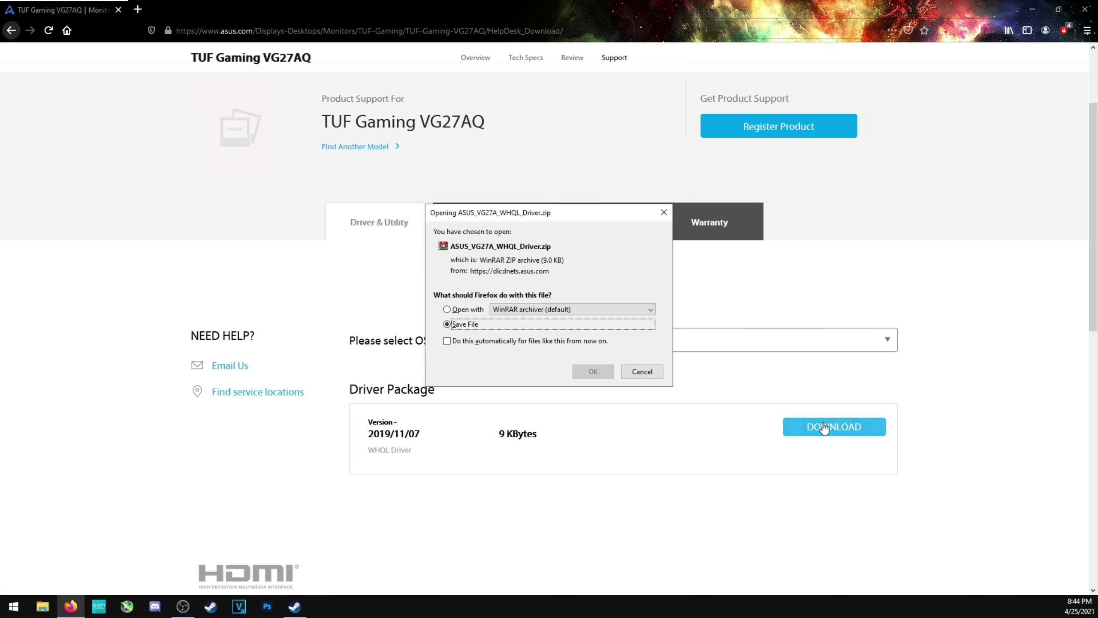
click(593, 372)
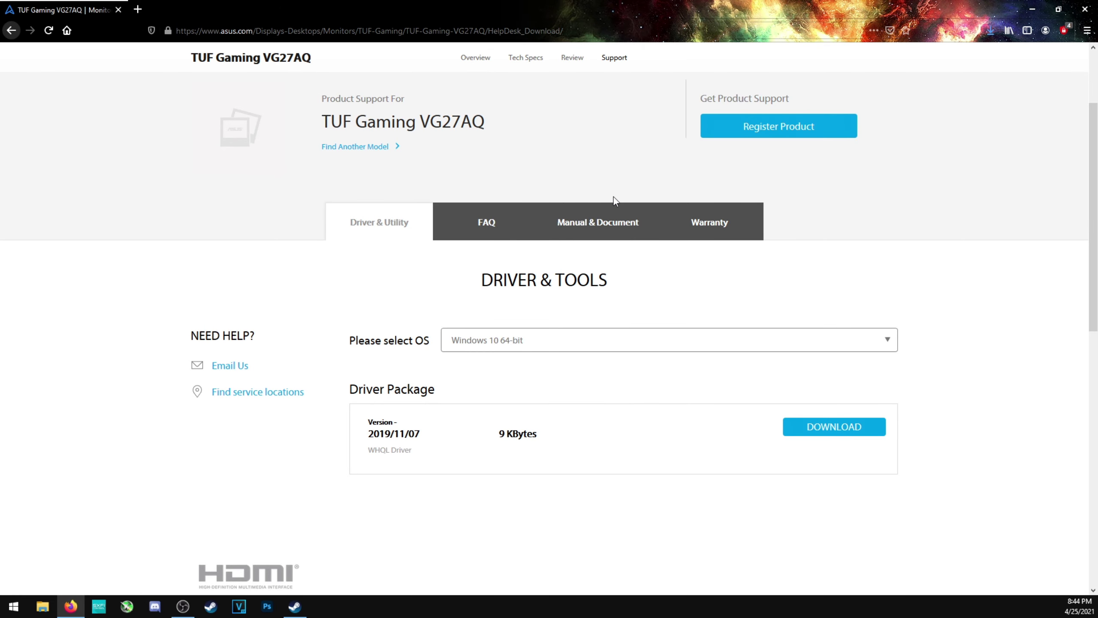
click(1027, 10)
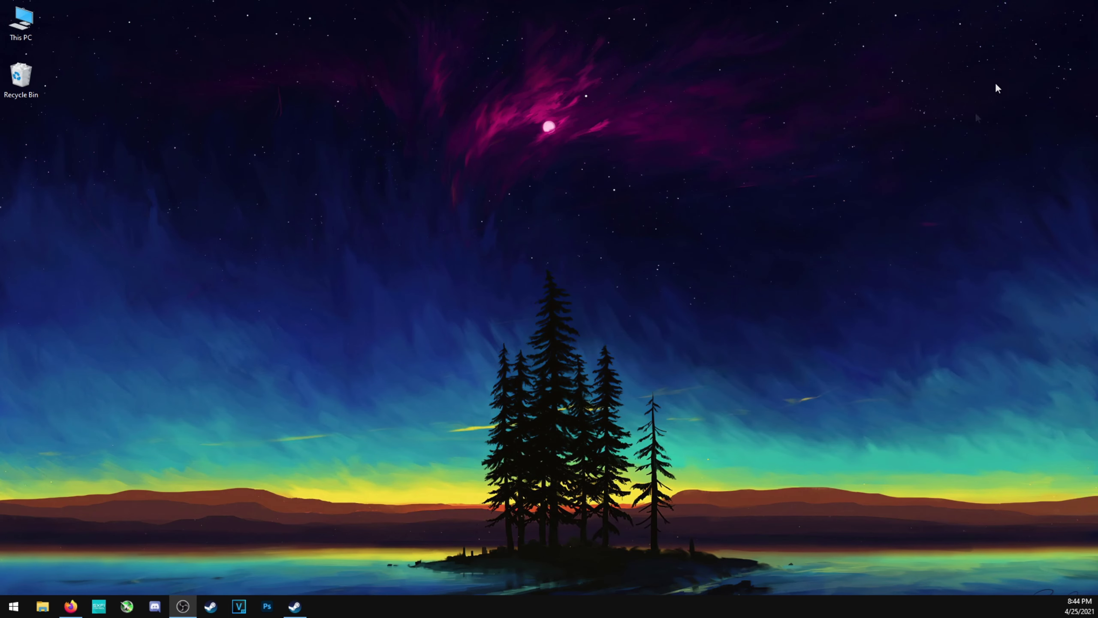
right_click(346, 327)
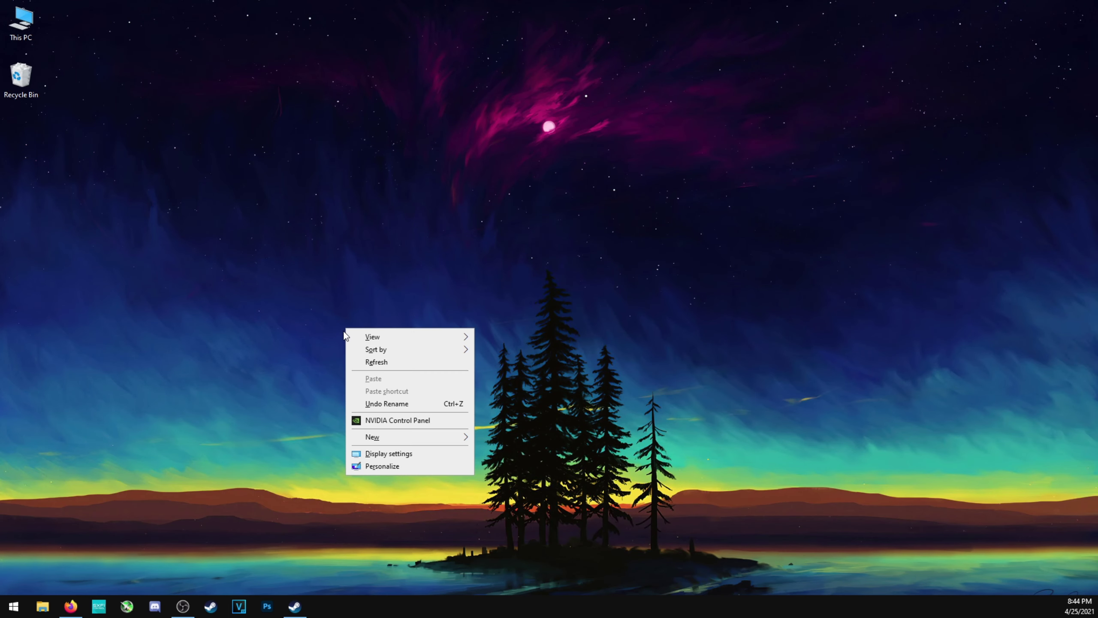
Open Advanced display settings for Display 1 (VG27A) and its display adapter properties.
click(390, 454)
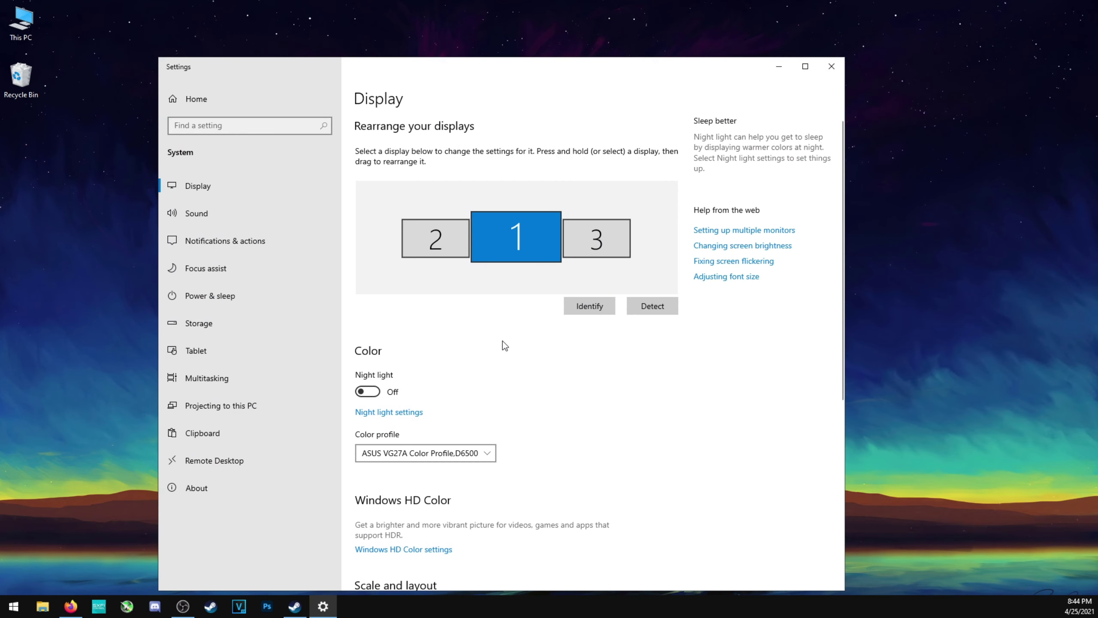
scroll(579, 387, down, 5)
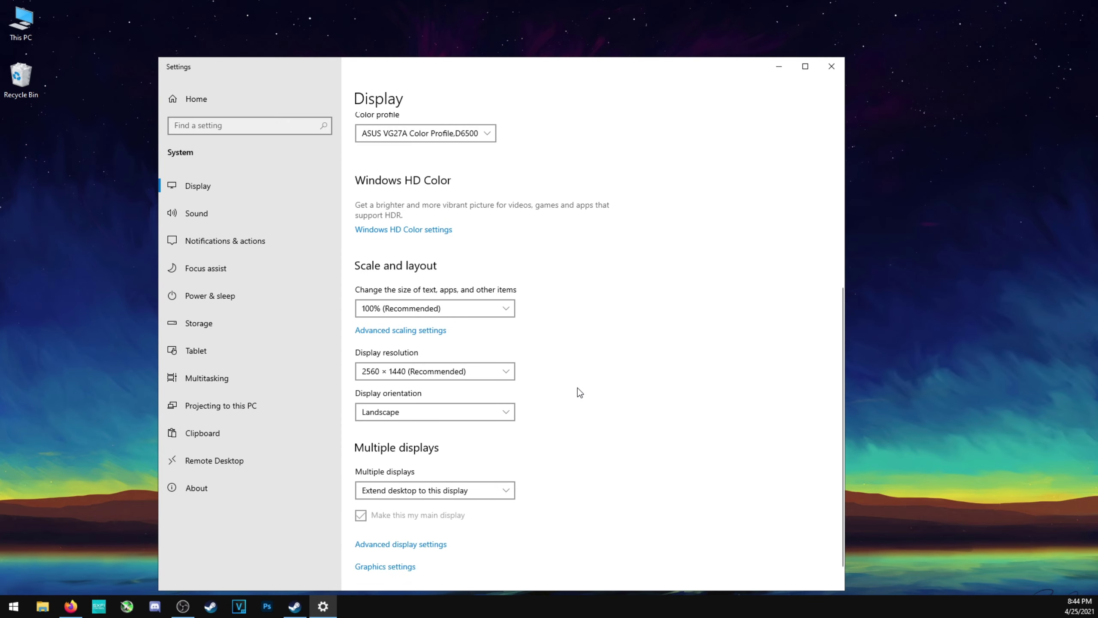
scroll(579, 393, down, 1)
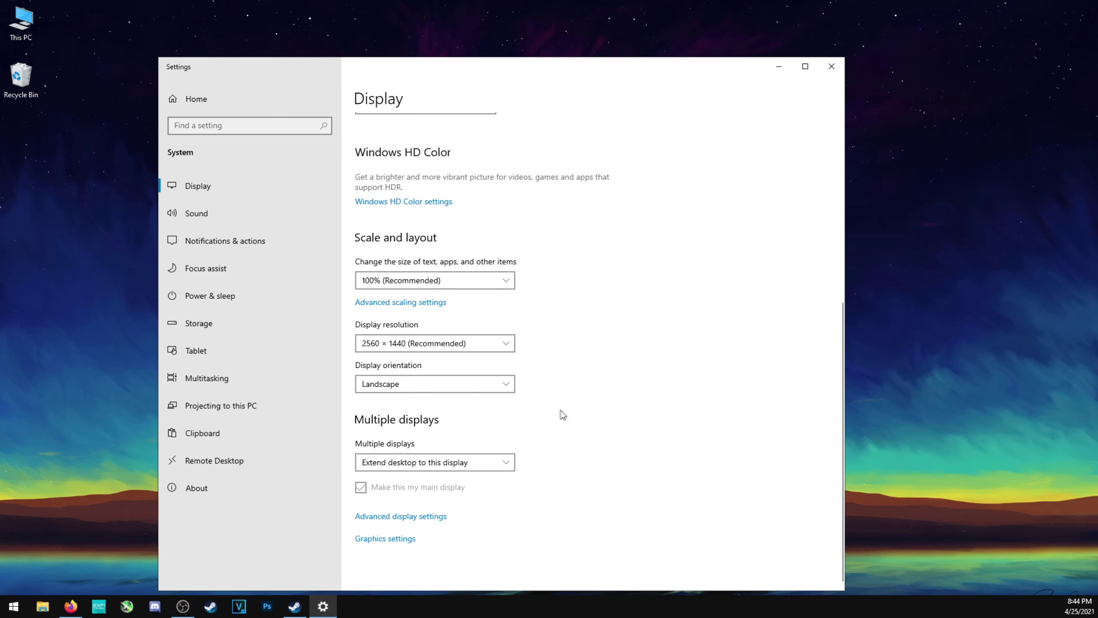
click(445, 517)
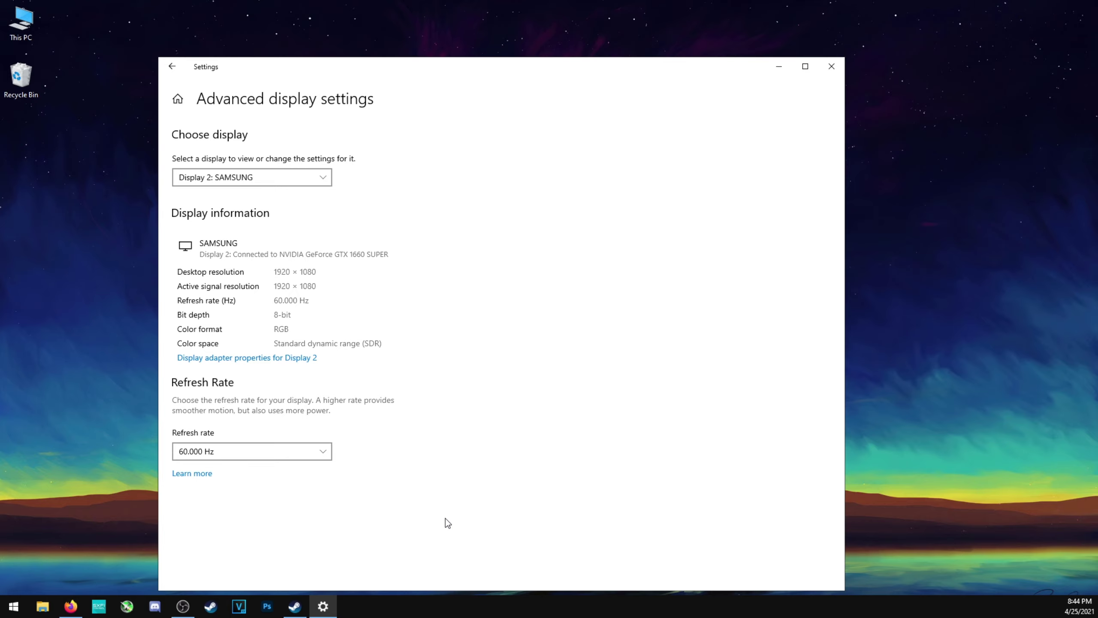
click(327, 179)
click(275, 159)
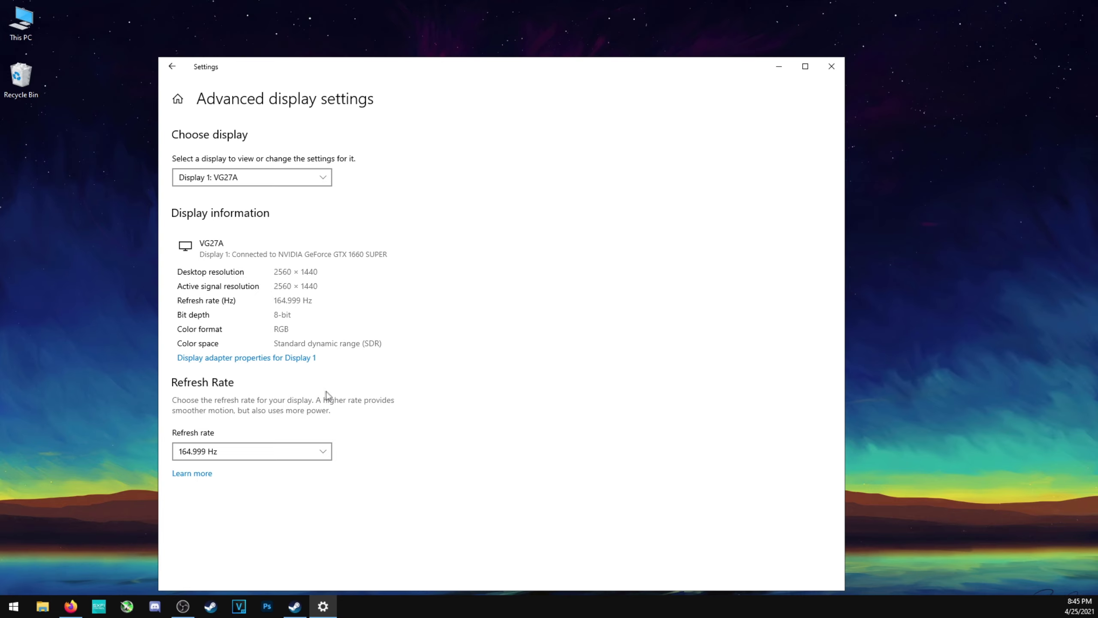
click(267, 361)
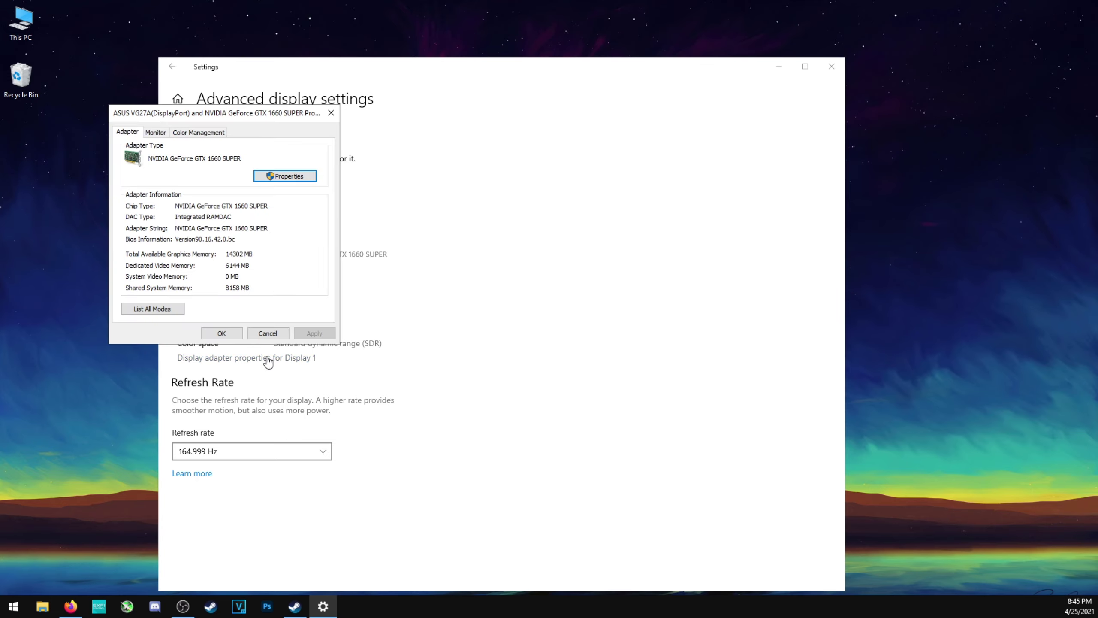
Update the VG27A monitor driver from the downloaded drivers folder; the best driver is already installed.
click(157, 137)
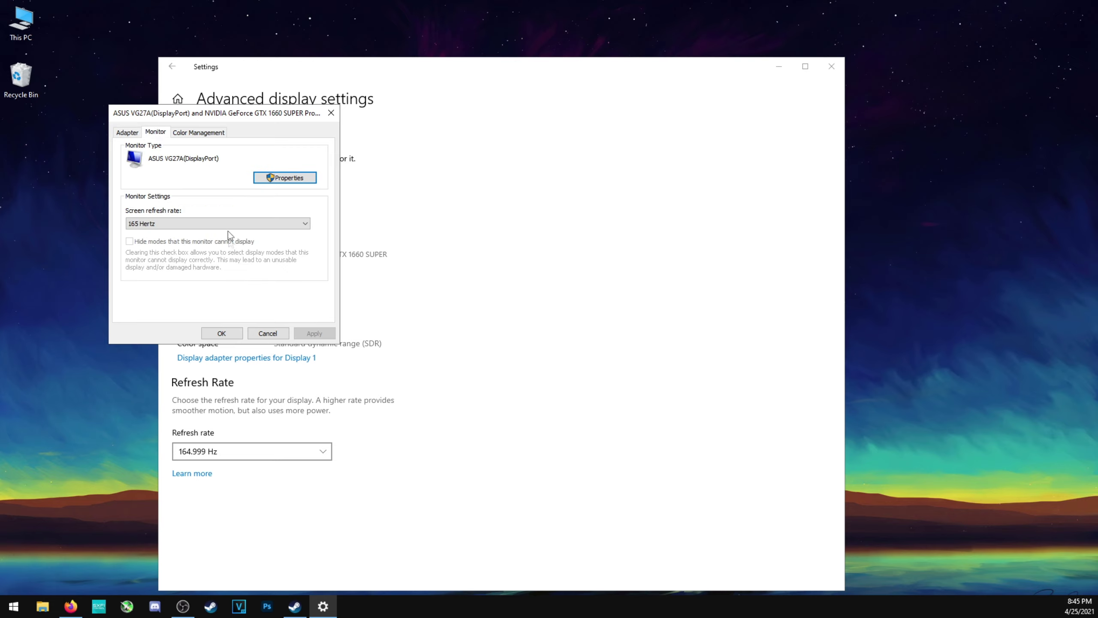
click(270, 178)
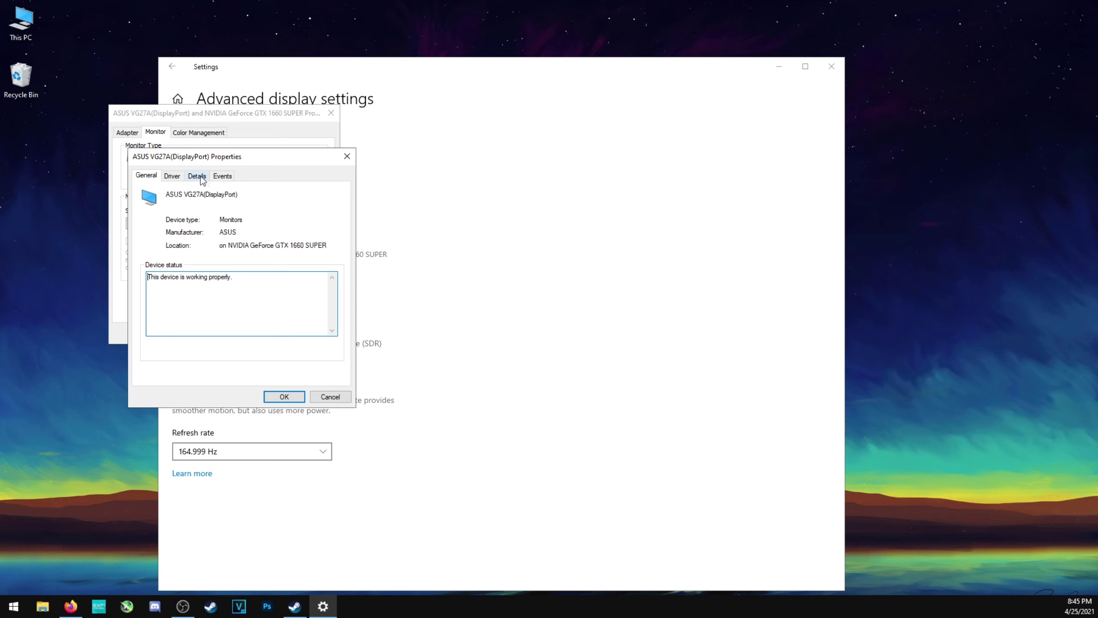
click(173, 178)
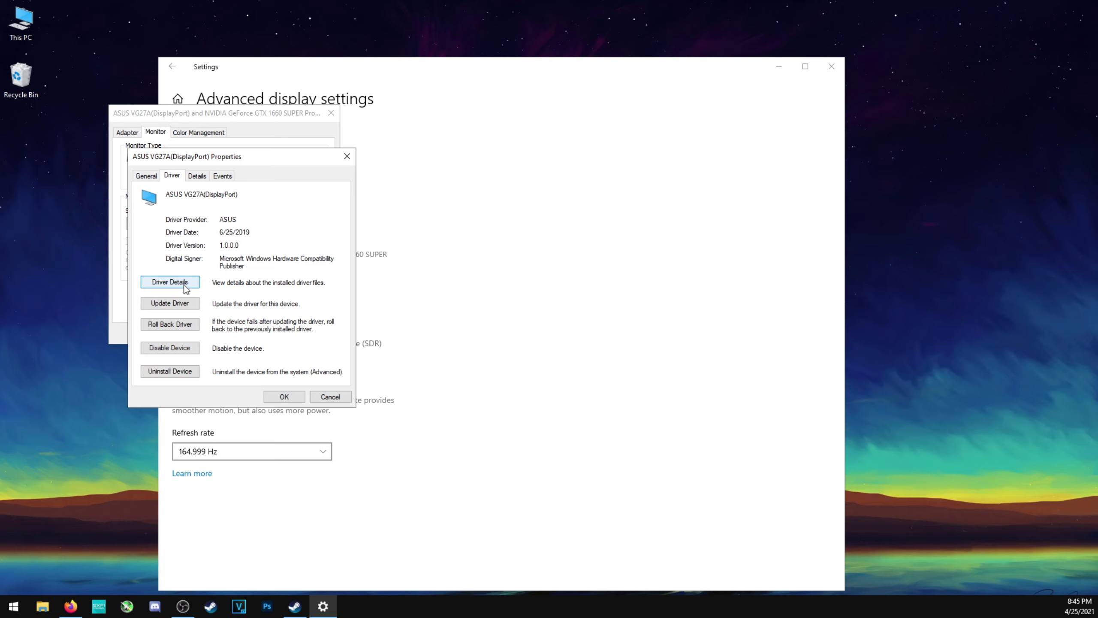
click(173, 304)
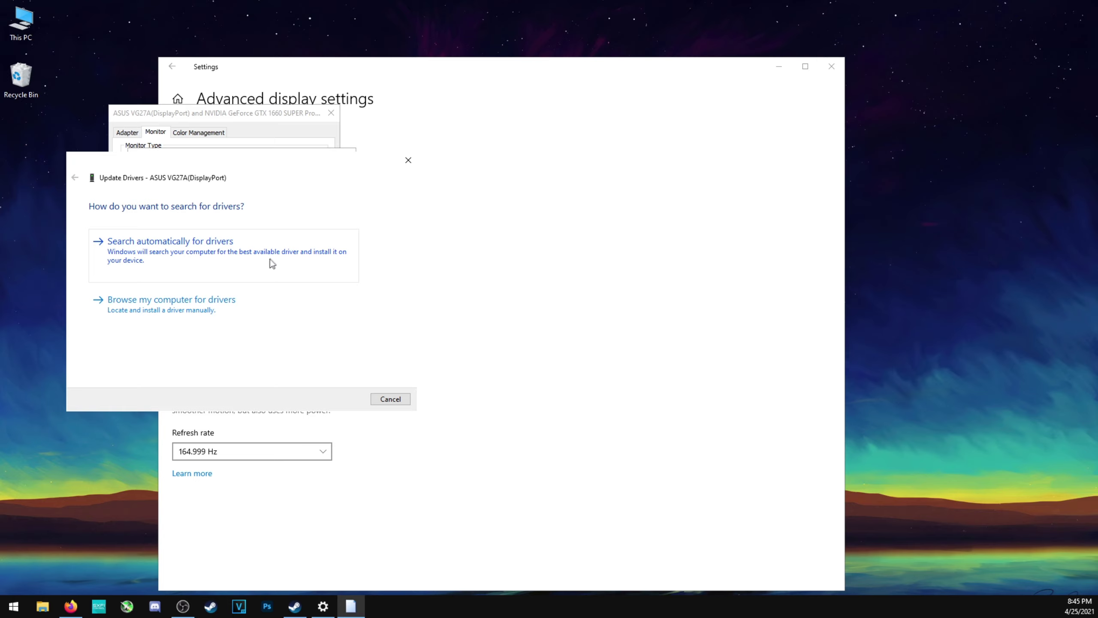
click(212, 310)
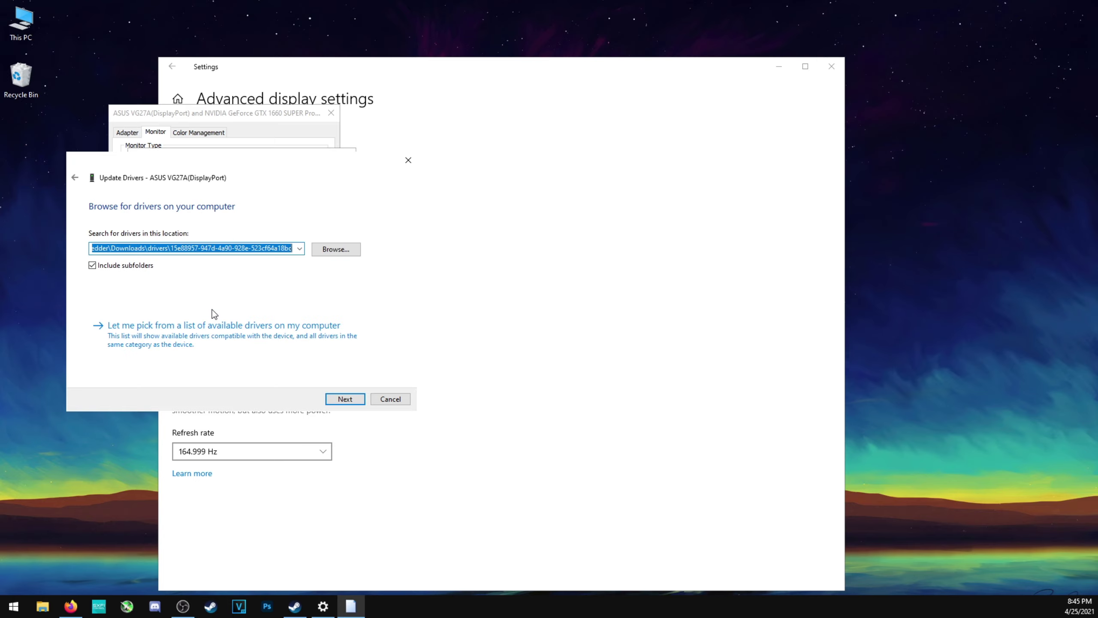
click(332, 253)
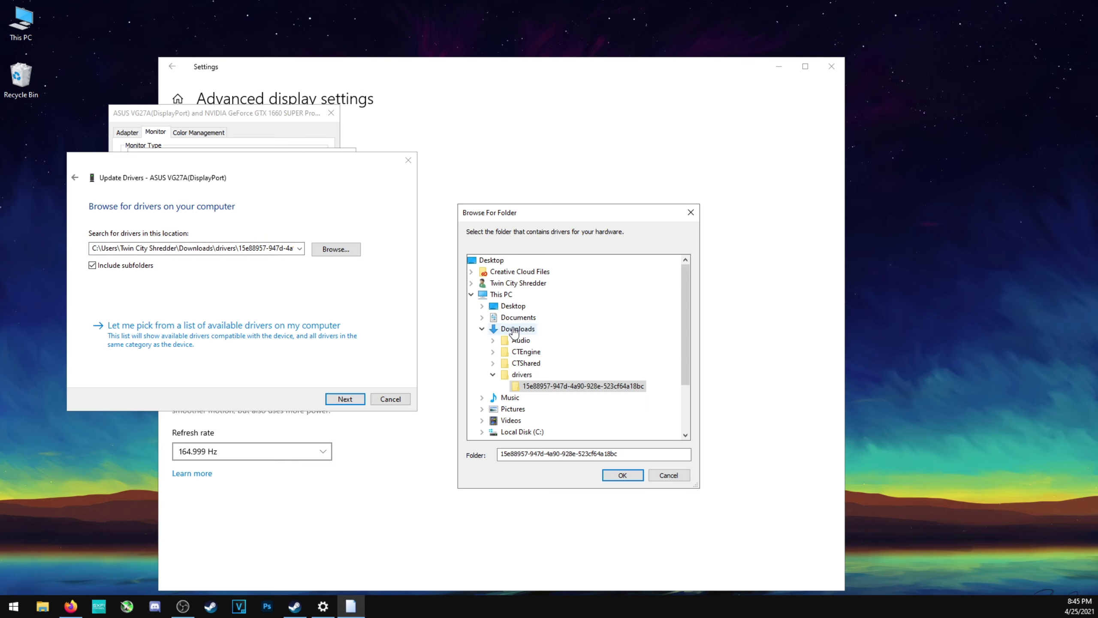
click(622, 474)
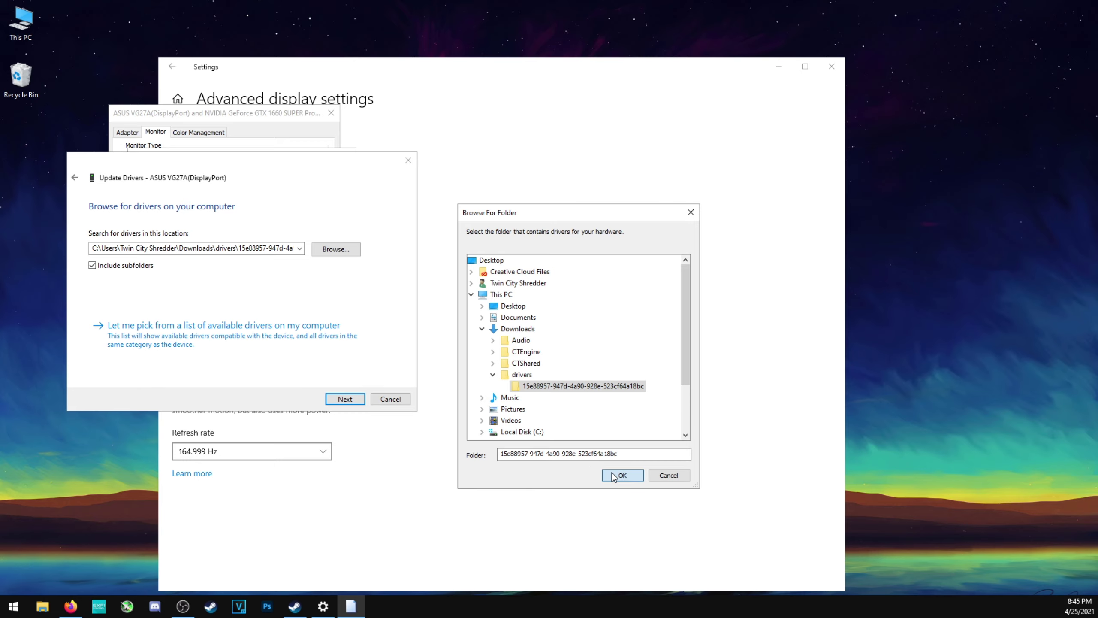
click(345, 399)
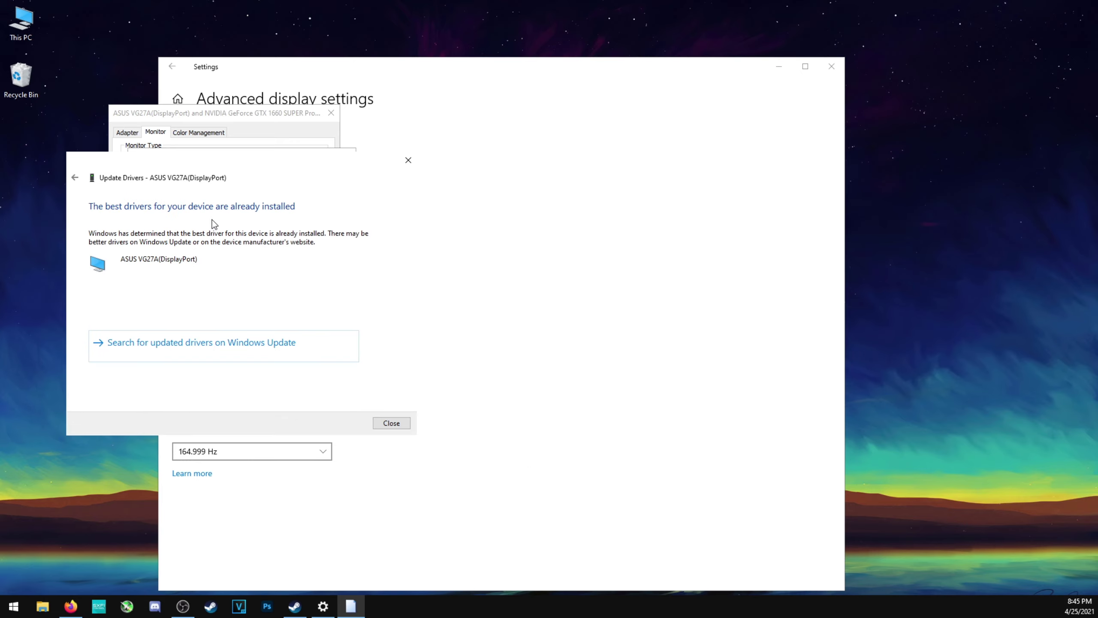
Close the driver windows and confirm the 165 Hertz screen refresh rate with OK.
click(392, 423)
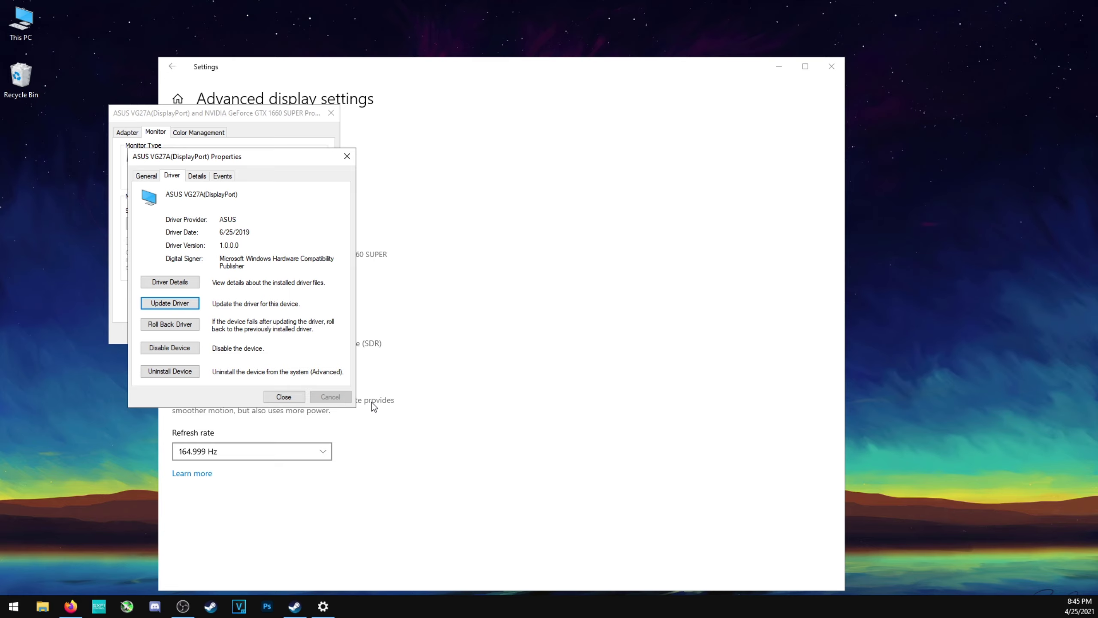
click(284, 397)
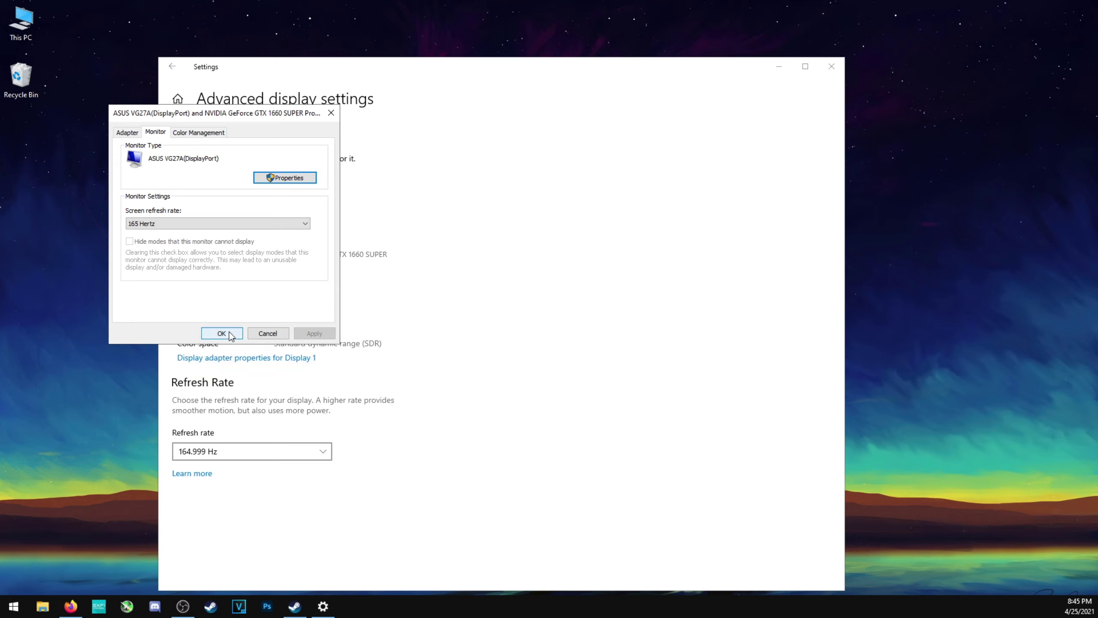
click(281, 224)
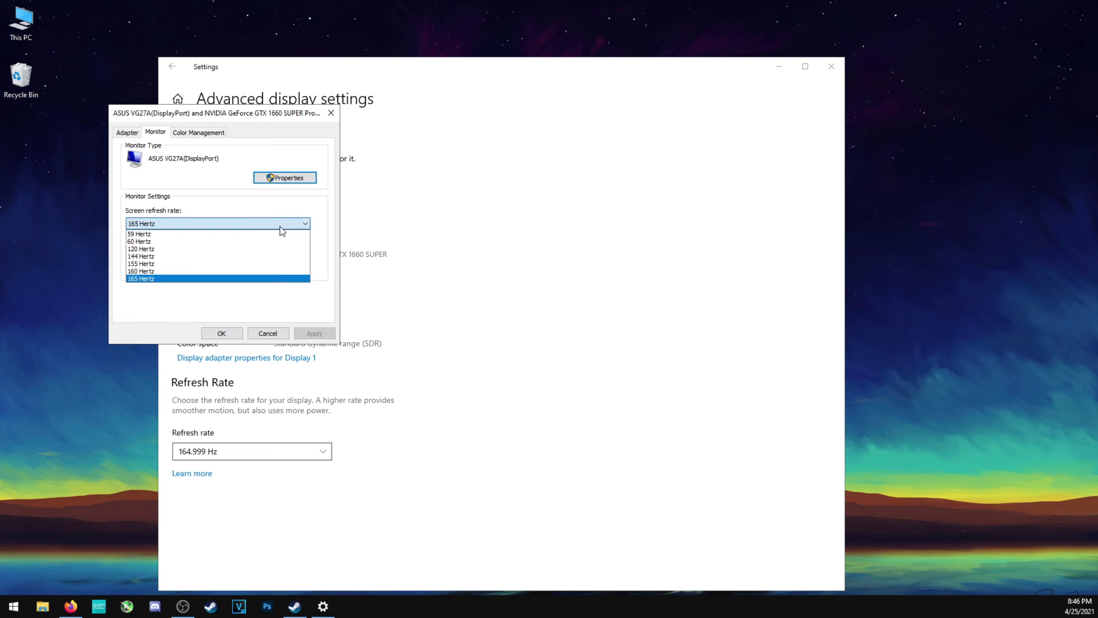
click(176, 279)
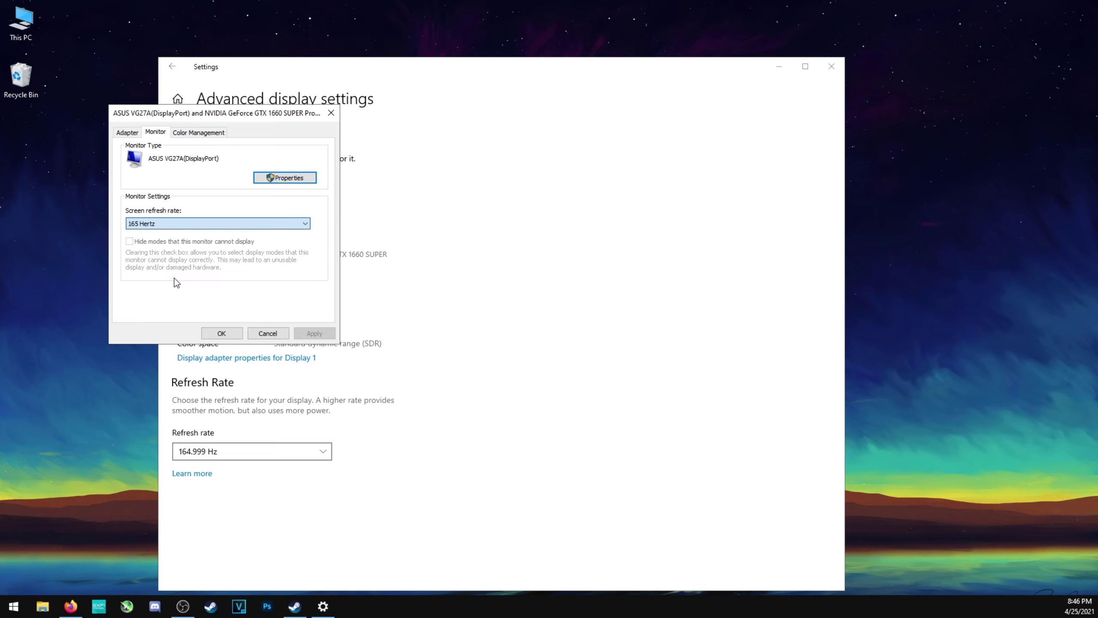
click(218, 333)
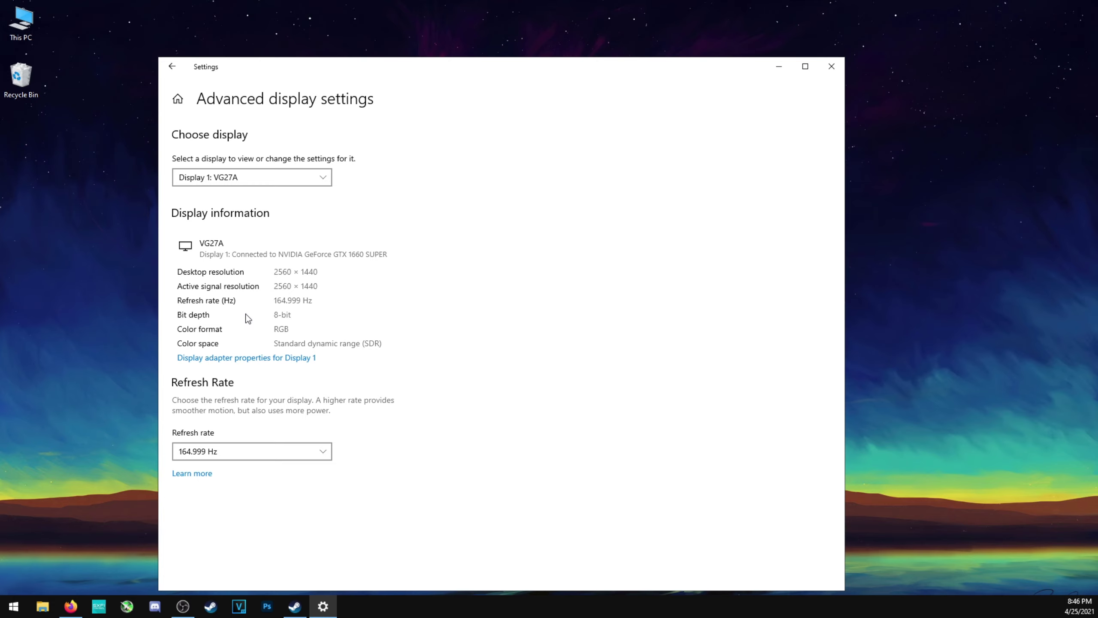
Search 'game' from Start, leave Game Mode and Xbox Game Bar off, and reach Graphics settings.
click(832, 67)
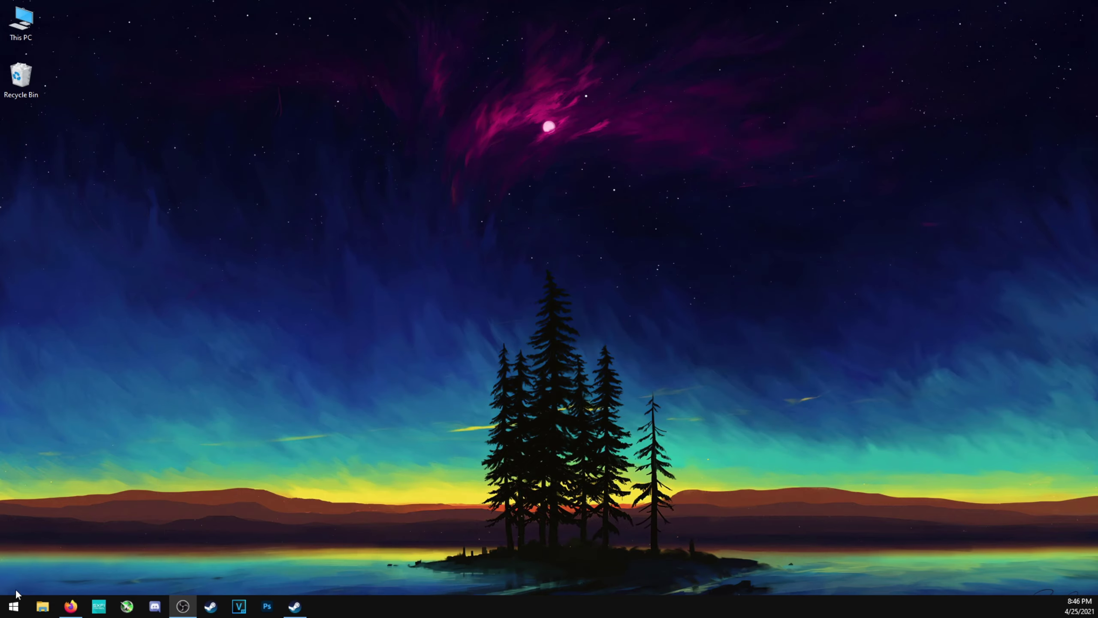
click(13, 610)
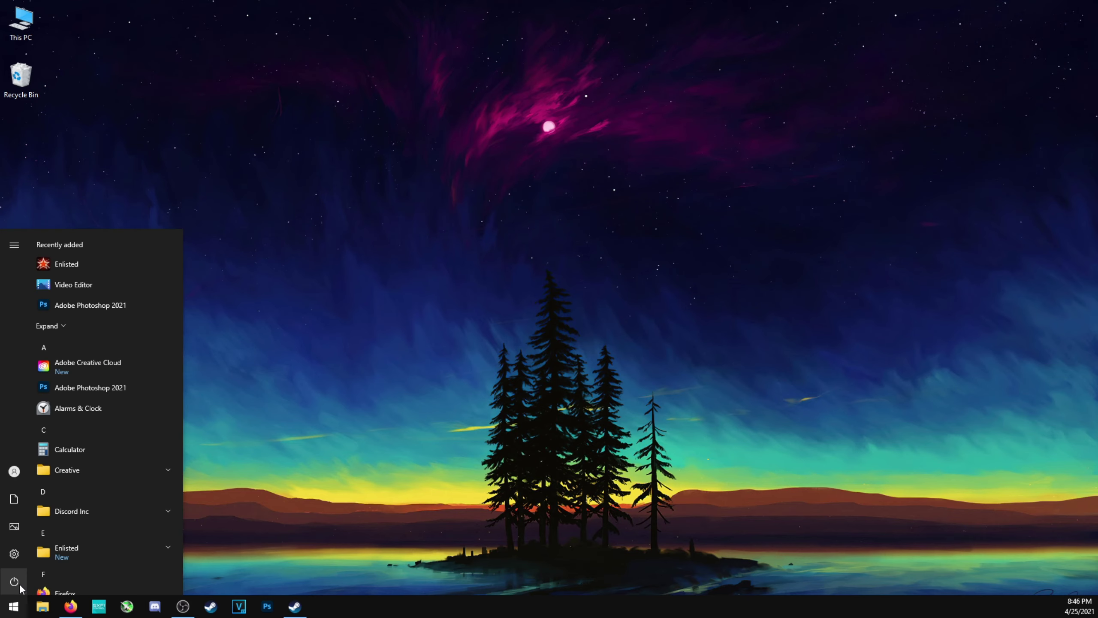
text(game)
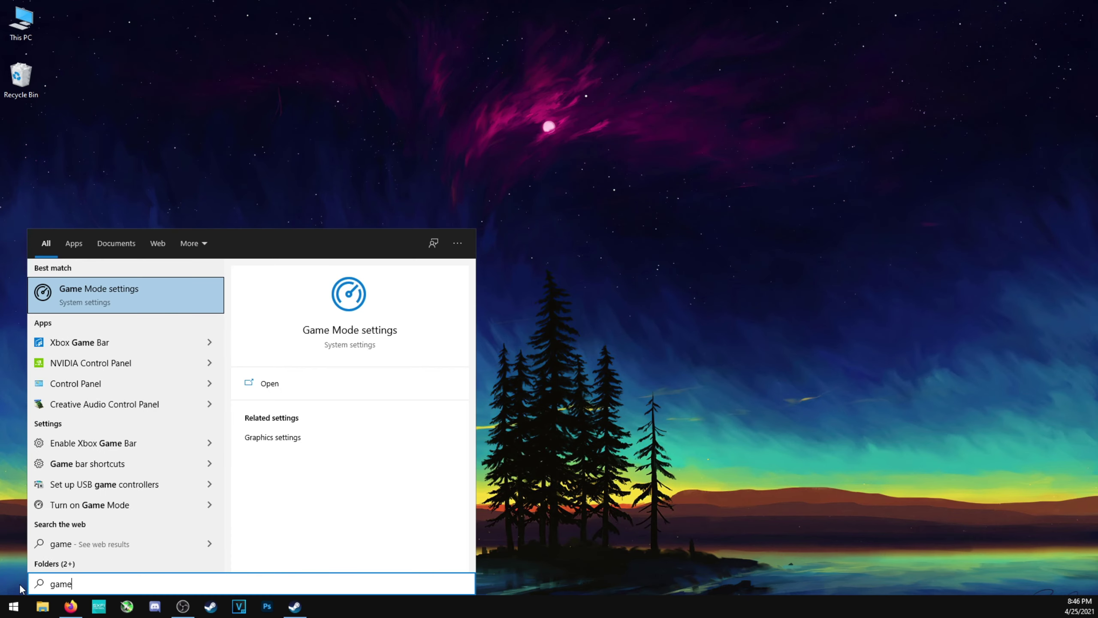
click(103, 309)
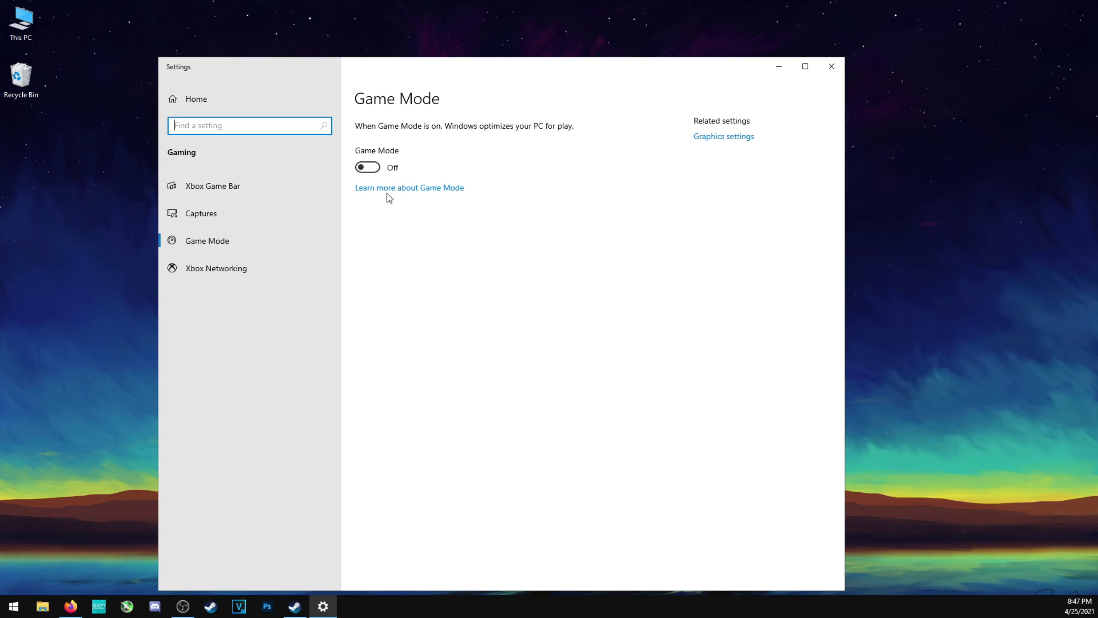
click(203, 184)
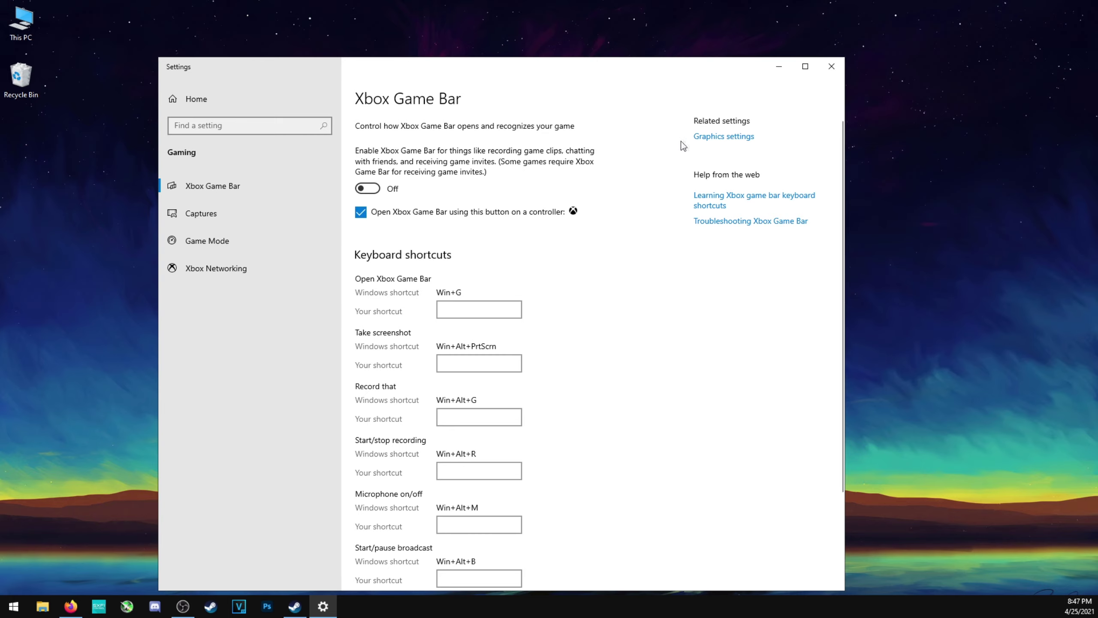
click(711, 137)
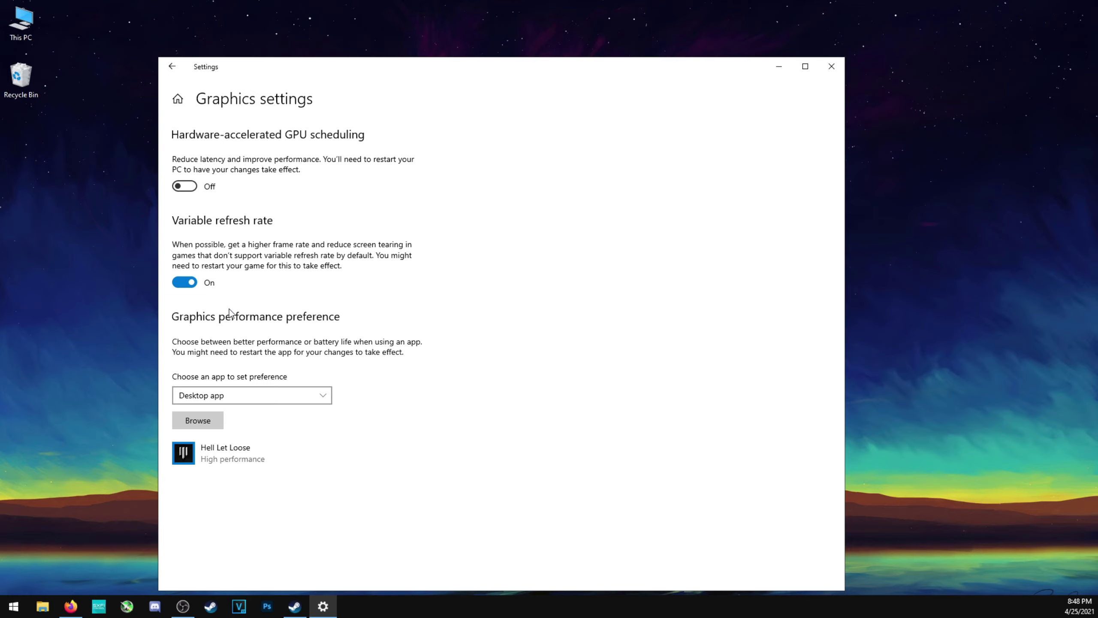
Browse for a desktop app in the Hell Let Loose folder to set a graphics preference.
click(203, 421)
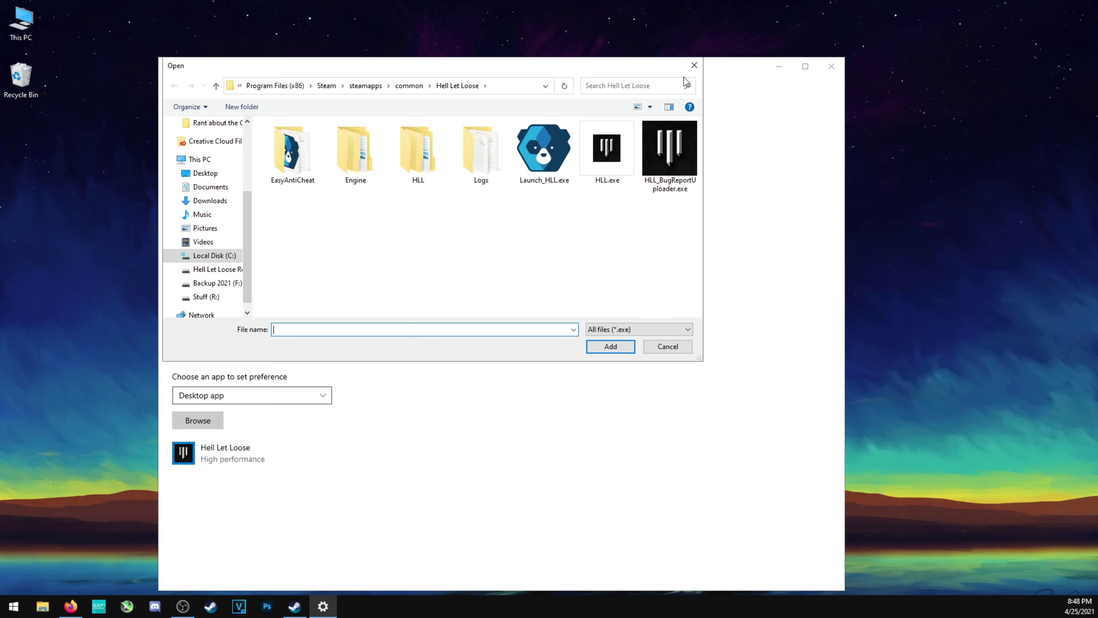
Cancel the file picker without adding an app, keeping Hell Let Loose listed.
click(694, 65)
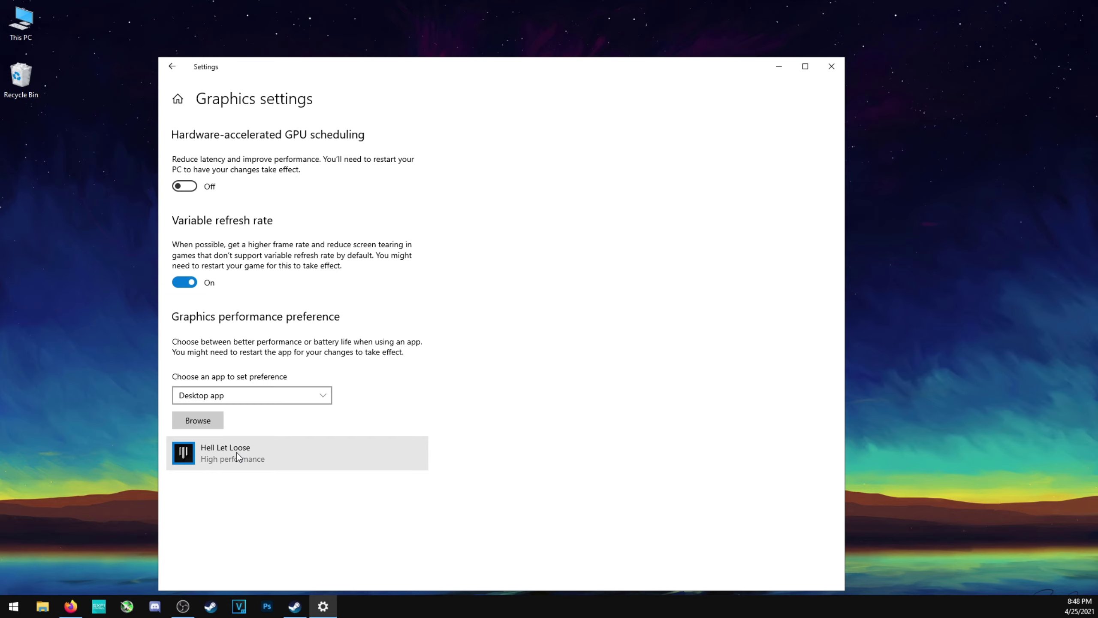
Save Hell Let Loose's graphics preference as High performance on the GeForce GTX 1660 SUPER.
click(231, 464)
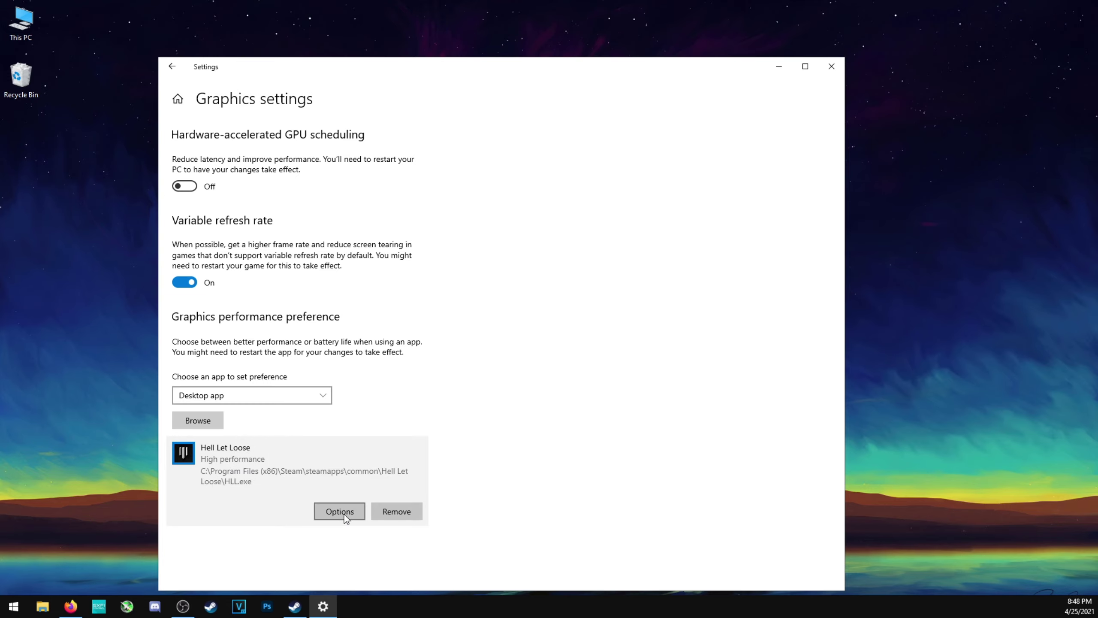
click(344, 514)
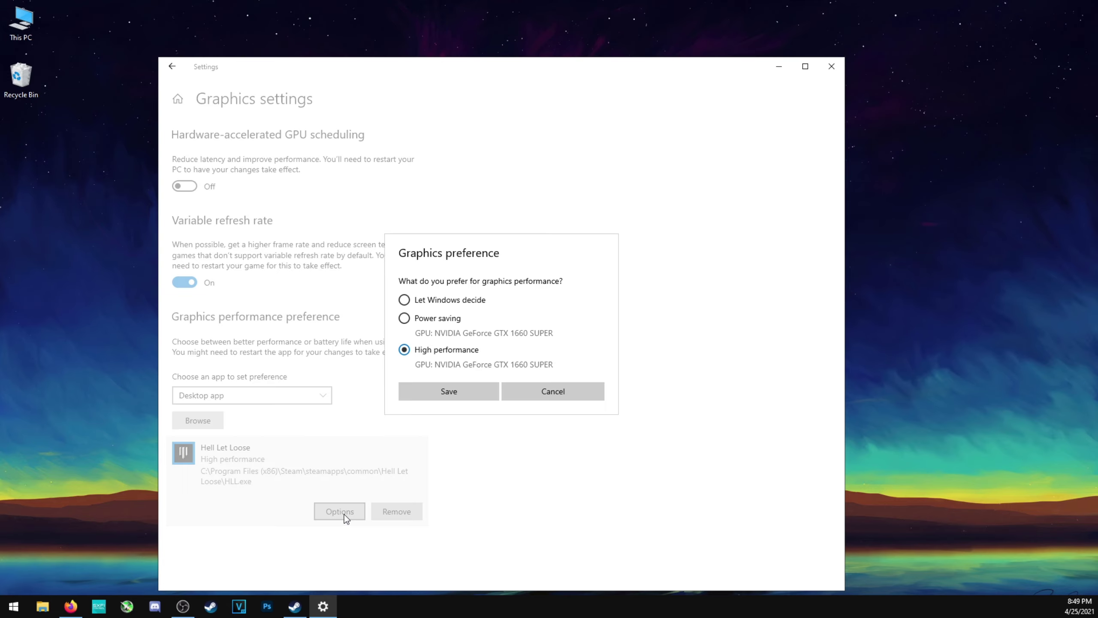
click(458, 392)
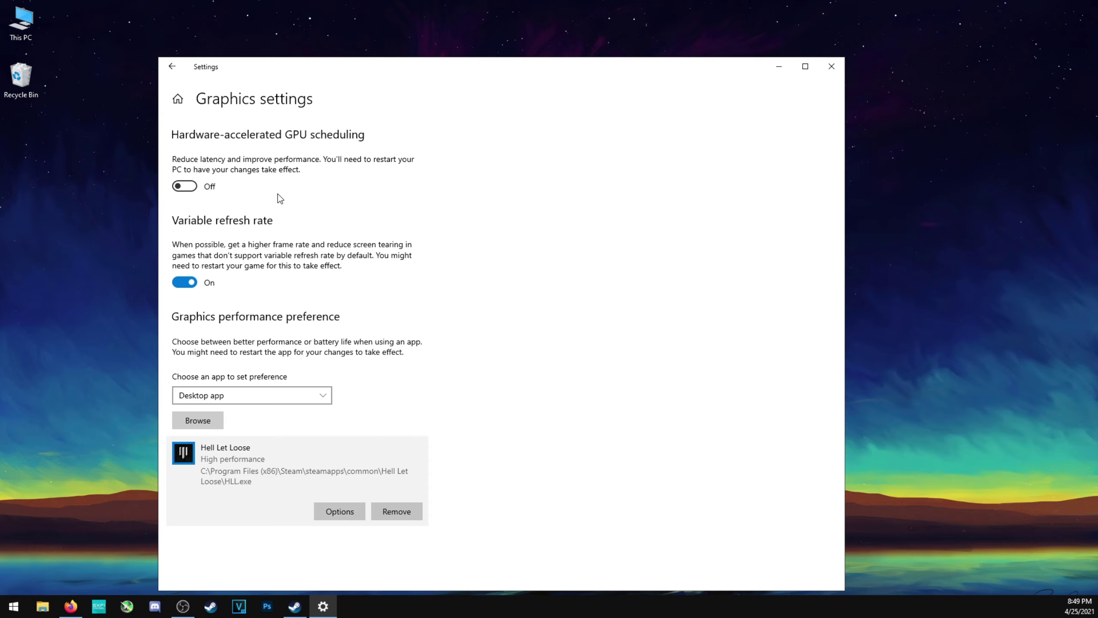
Close Settings and open NVIDIA Control Panel's Manage 3D settings page from the desktop menu.
click(831, 69)
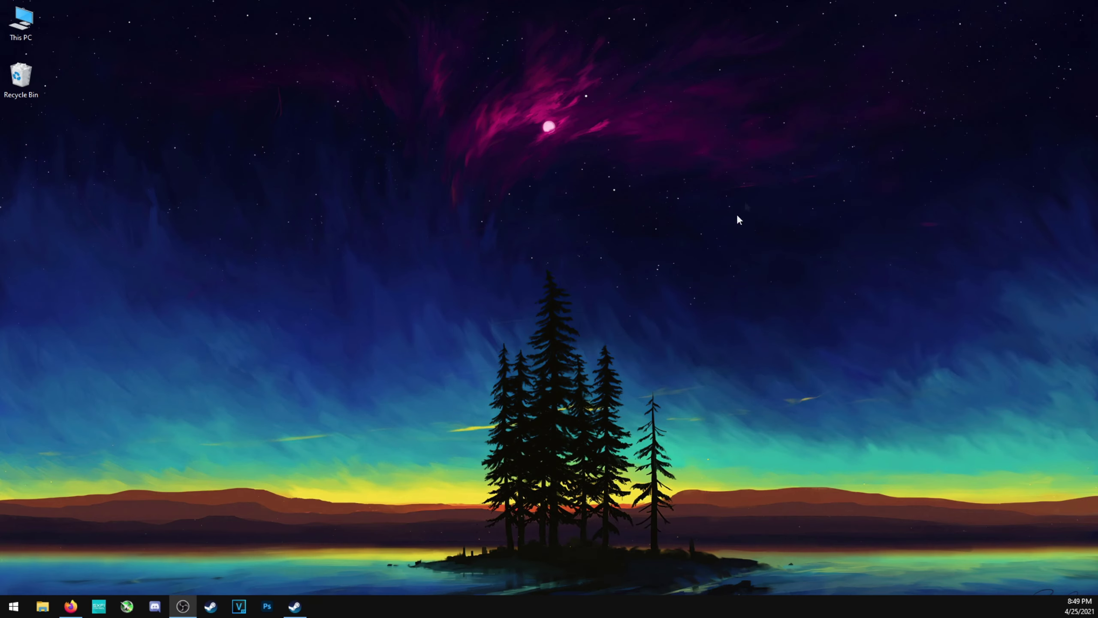
right_click(411, 270)
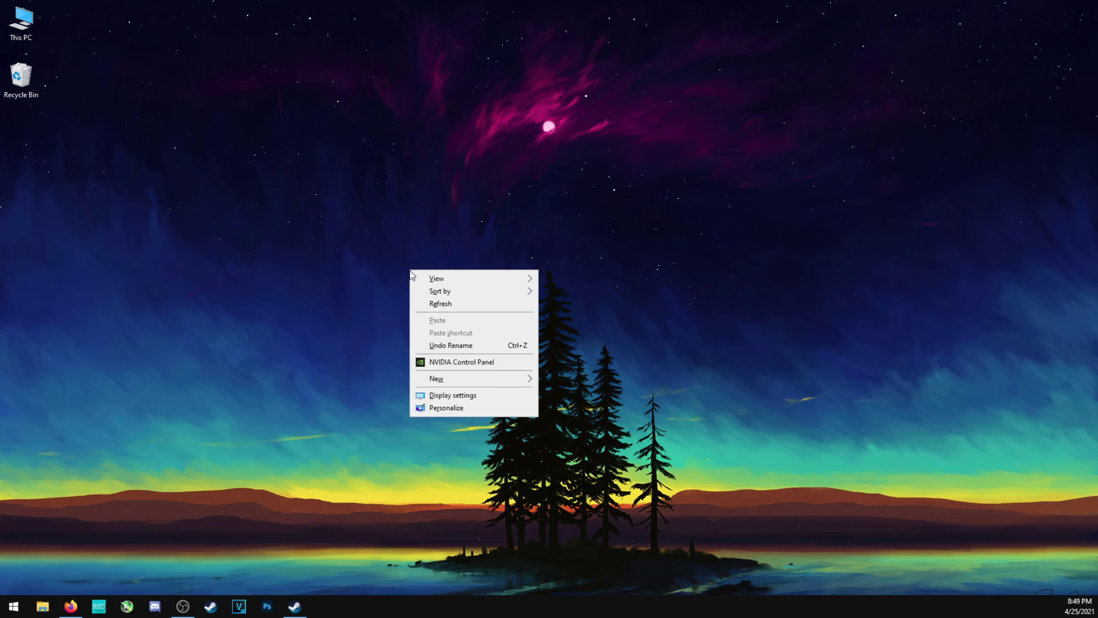
click(471, 363)
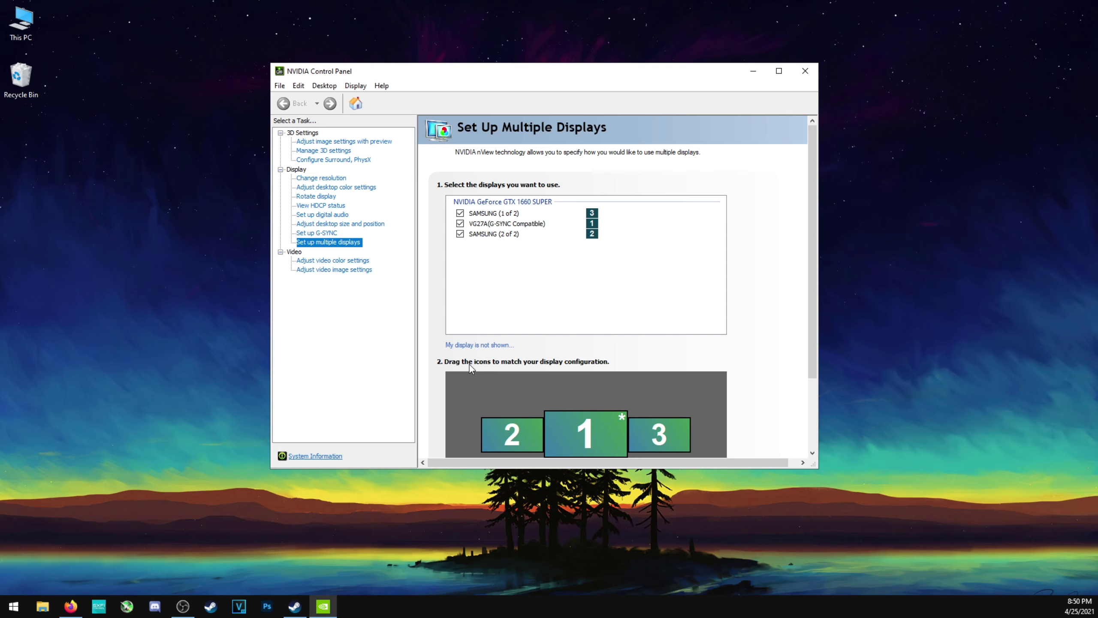
click(325, 151)
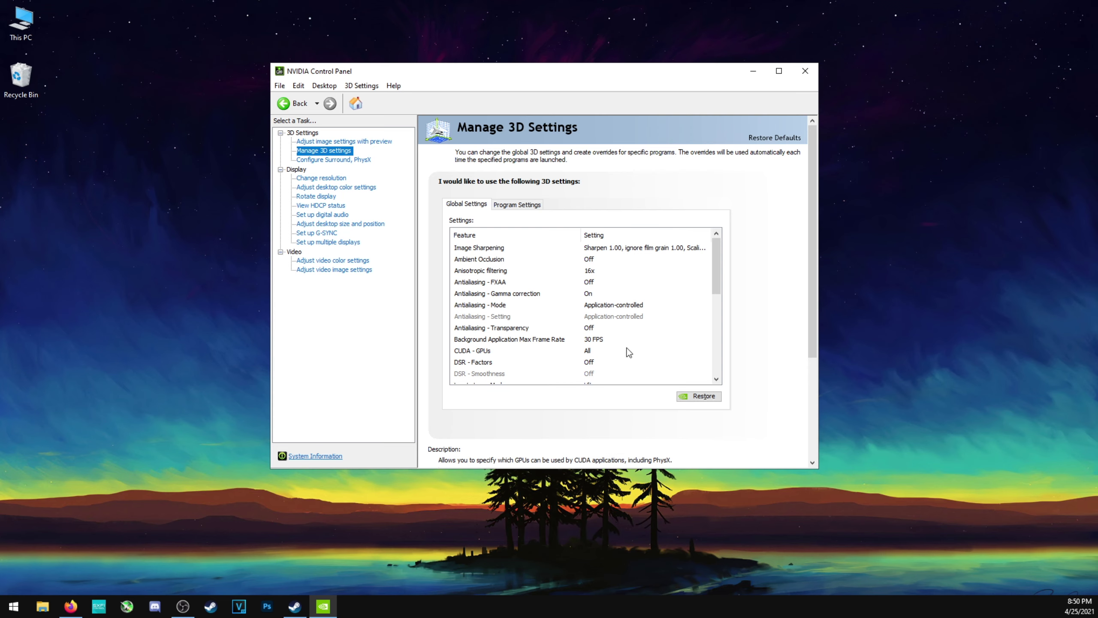
scroll(625, 348, down, 3)
scroll(631, 338, down, 1)
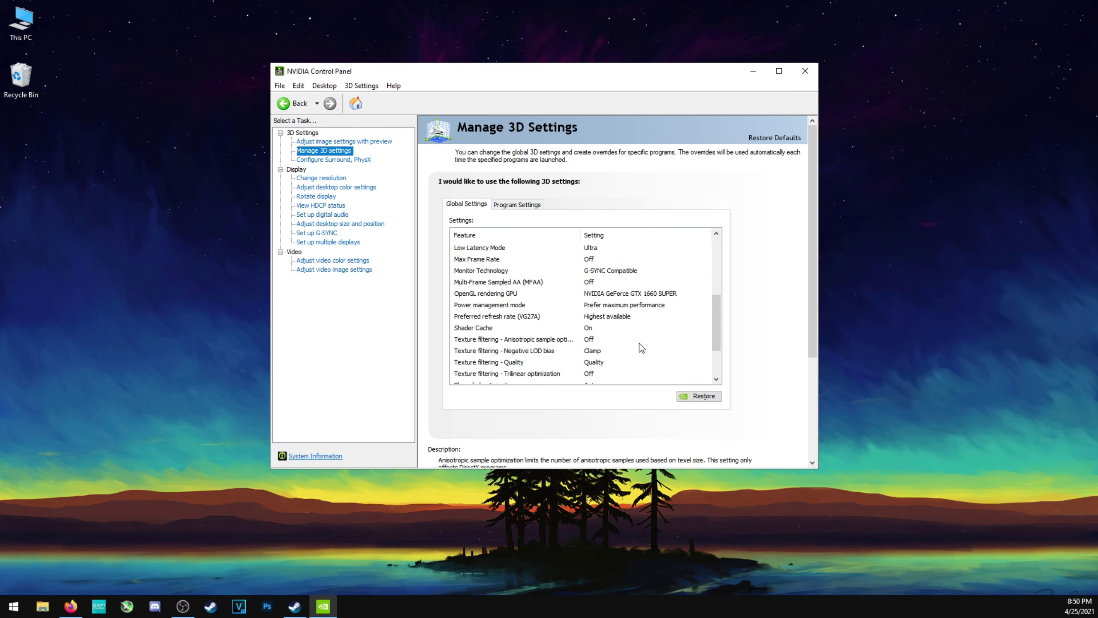
scroll(640, 347, up, 4)
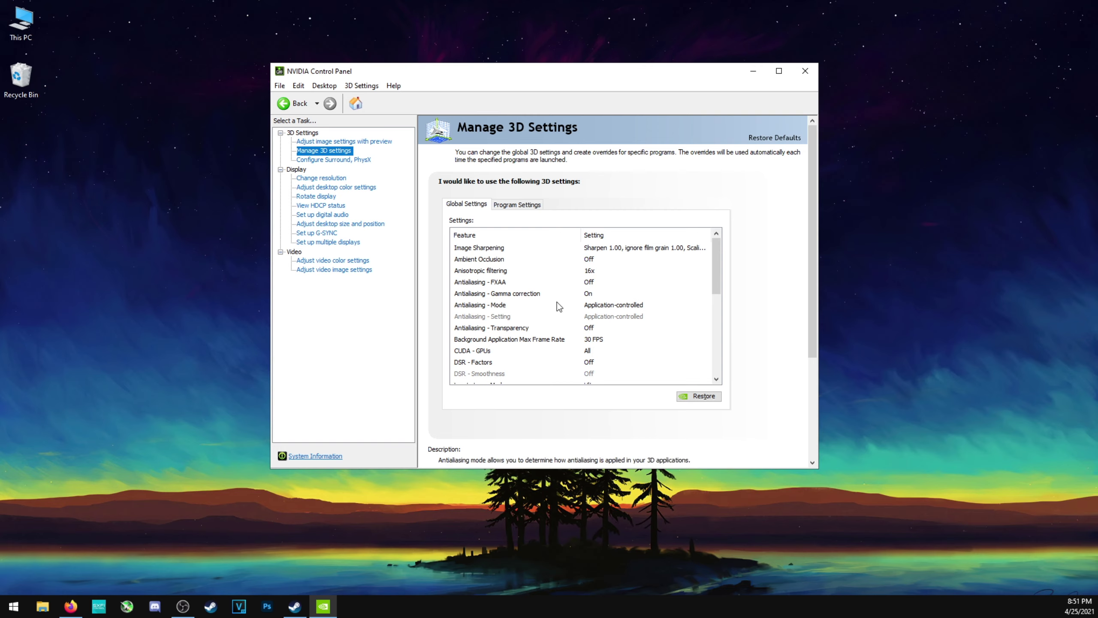
scroll(557, 303, down, 1)
scroll(562, 316, up, 1)
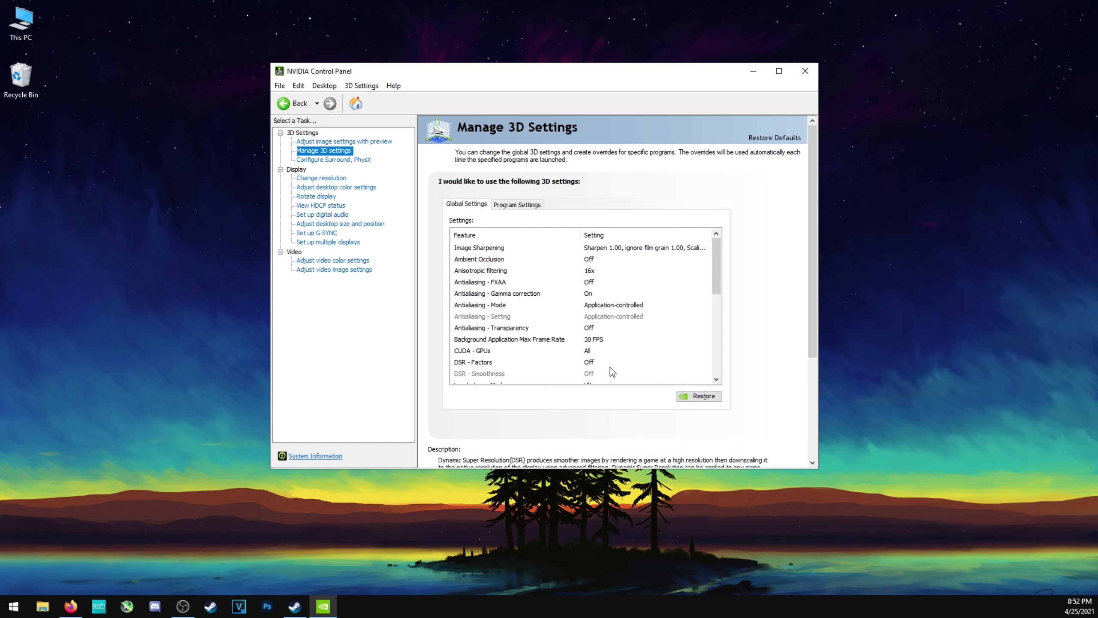
drag(714, 268, 708, 306)
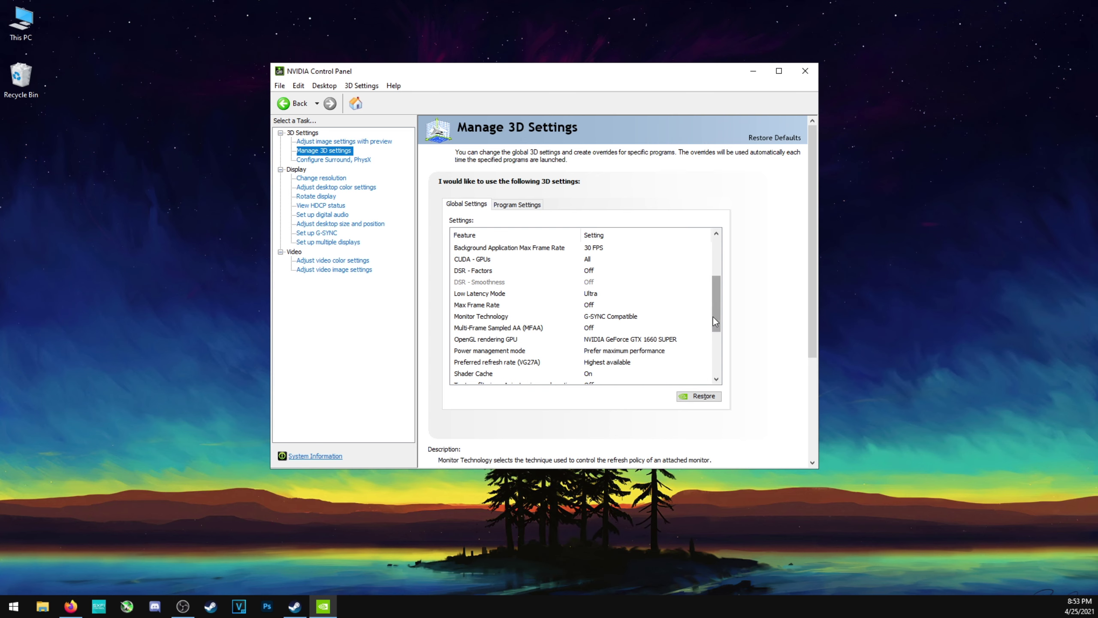
Scroll through Global Settings to review Shader Cache On, negative LOD bias Clamp and texture filtering Quality.
drag(713, 316, 712, 355)
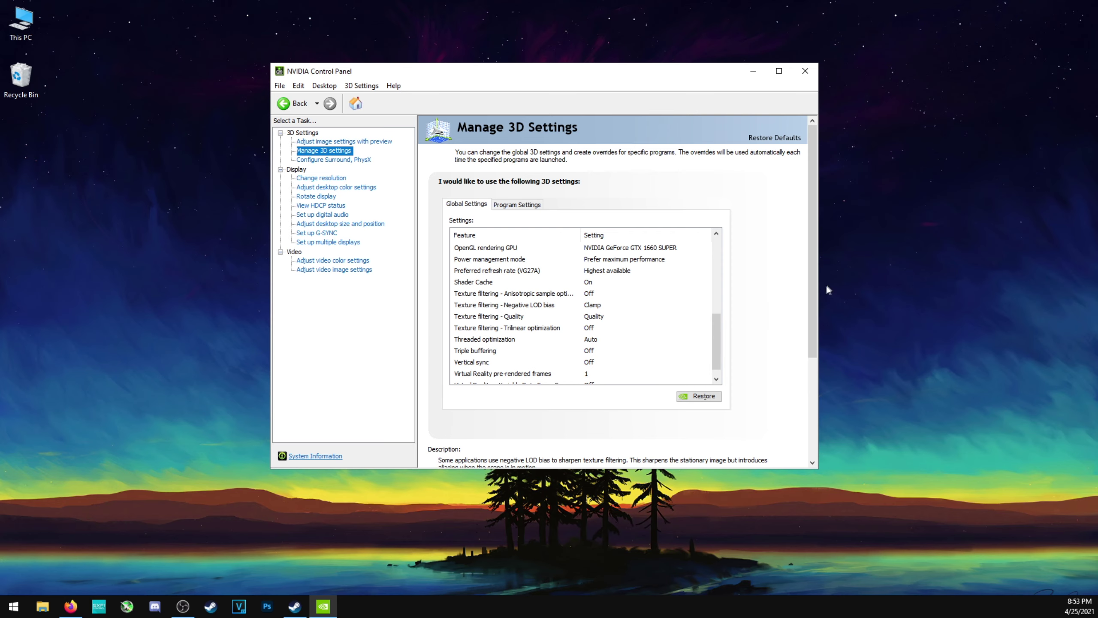
drag(813, 291, 805, 371)
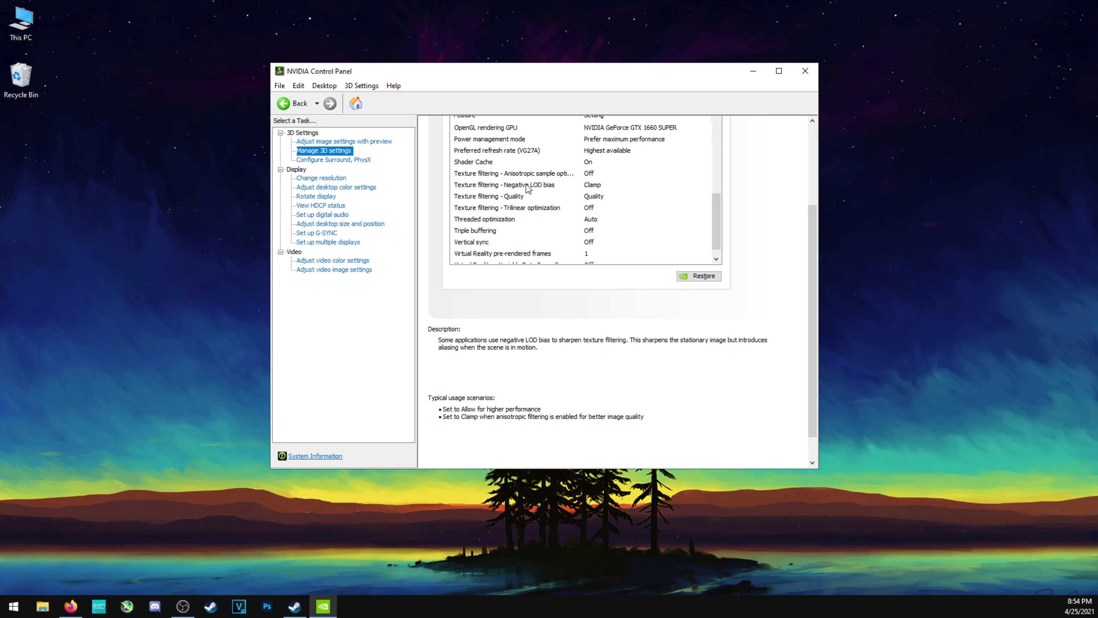
mouse_move(548, 208)
mouse_move(596, 198)
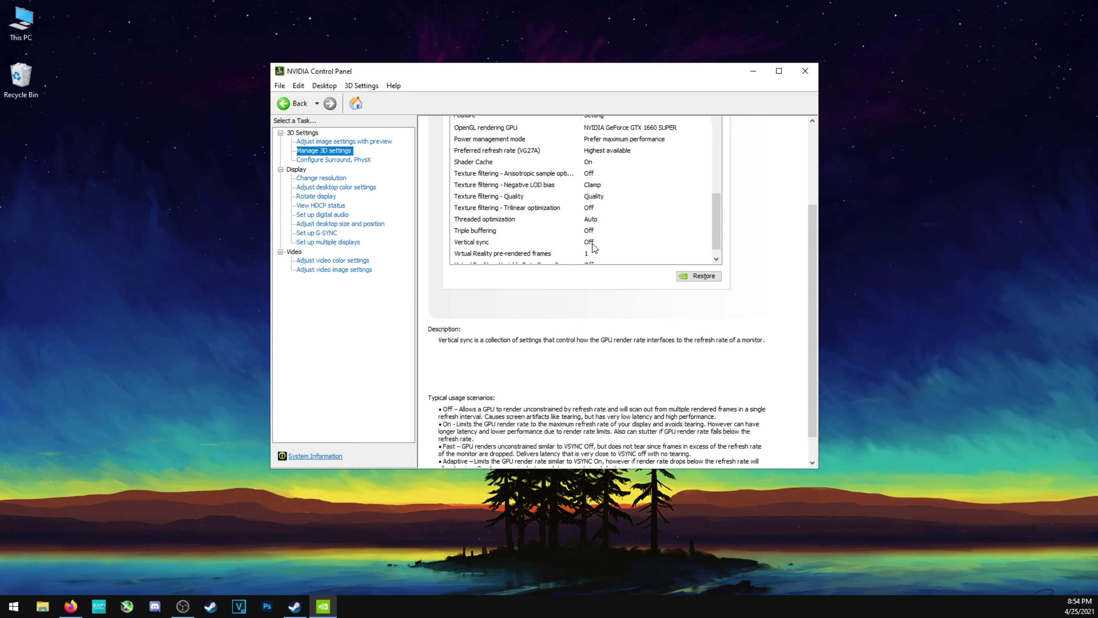
scroll(715, 227, down, 1)
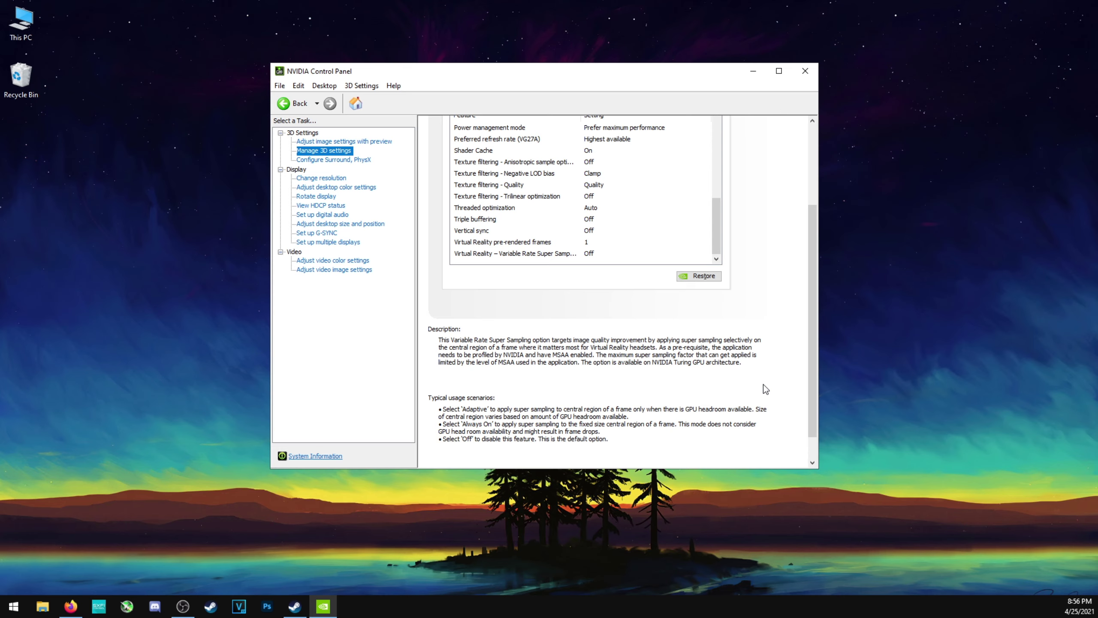
Check Configure Surround, PhysX with PhysX on the GeForce GTX 1660 SUPER, then go to Change resolution.
click(344, 161)
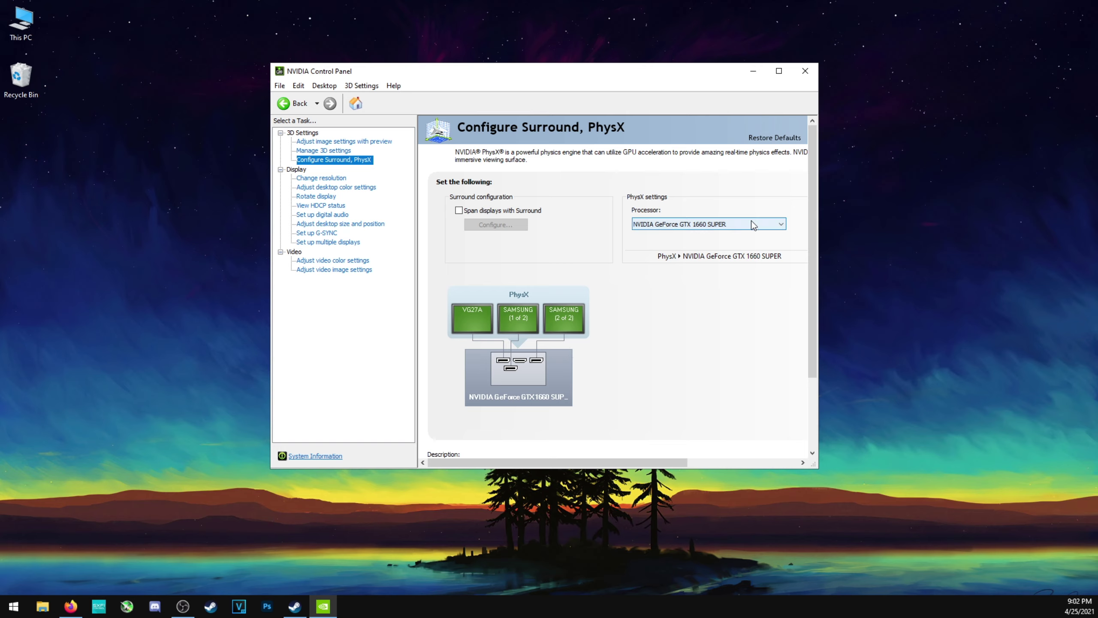
click(312, 179)
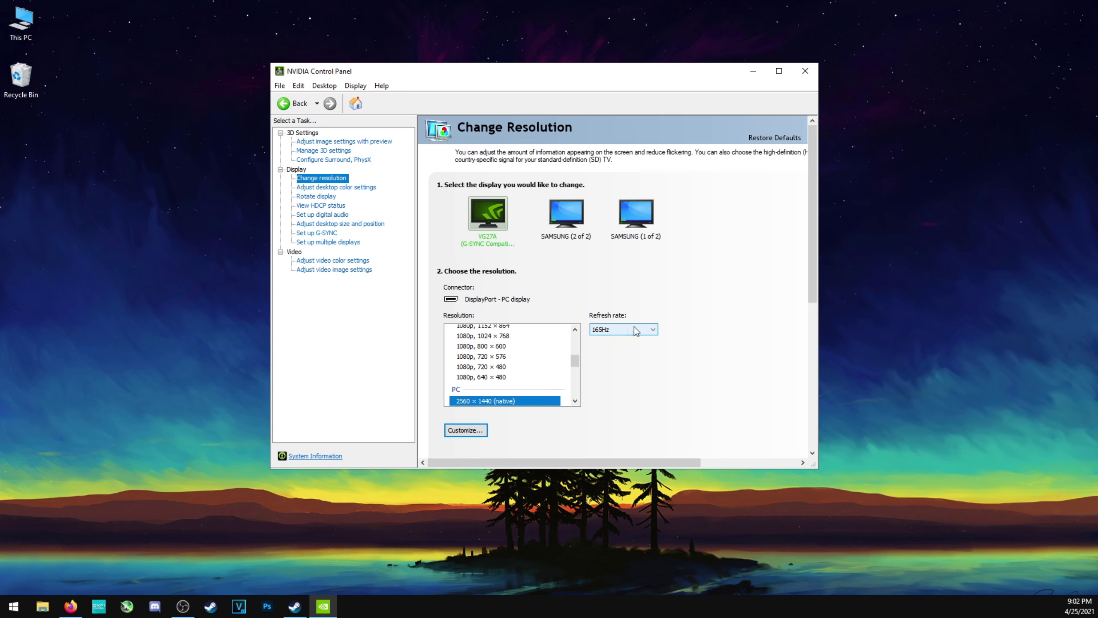
Scroll Change resolution down to the VG27A colour settings: Highest (32-bit), 8 bpc, RGB, Full.
drag(814, 284, 814, 366)
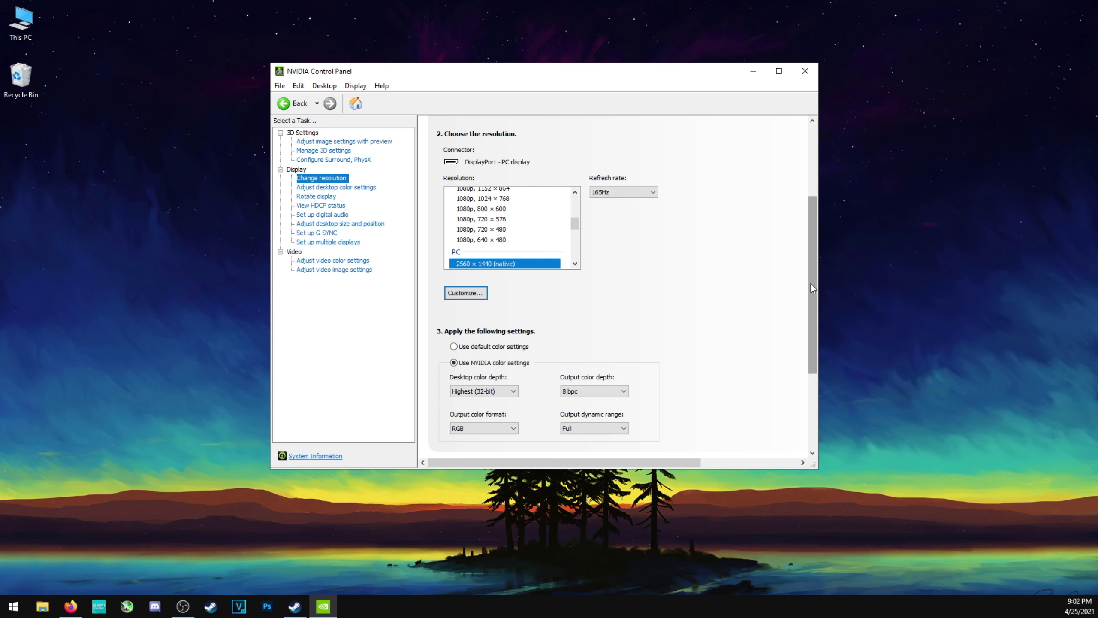
drag(815, 285, 787, 338)
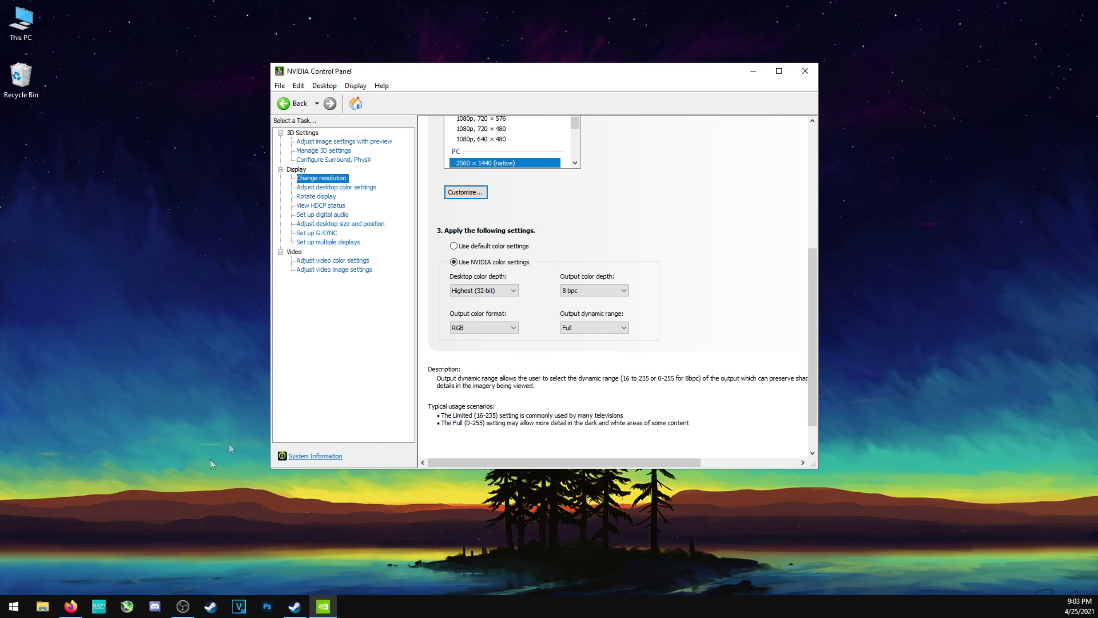
Turn on Use HDR for Display 1: VG27A in Windows HD Color settings.
click(14, 607)
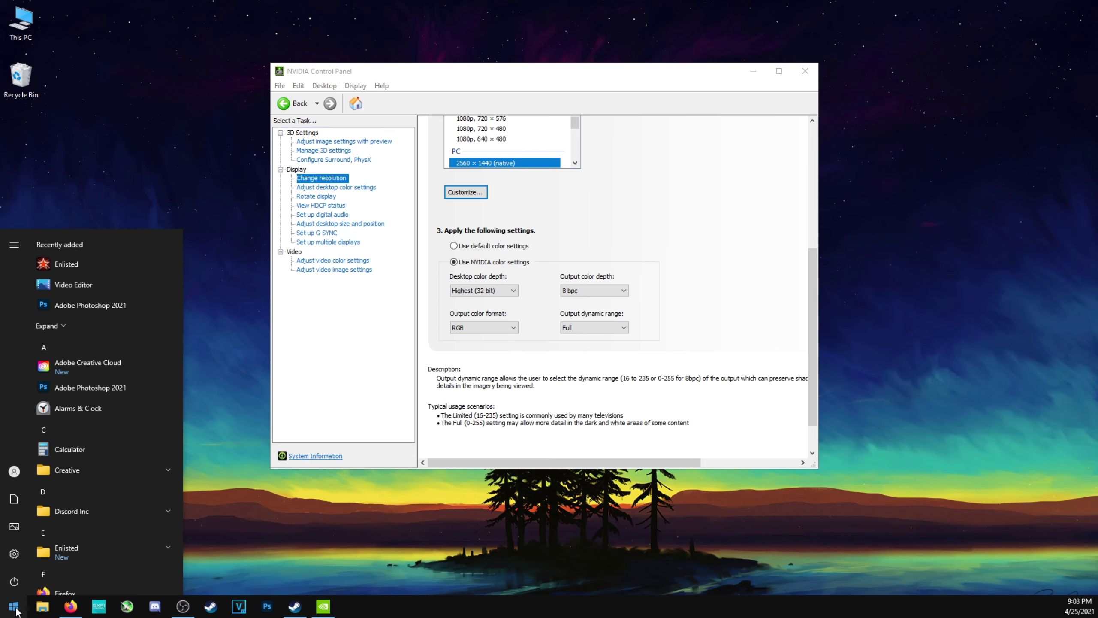
text(hdr)
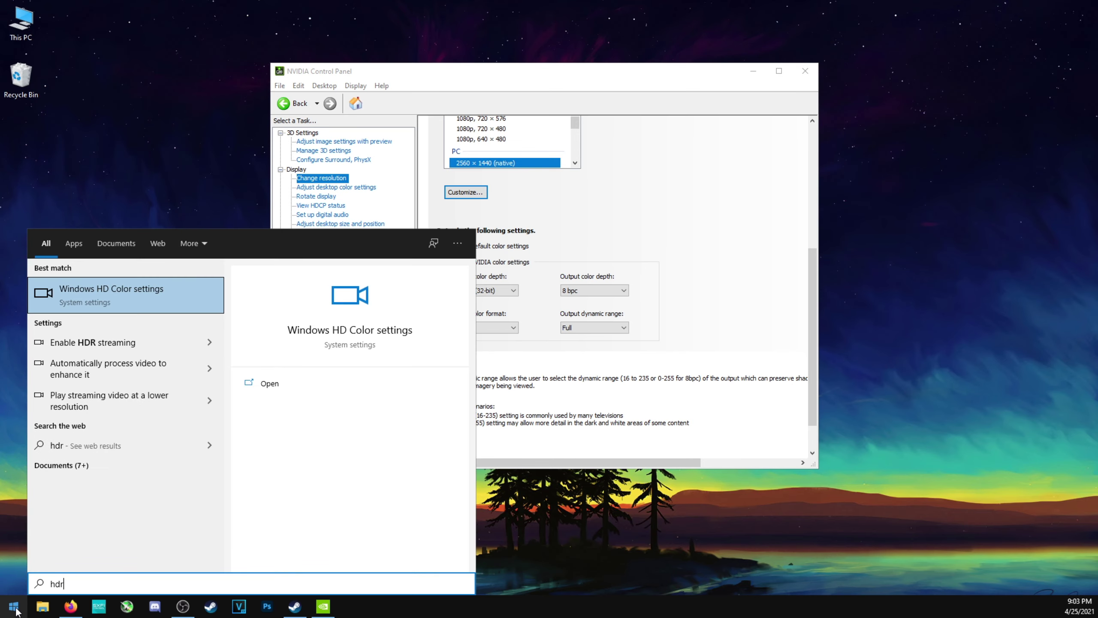
key(Return)
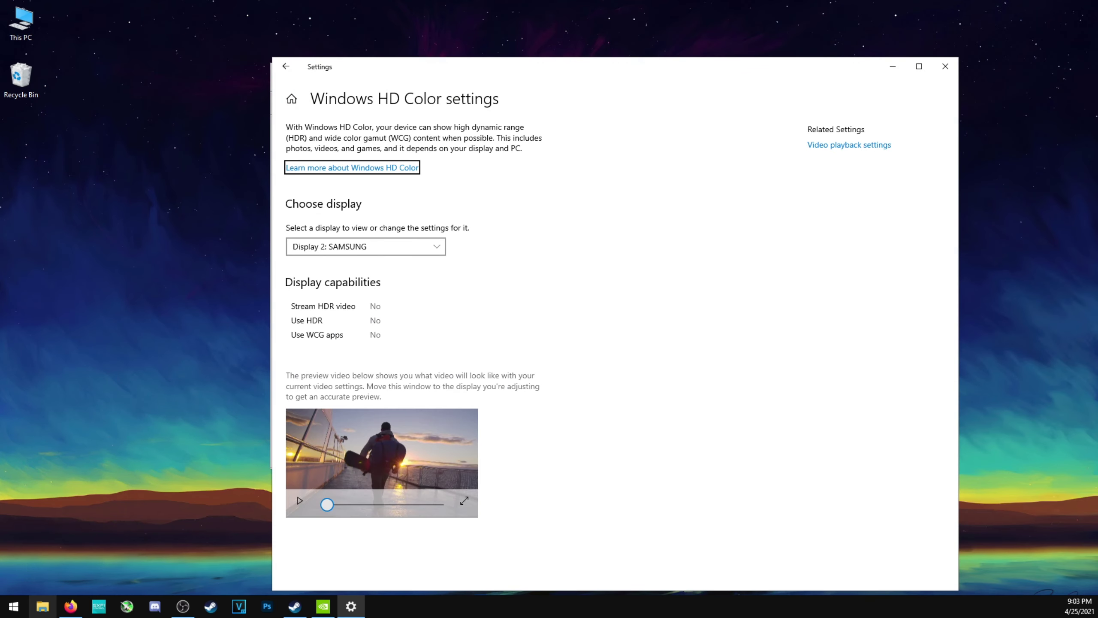
click(419, 247)
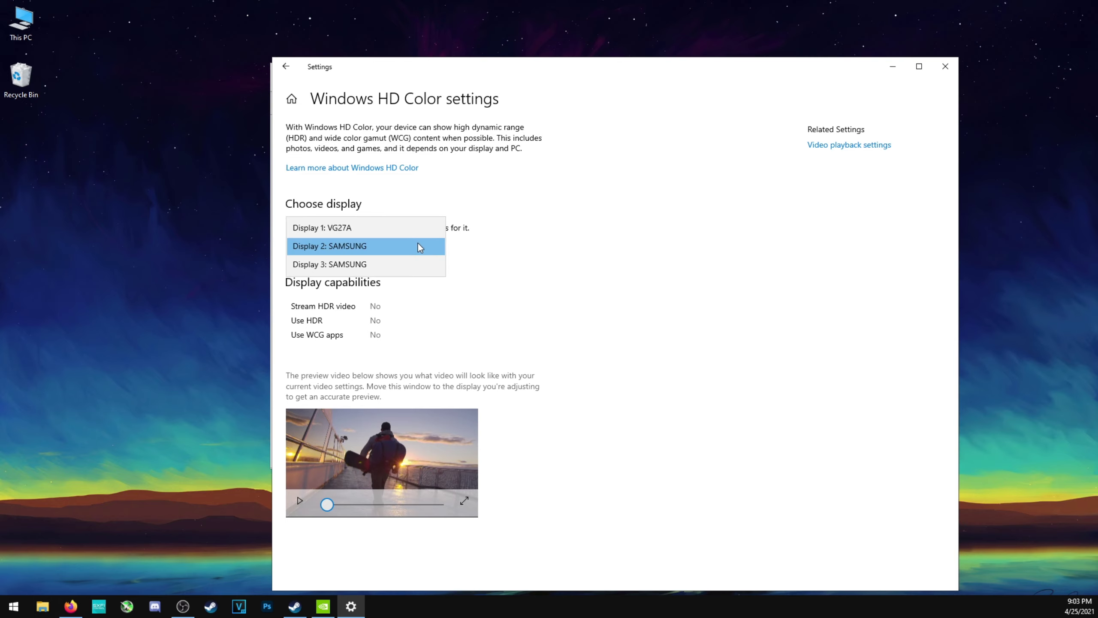
click(388, 229)
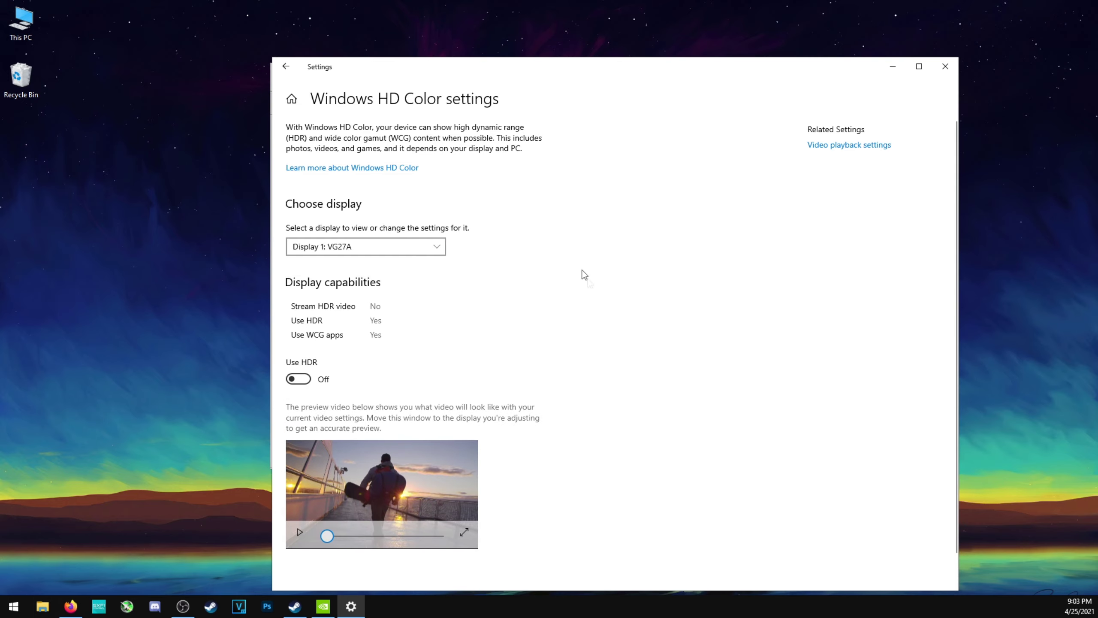
click(297, 378)
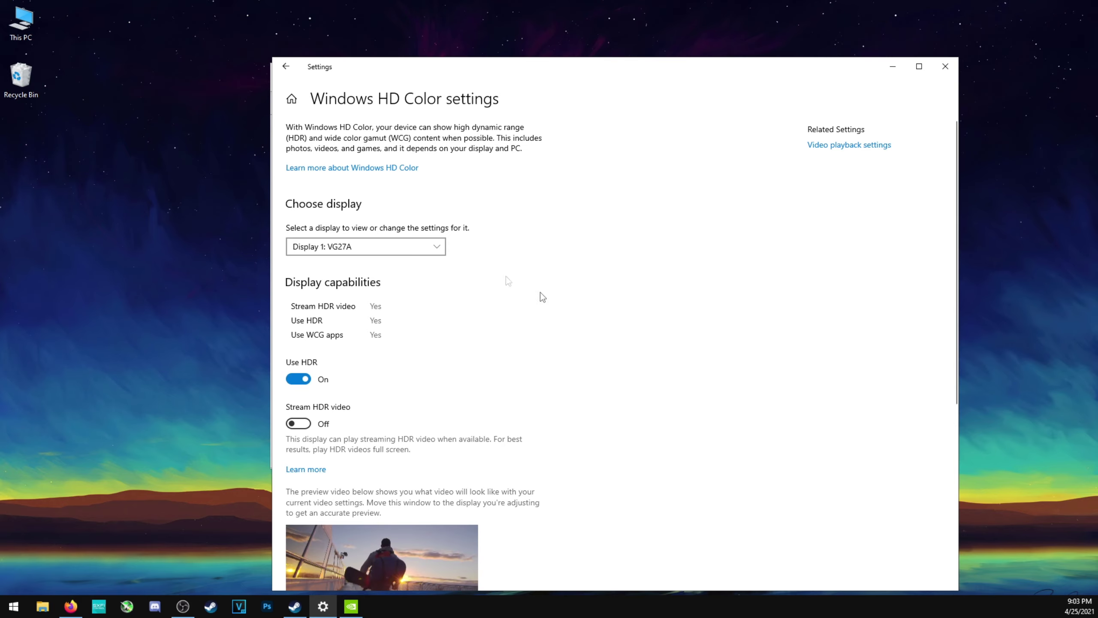
Check the HDR/SDR brightness balance reads 80, then minimize Settings.
scroll(567, 310, down, 7)
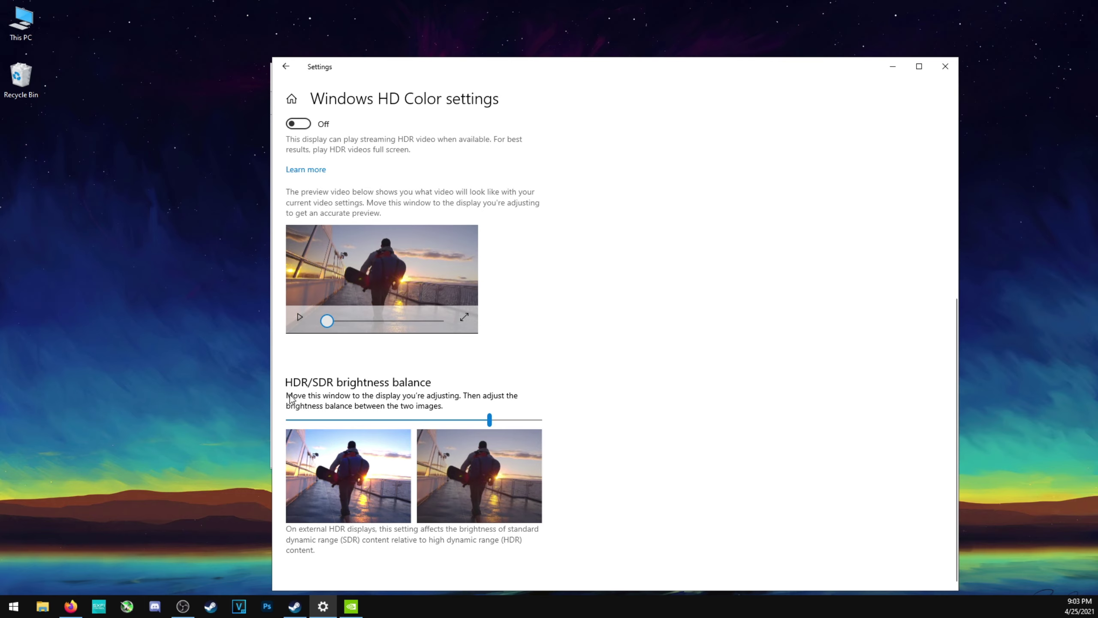
click(490, 421)
scroll(675, 402, up, 7)
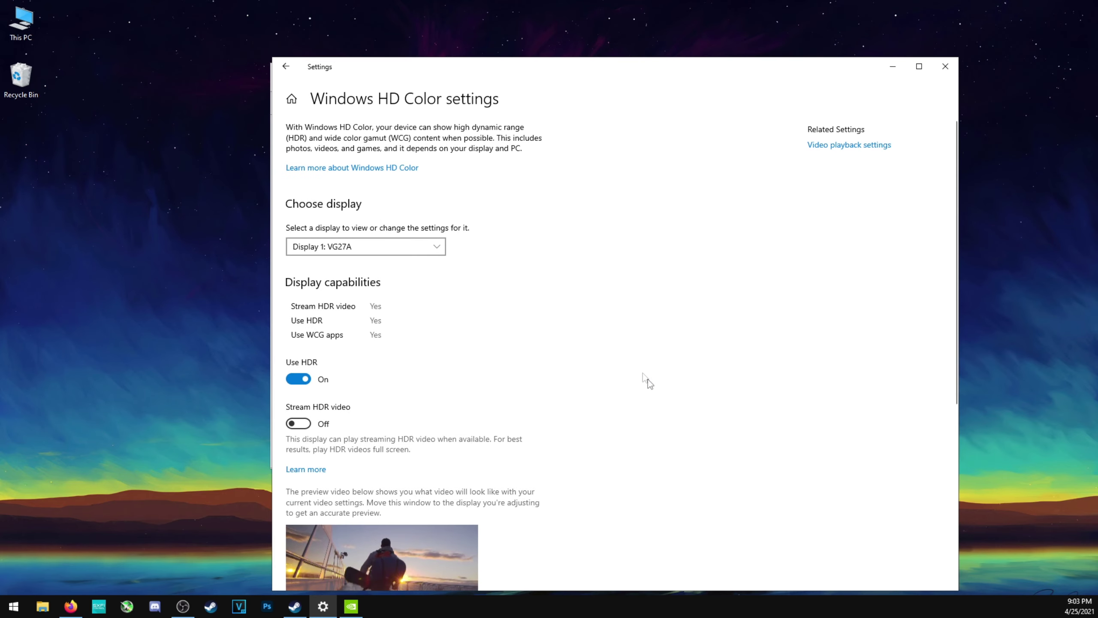
click(892, 67)
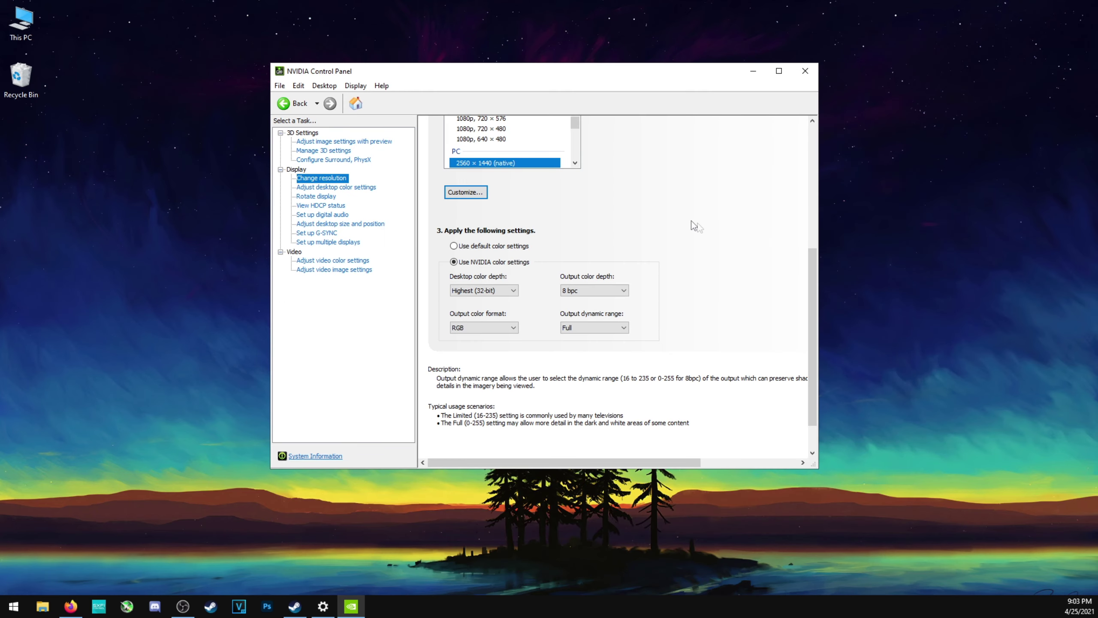
Set the VG27A refresh rate to 120Hz at 2560 × 1440 and keep the change.
scroll(692, 221, up, 2)
click(652, 178)
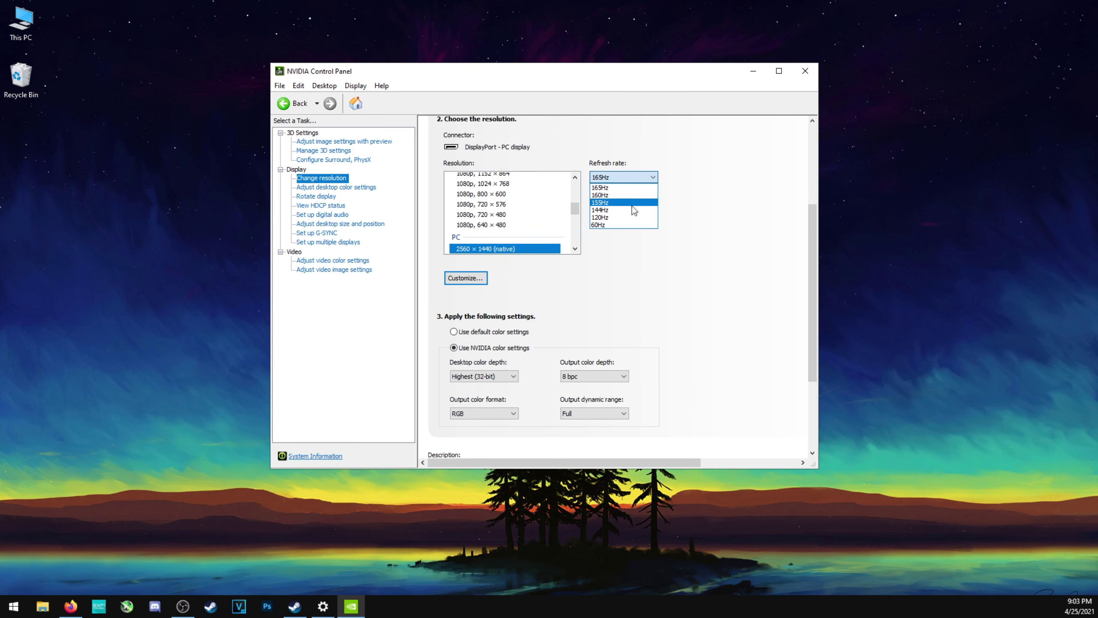
click(623, 221)
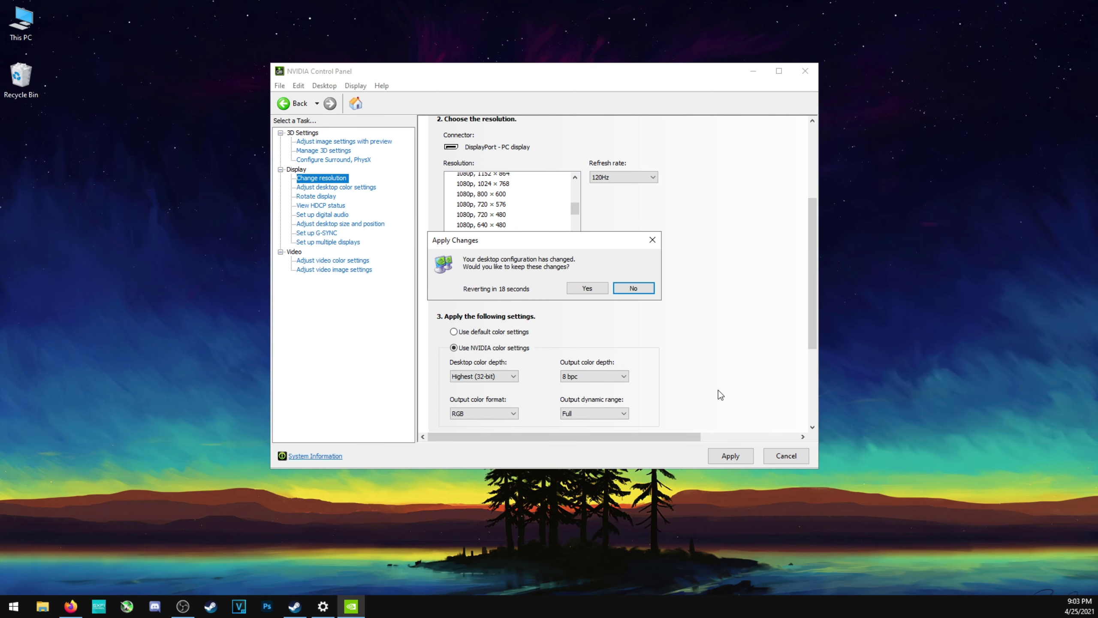
click(587, 292)
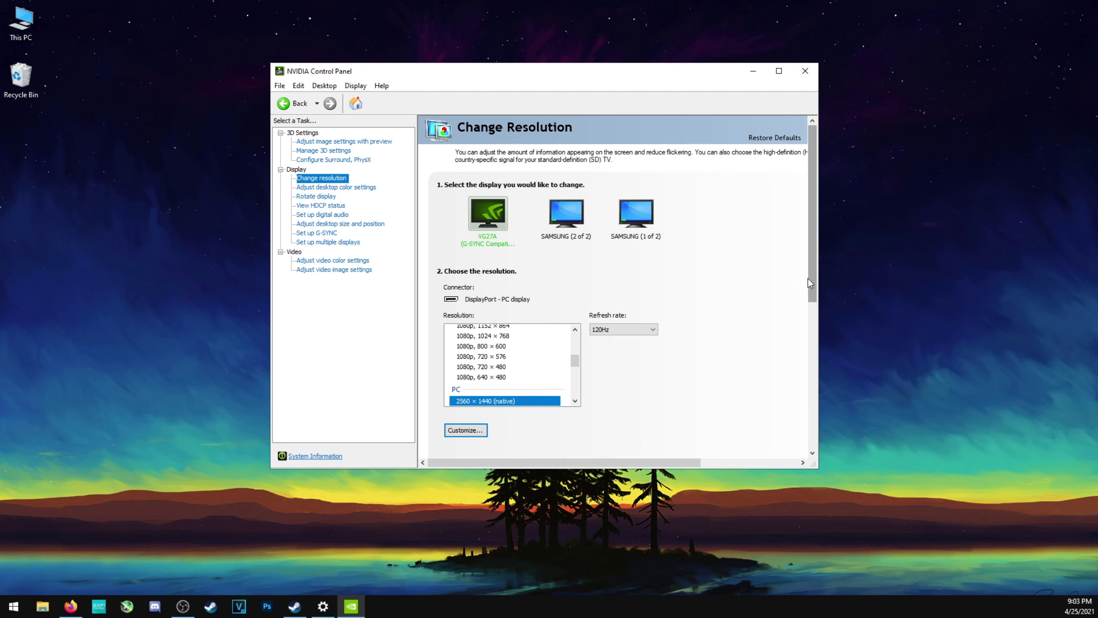
scroll(810, 281, down, 5)
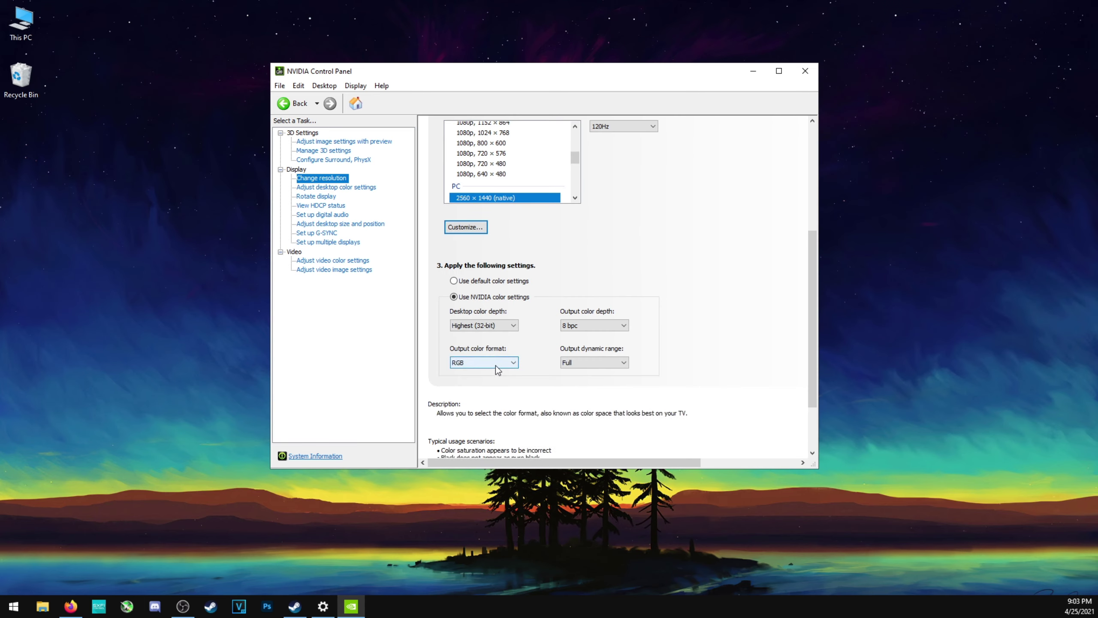
Switch the VG27A output to YCbCr444 at 10 bpc, keep it, and bring up Windows HD Color settings.
click(498, 363)
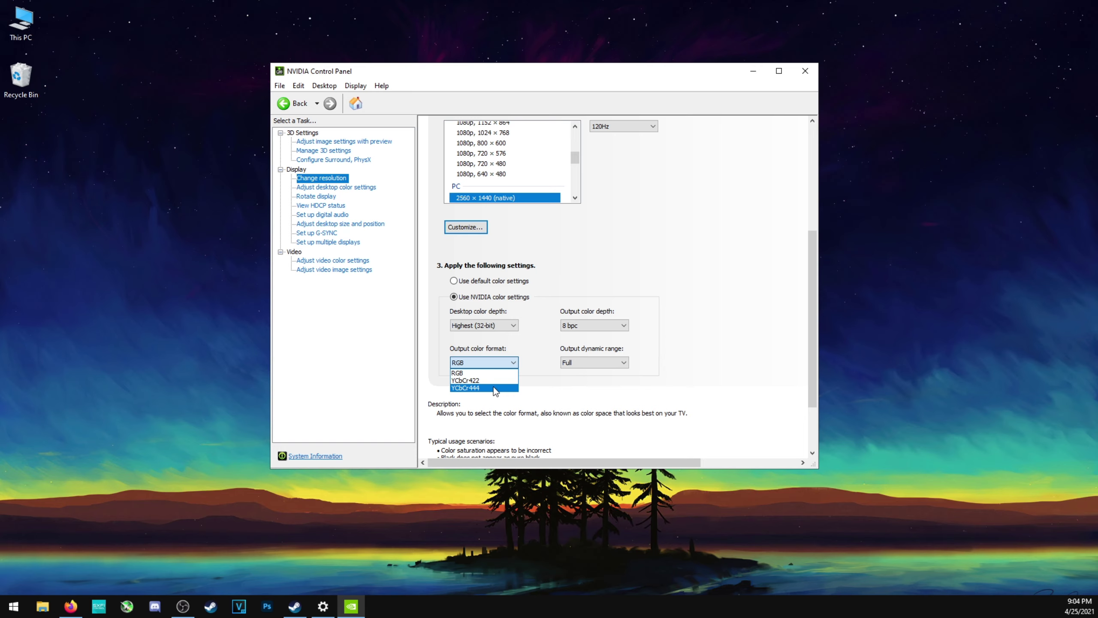
click(493, 386)
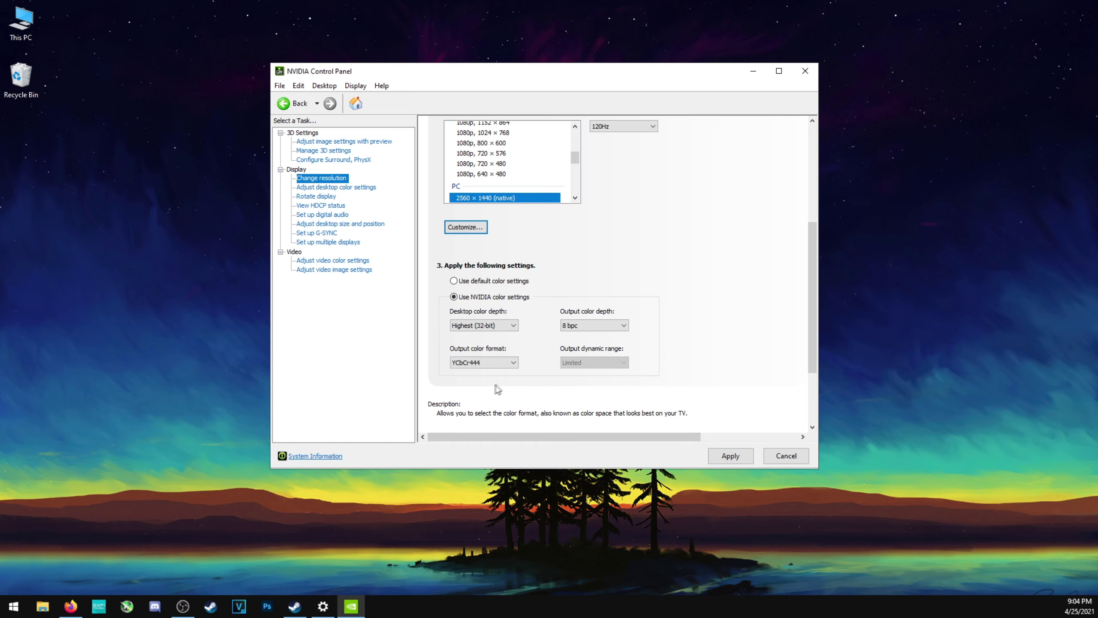
click(618, 330)
click(589, 345)
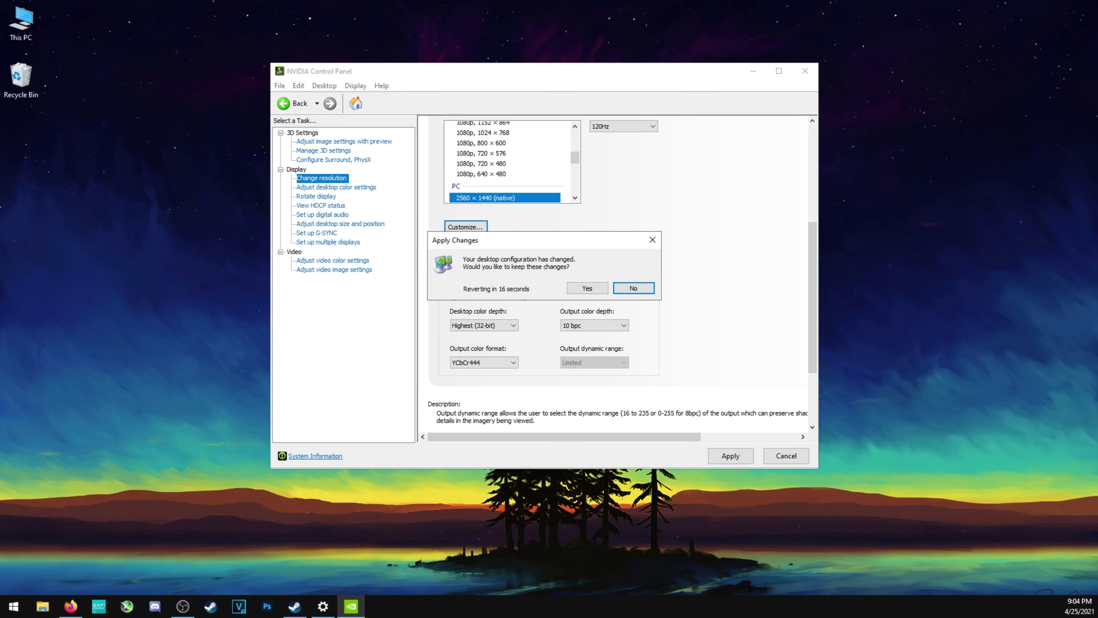
click(586, 289)
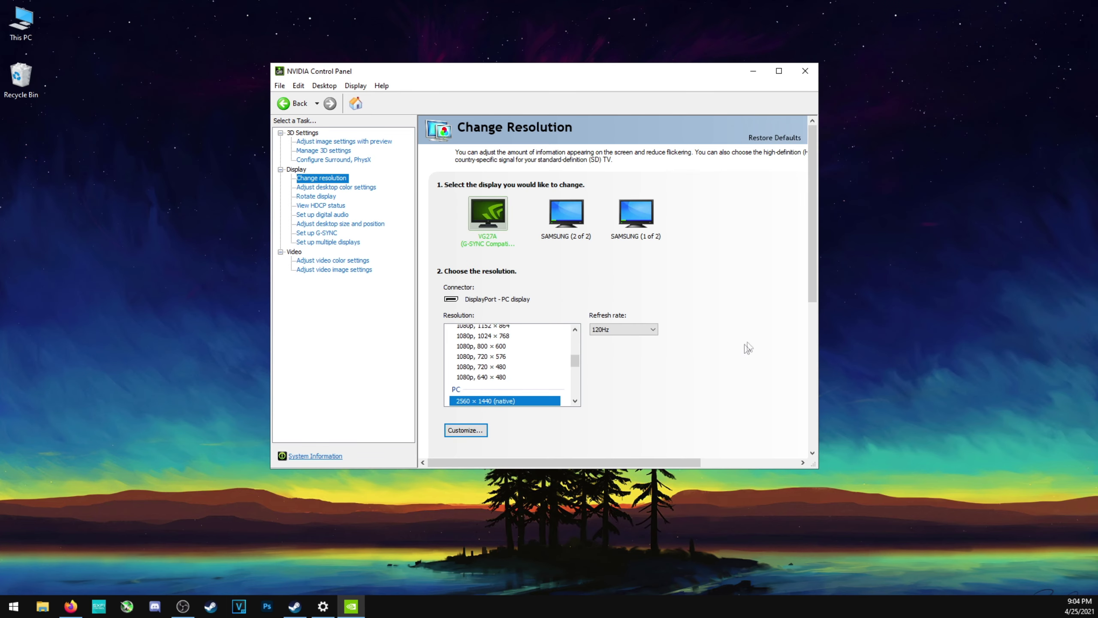
drag(810, 277, 821, 412)
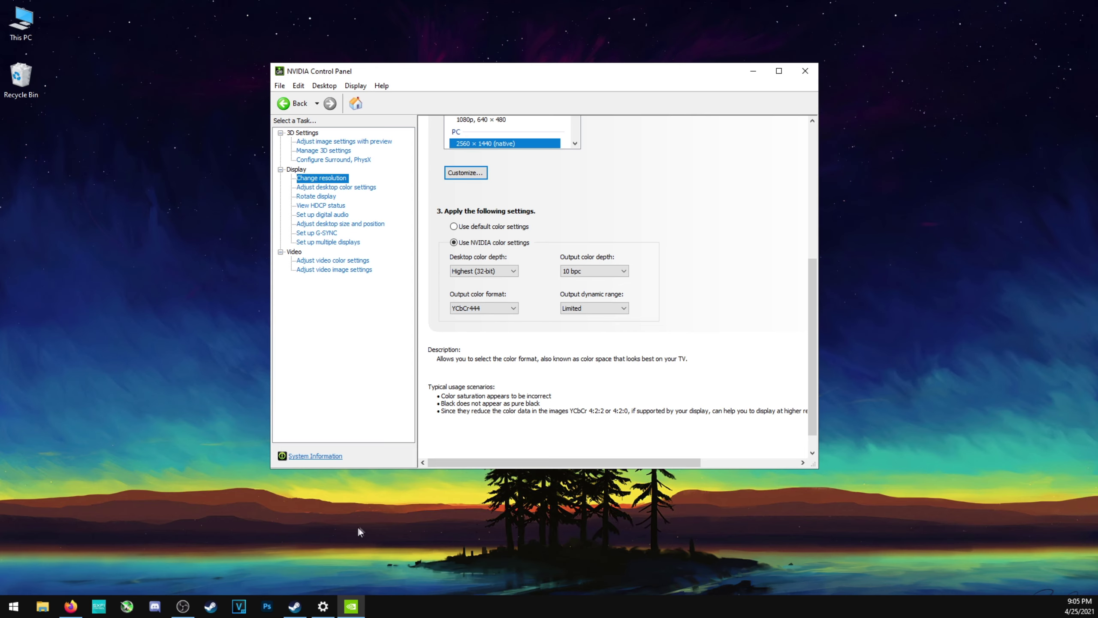
click(323, 606)
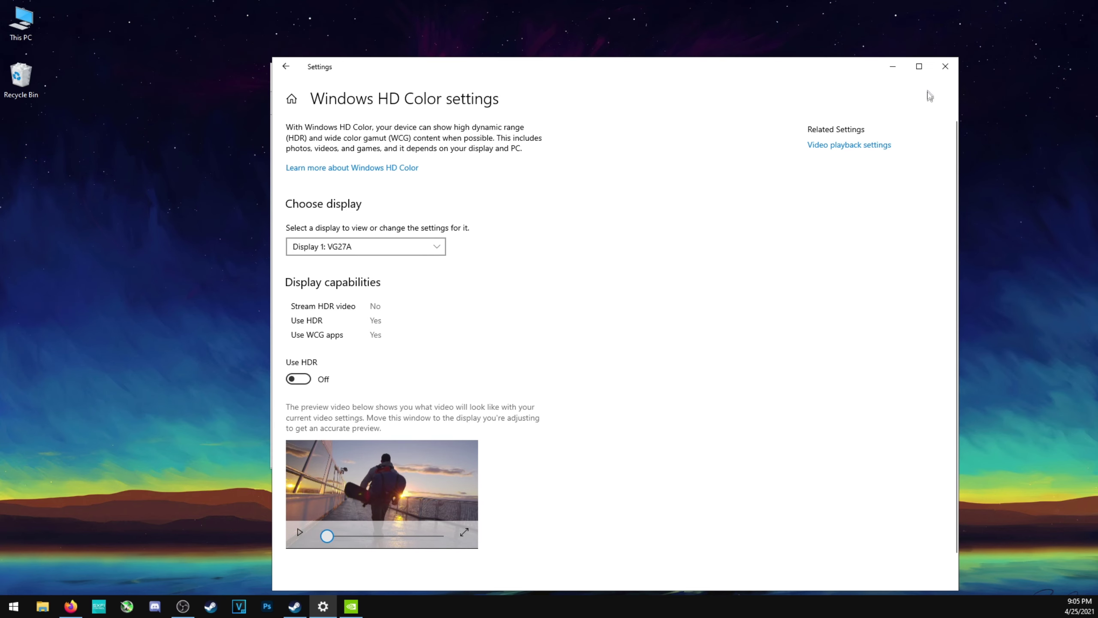
Close HD Color settings and set the VG27A output back to 8 bpc RGB, keeping the change.
click(945, 66)
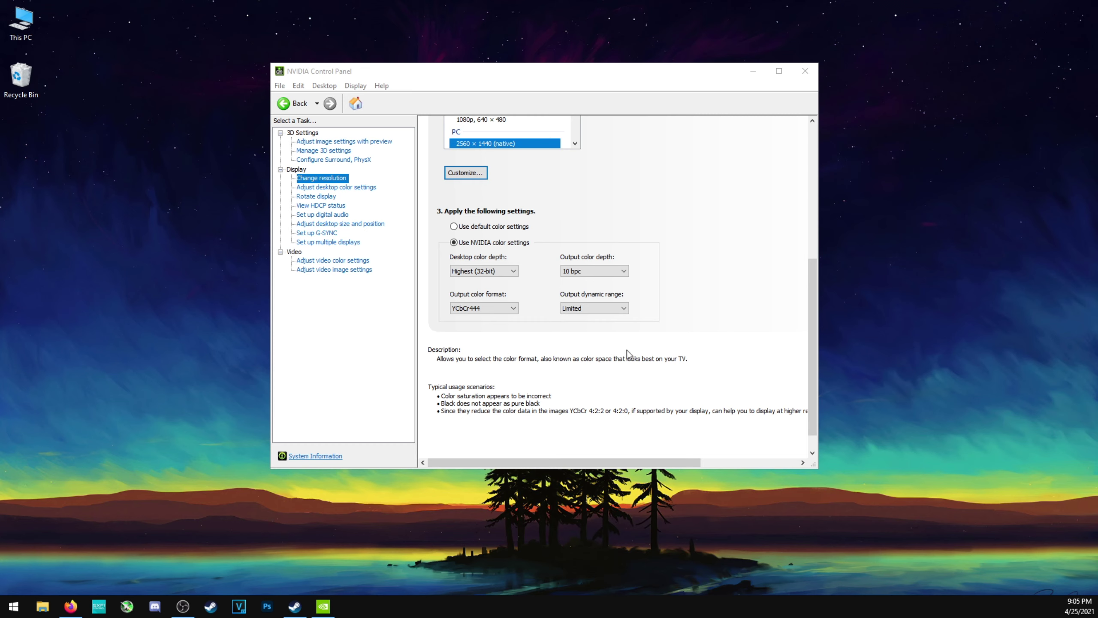
click(618, 271)
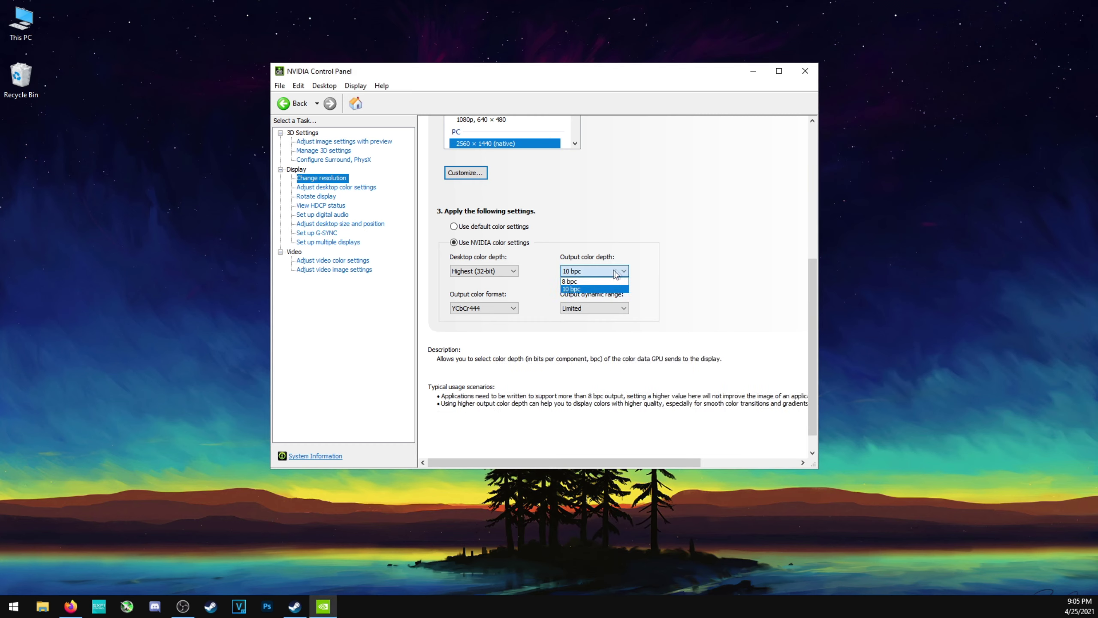
click(590, 282)
click(512, 308)
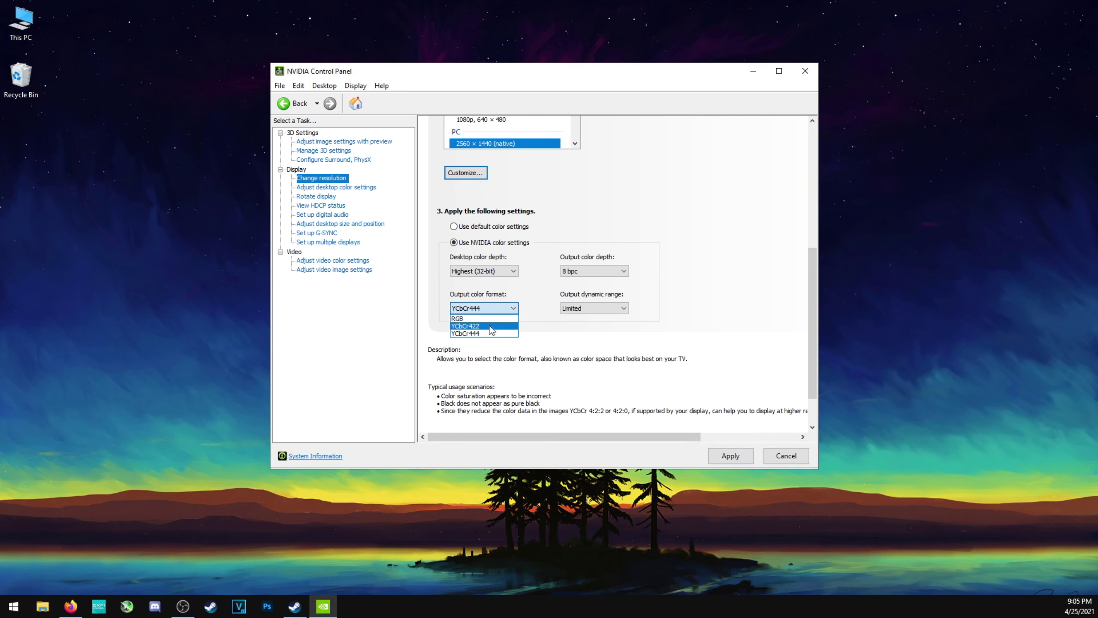
click(470, 319)
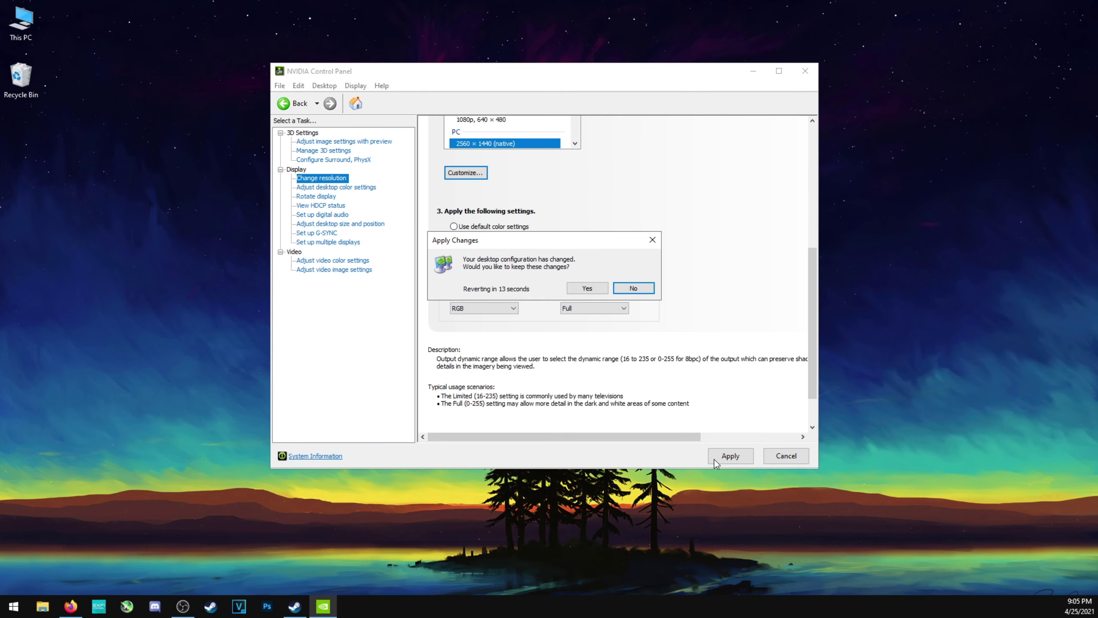
click(581, 292)
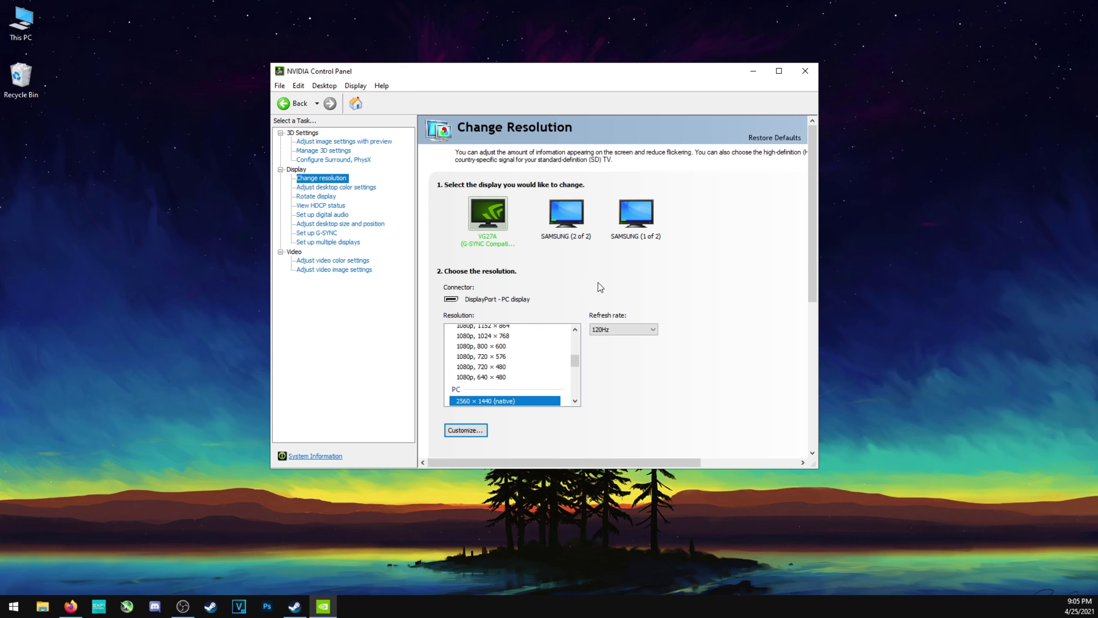
Open Adjust desktop size and position and scroll to Aspect ratio scaling performed on Display.
click(338, 188)
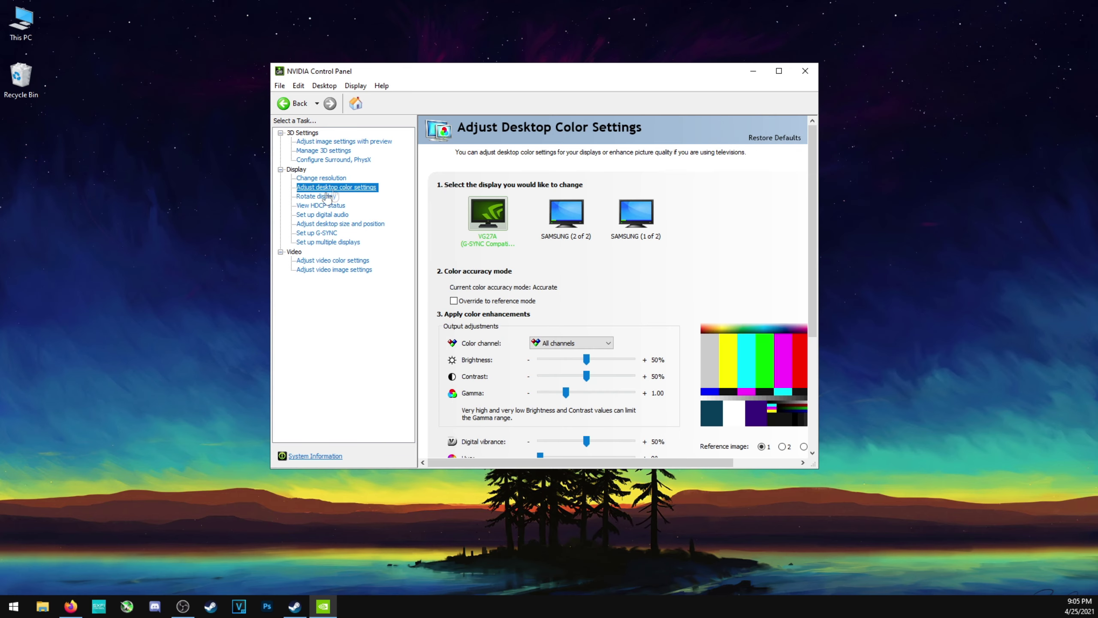
click(328, 215)
click(336, 224)
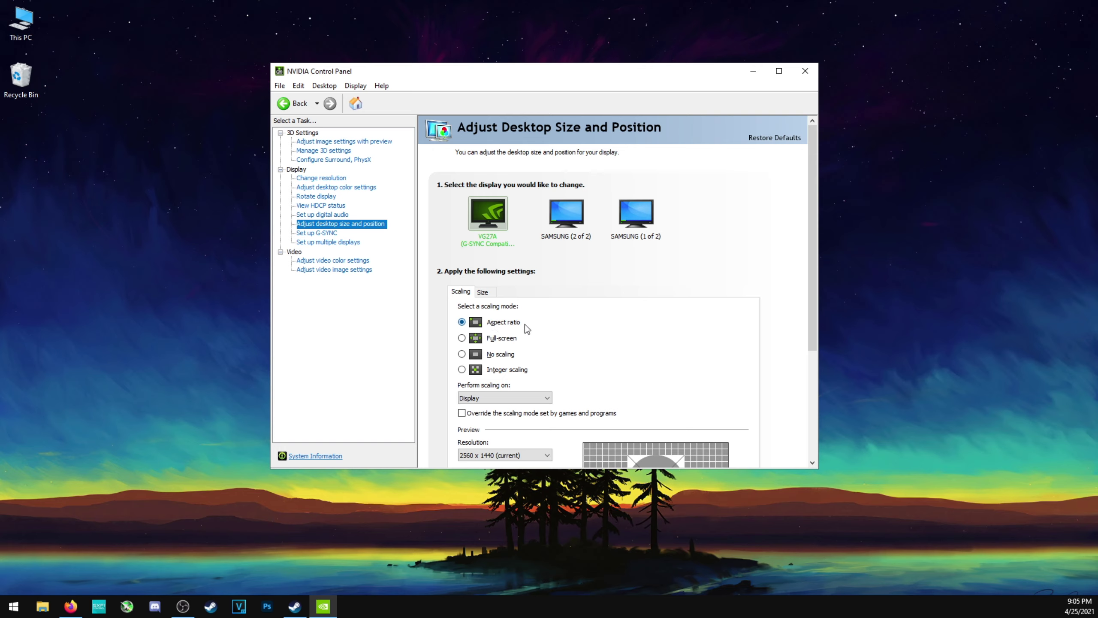
drag(812, 273, 813, 341)
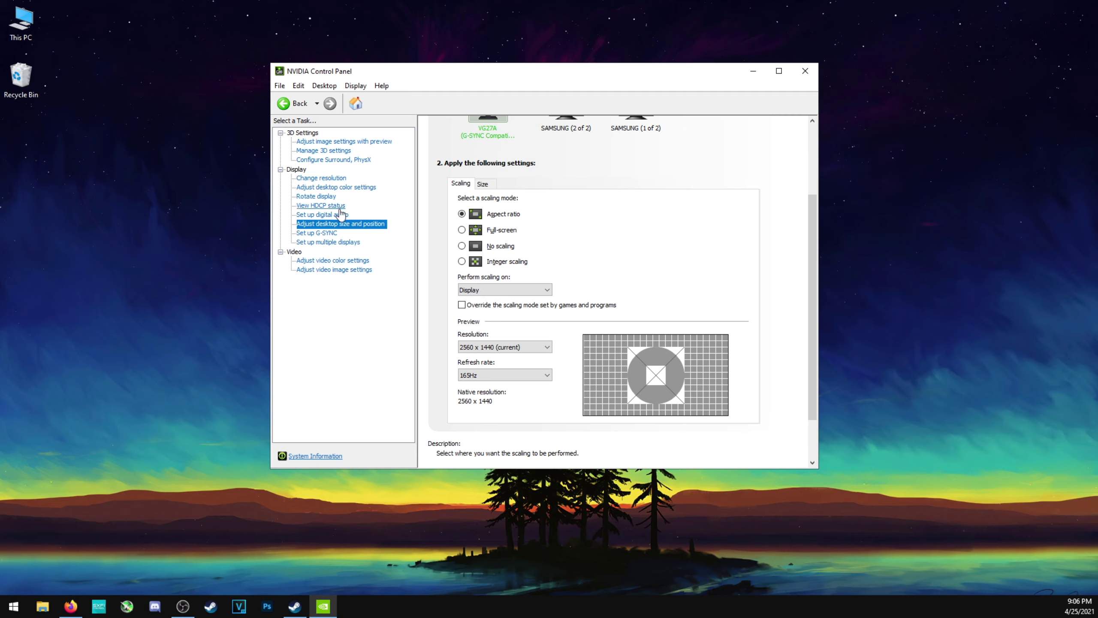
Verify G-SYNC is enabled for windowed and full screen mode, then close NVIDIA Control Panel.
click(331, 236)
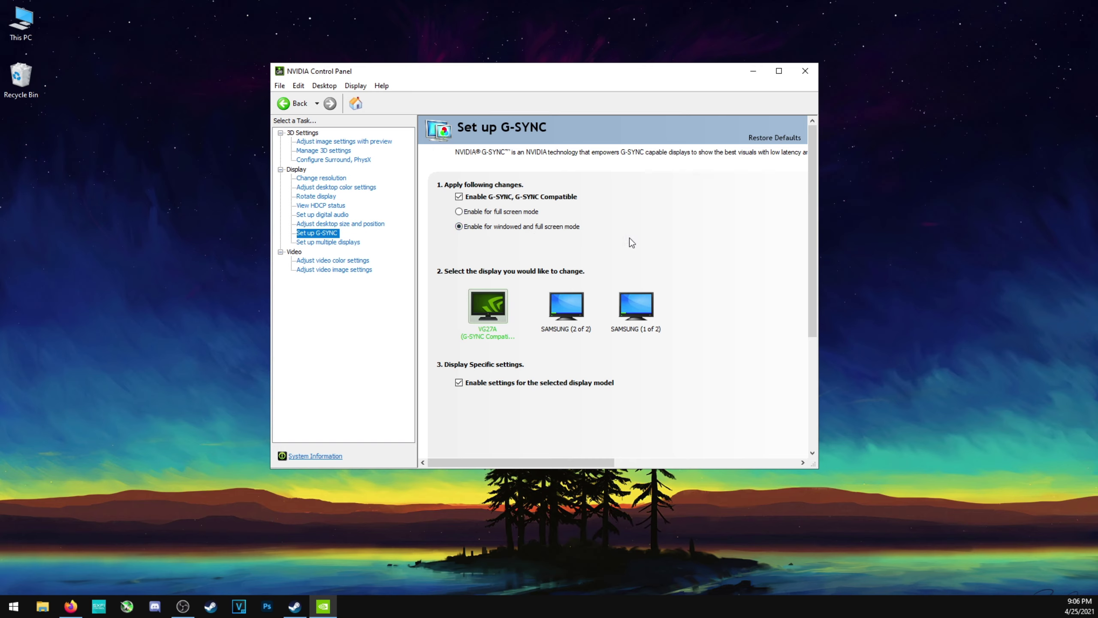
scroll(629, 238, down, 2)
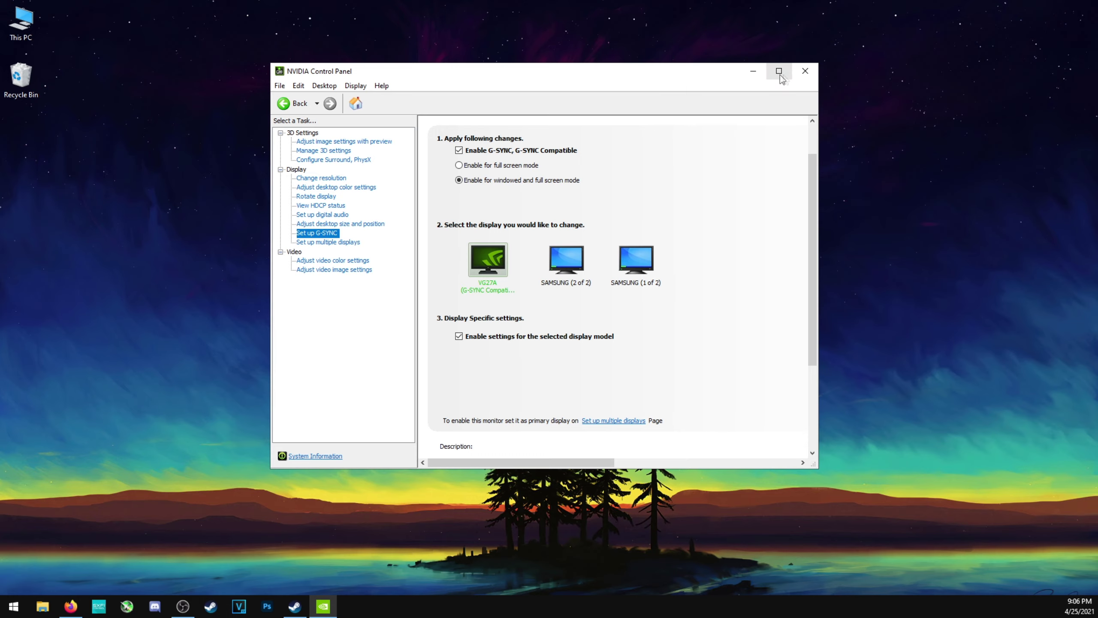
click(807, 72)
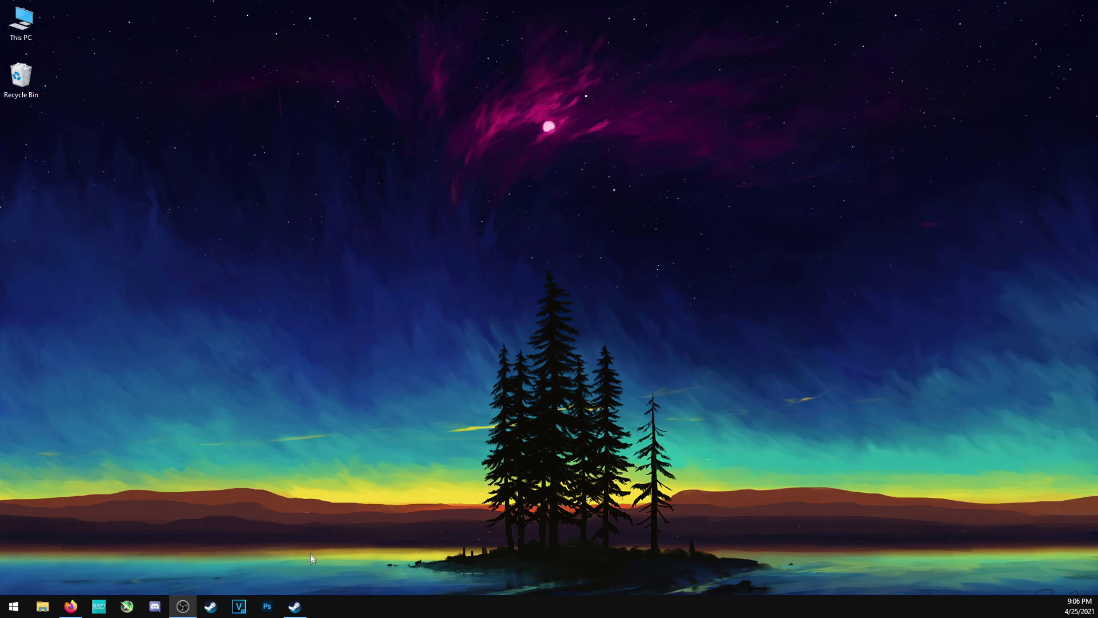
Check Hell Let Loose's Steam launch options read -refresh 165 -dx12 -USEALLAVAILABLECORES, then close Properties.
click(295, 606)
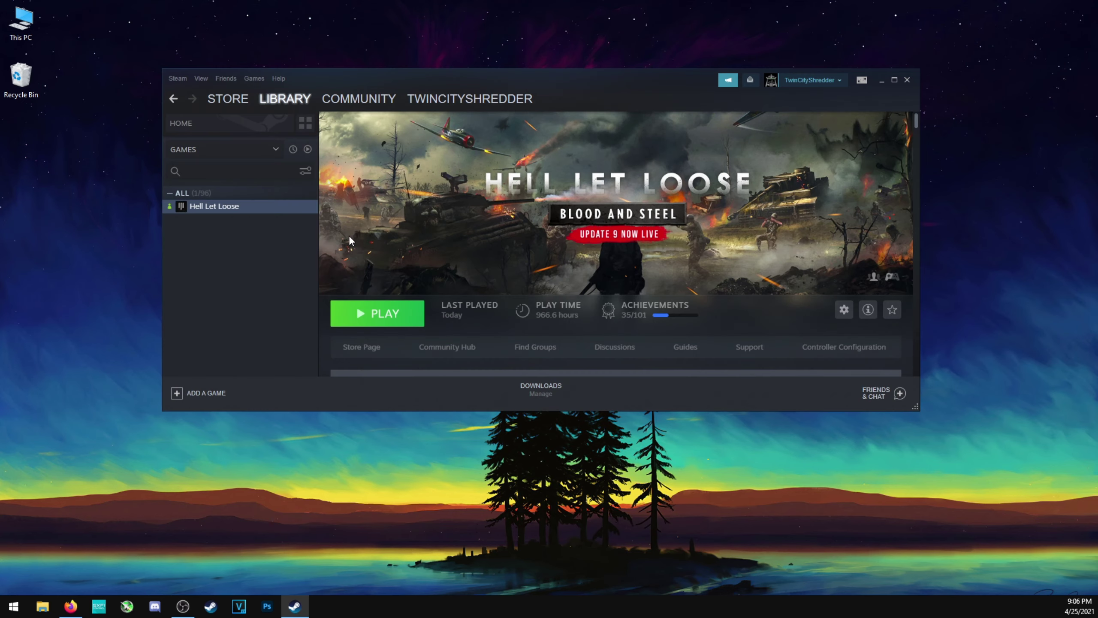
right_click(218, 212)
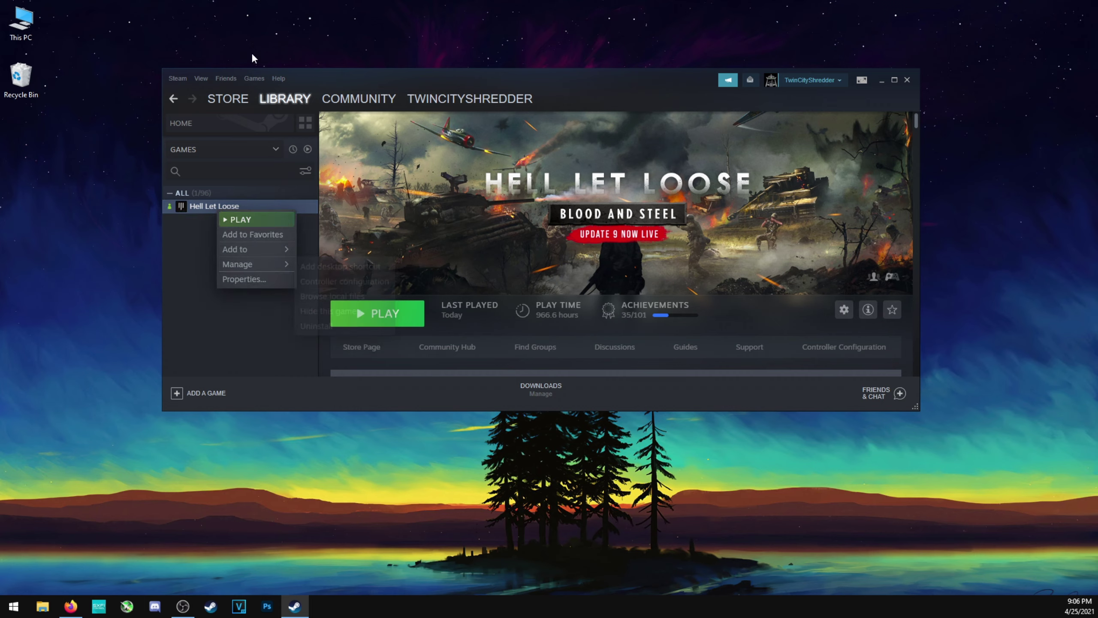
click(251, 52)
right_click(218, 207)
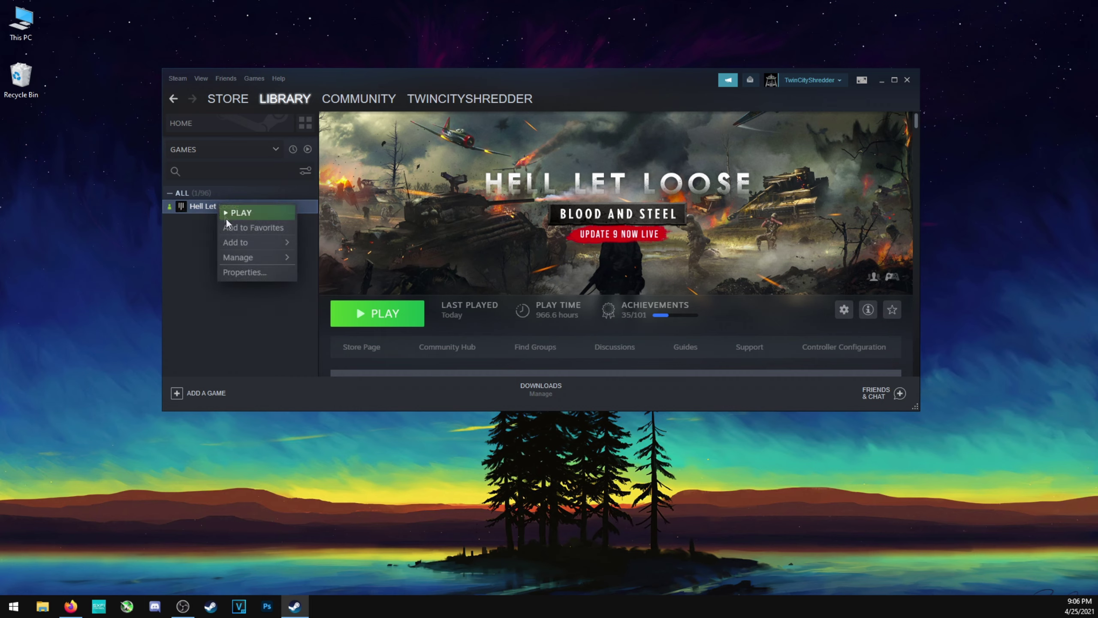
click(242, 272)
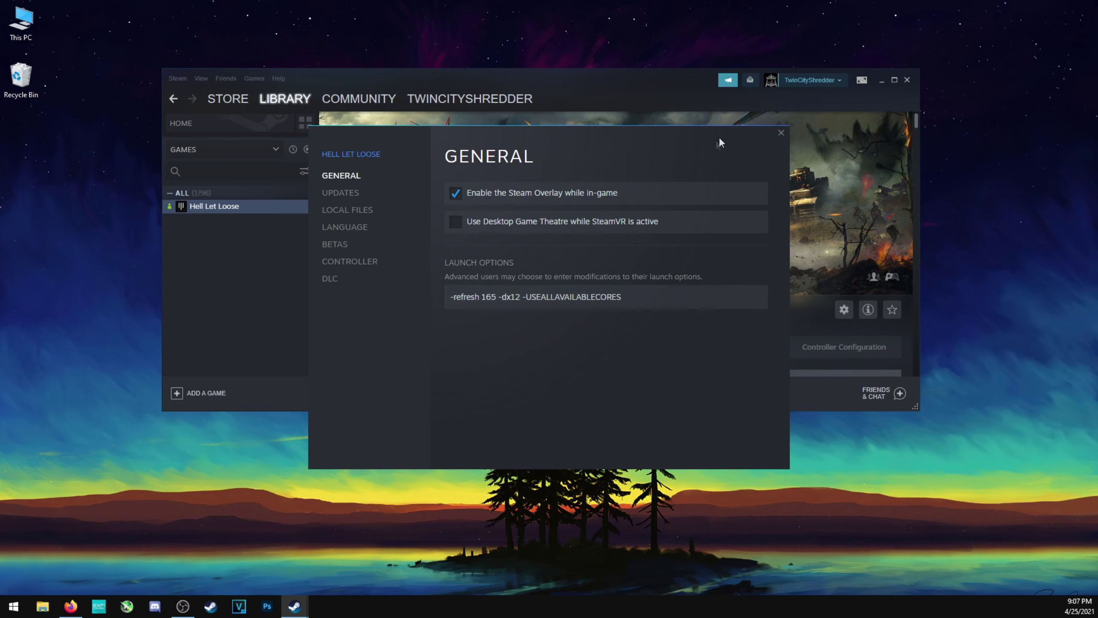
click(780, 134)
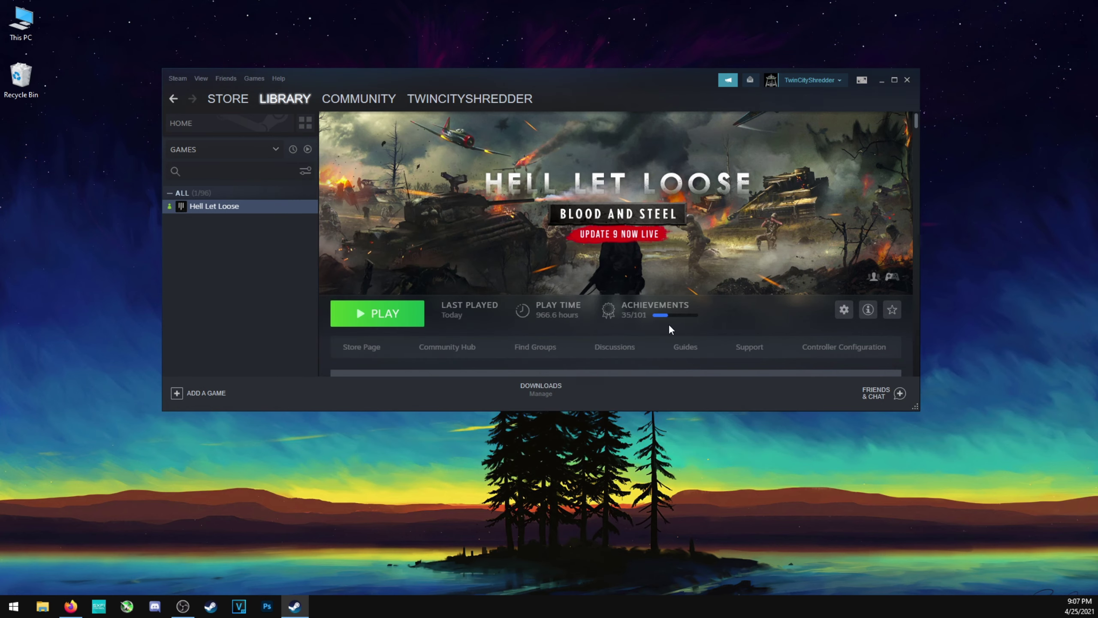
Launch Hell Let Loose from Steam and drag the Master volume in Audio options down to 0%.
click(394, 317)
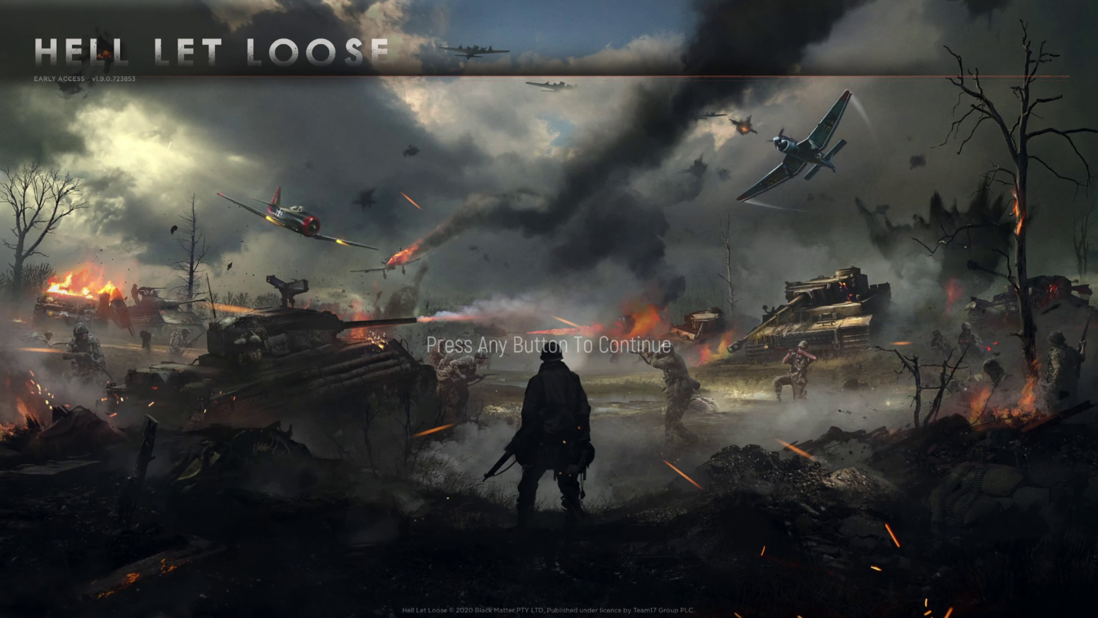
click(644, 392)
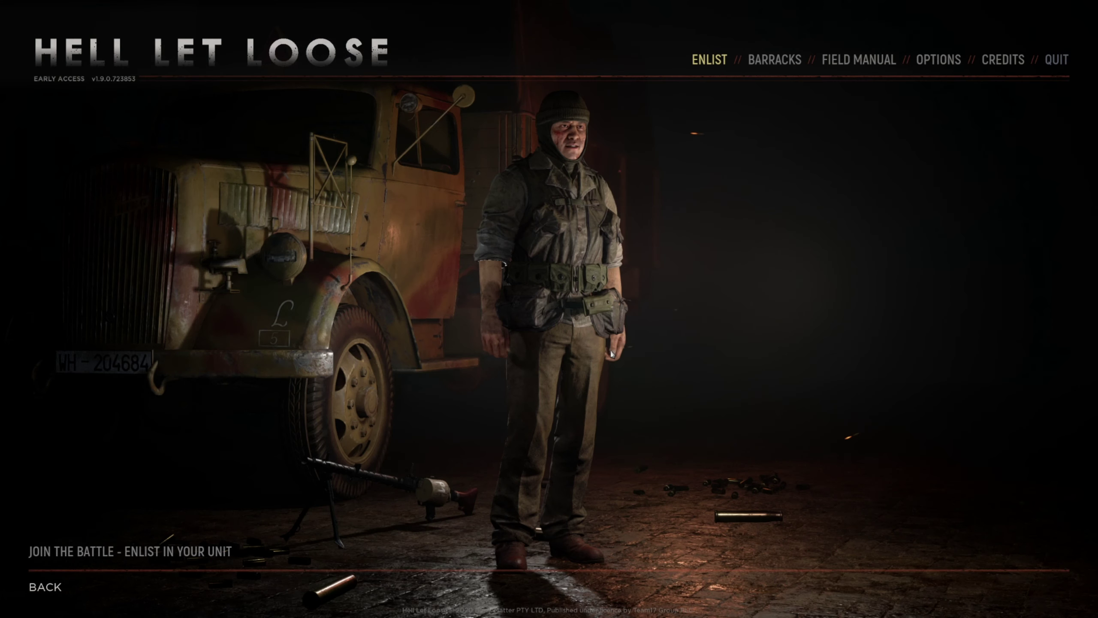
click(930, 70)
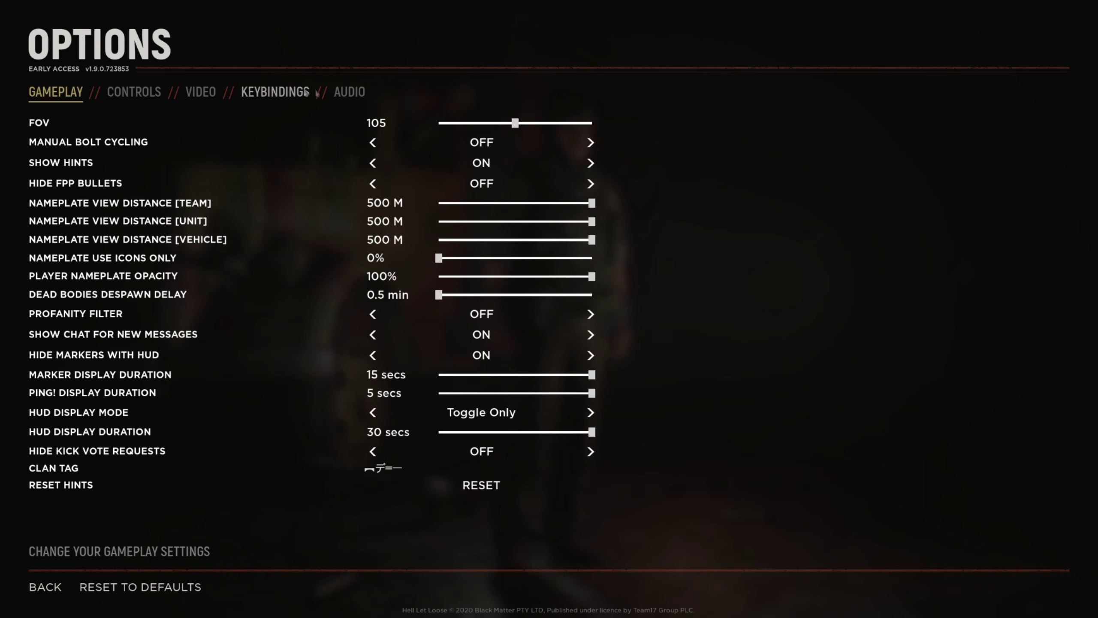
click(349, 92)
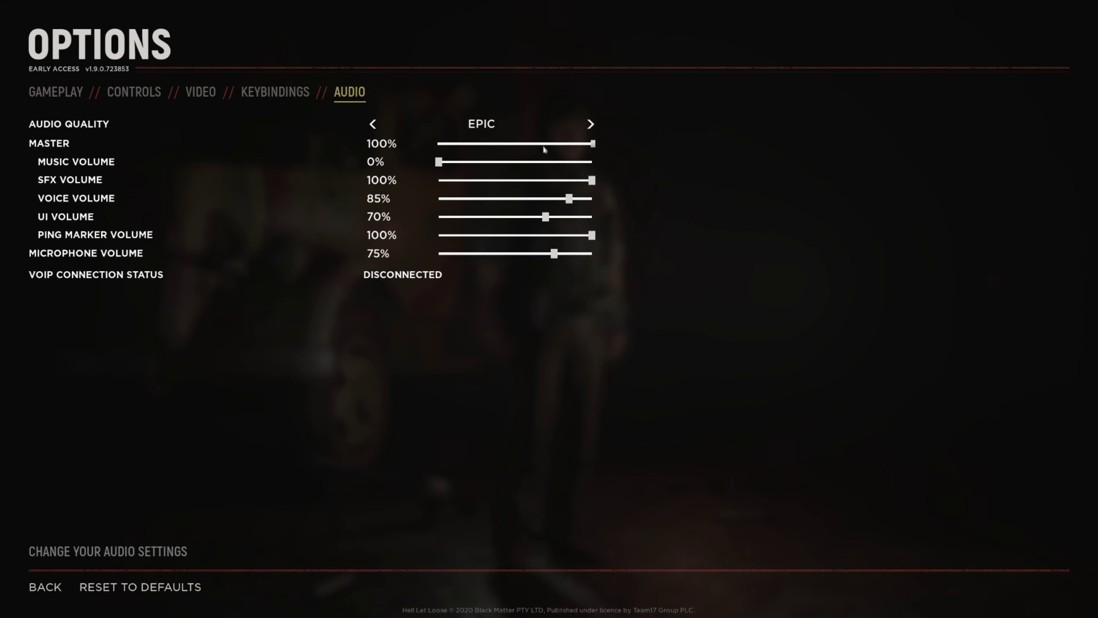
drag(589, 144, 352, 144)
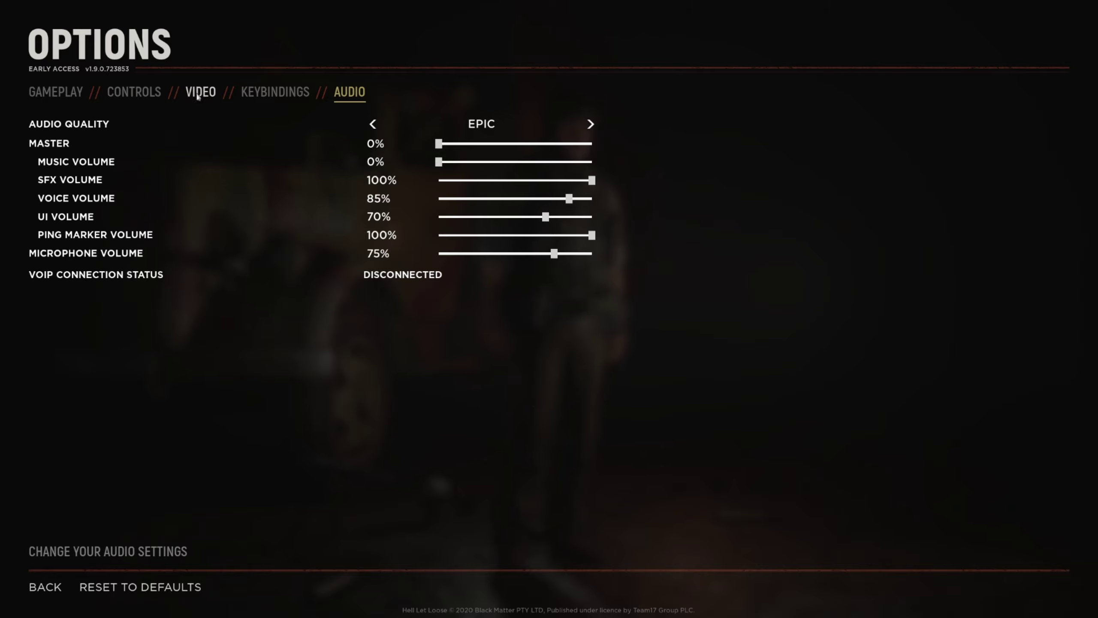
click(198, 97)
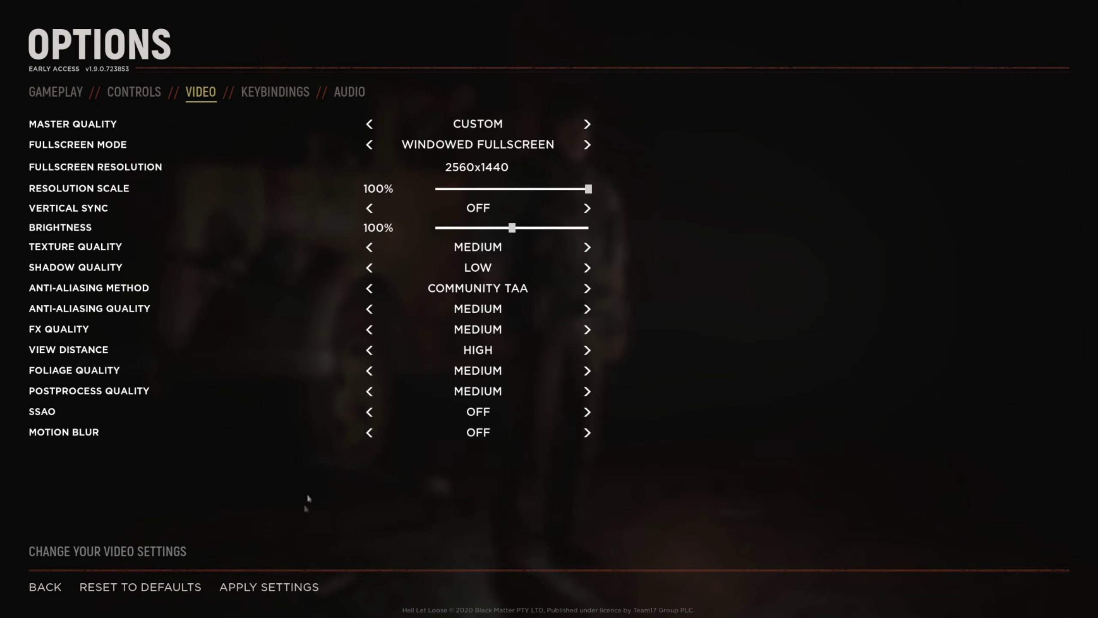
Apply the video changes, set Master volume back to 100%, and return to the main menu.
click(283, 589)
click(349, 92)
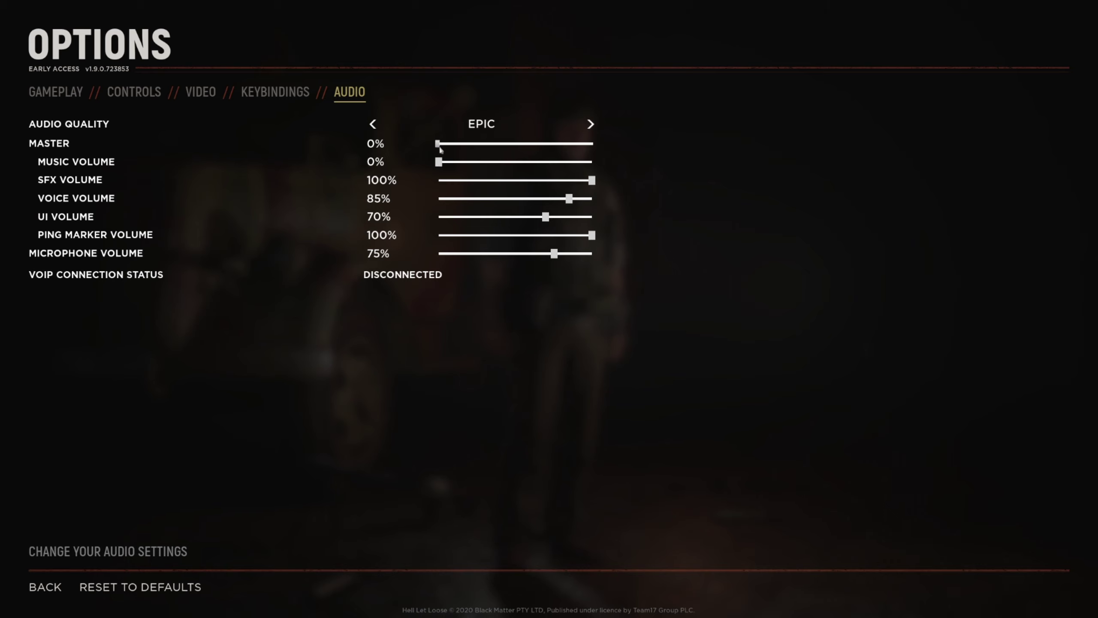
drag(439, 144, 595, 152)
click(52, 586)
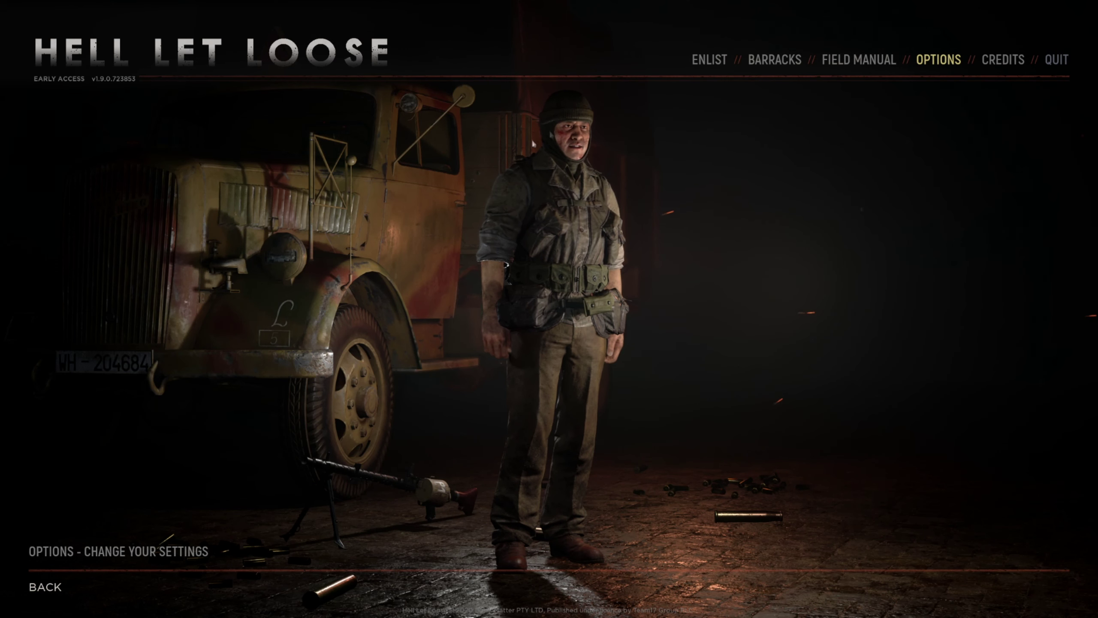
click(694, 65)
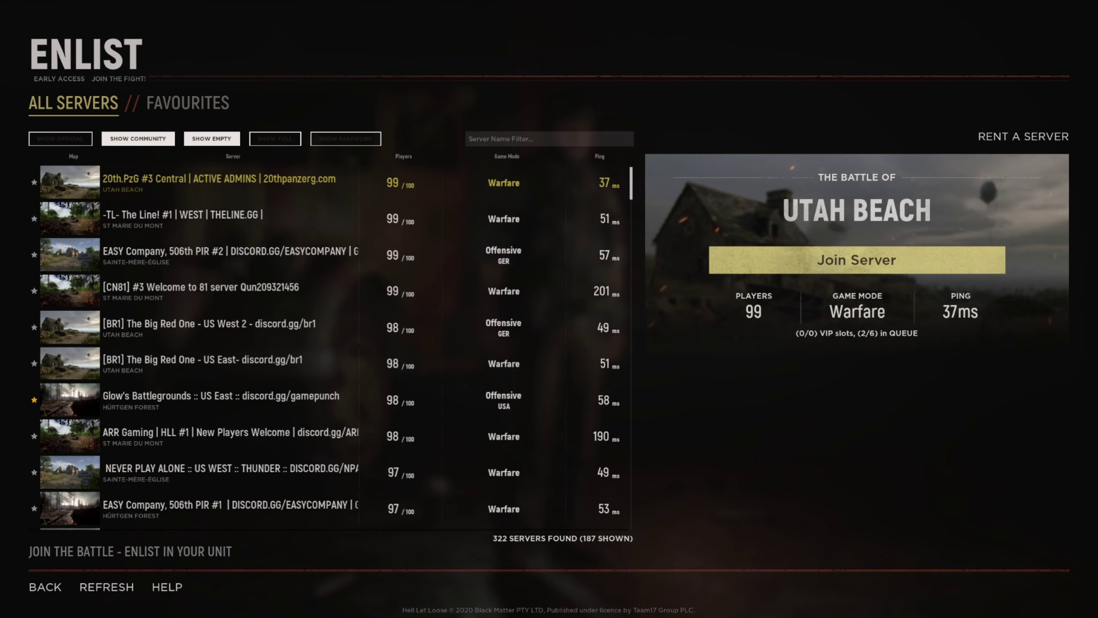
Scroll the server list and join the empty Merciless server running Carentan.
scroll(471, 419, down, 8)
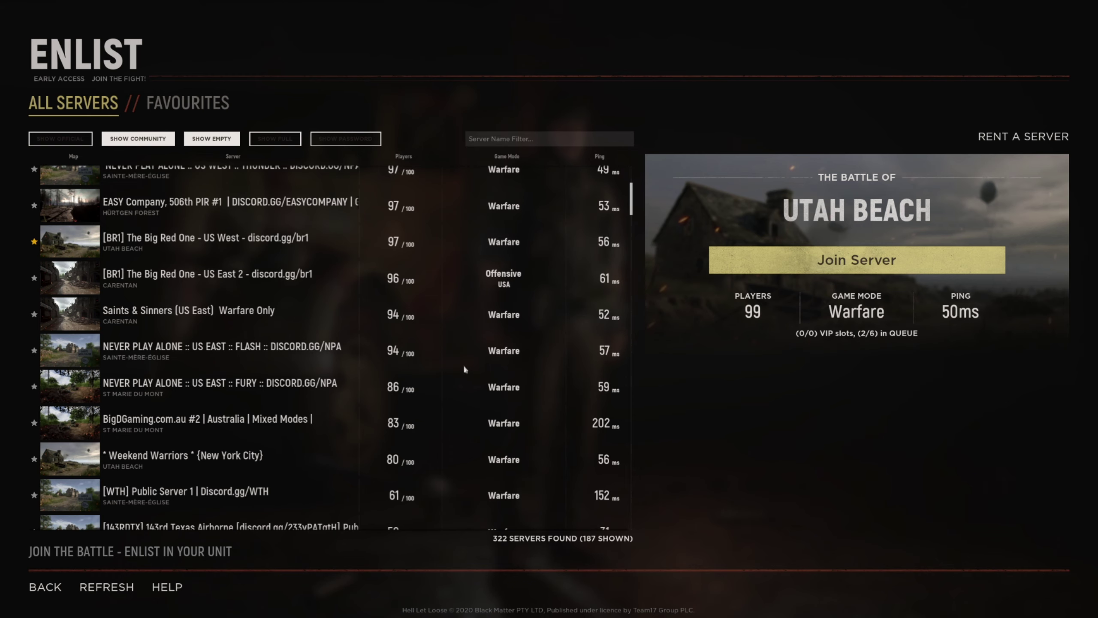
scroll(464, 368, down, 1)
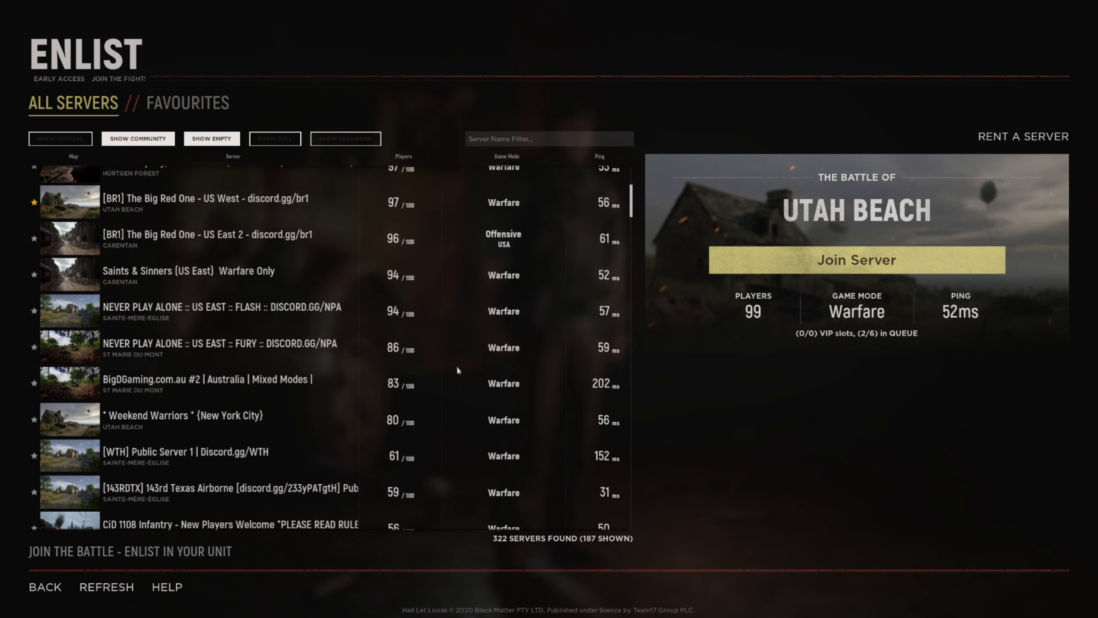
scroll(454, 371, down, 4)
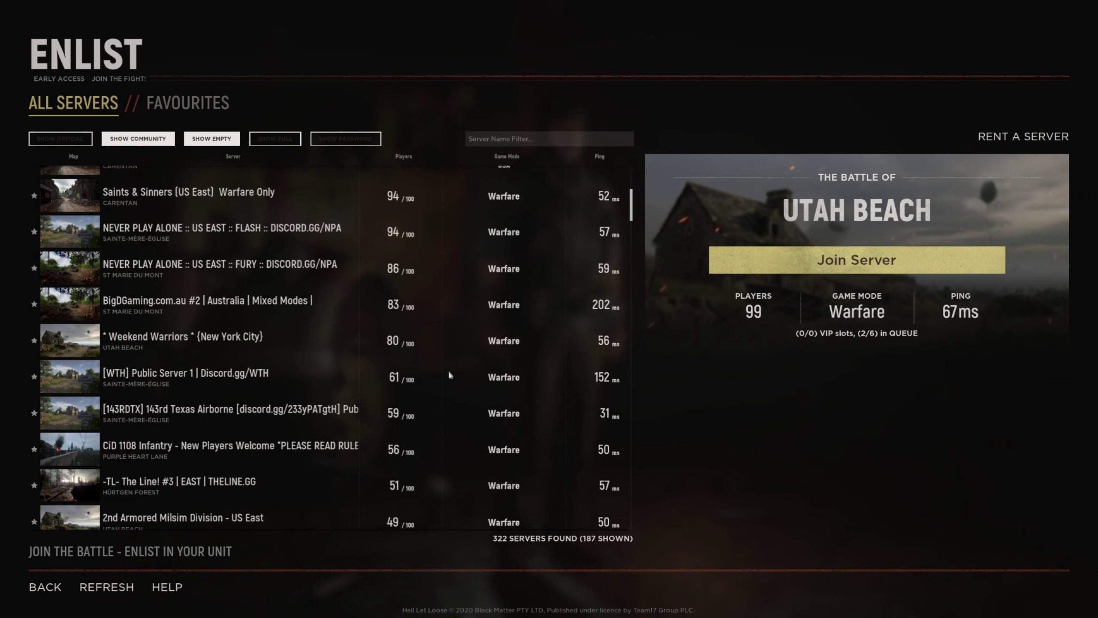
scroll(337, 381, down, 20)
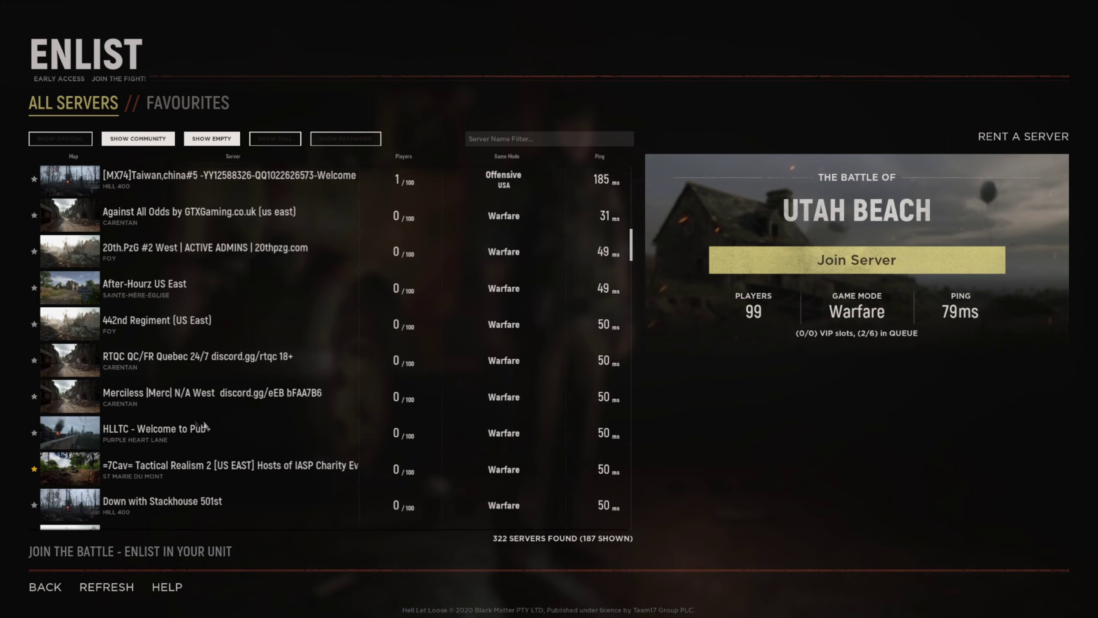
click(266, 395)
scroll(268, 394, down, 2)
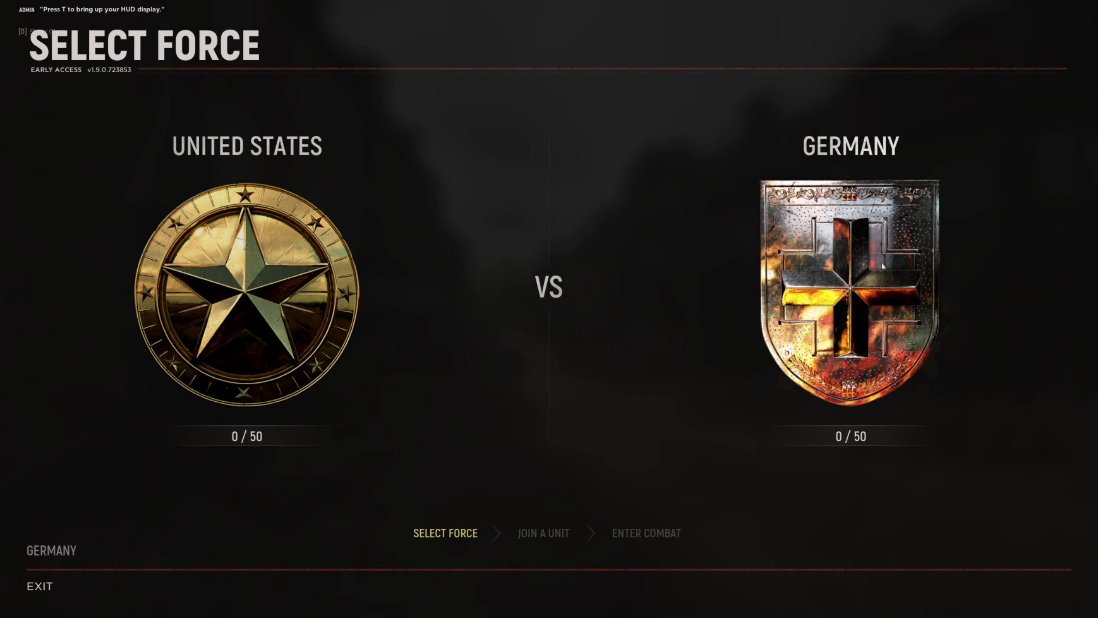
Join Germany, create a new Infantry unit, and deploy at HQ Spawn #01 on Carentan.
click(882, 265)
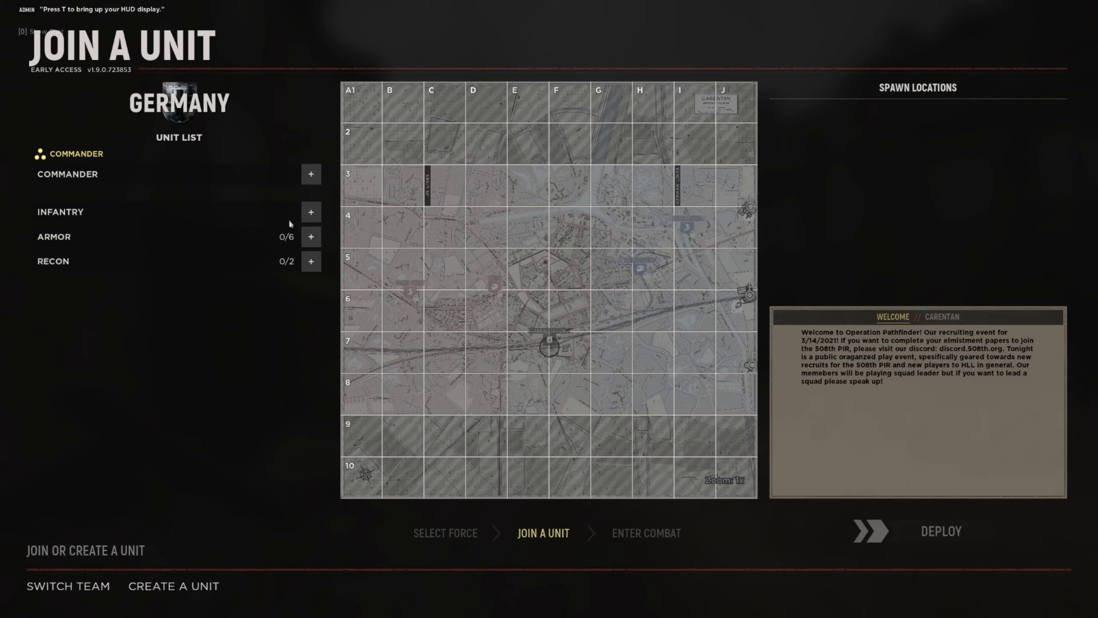
click(311, 212)
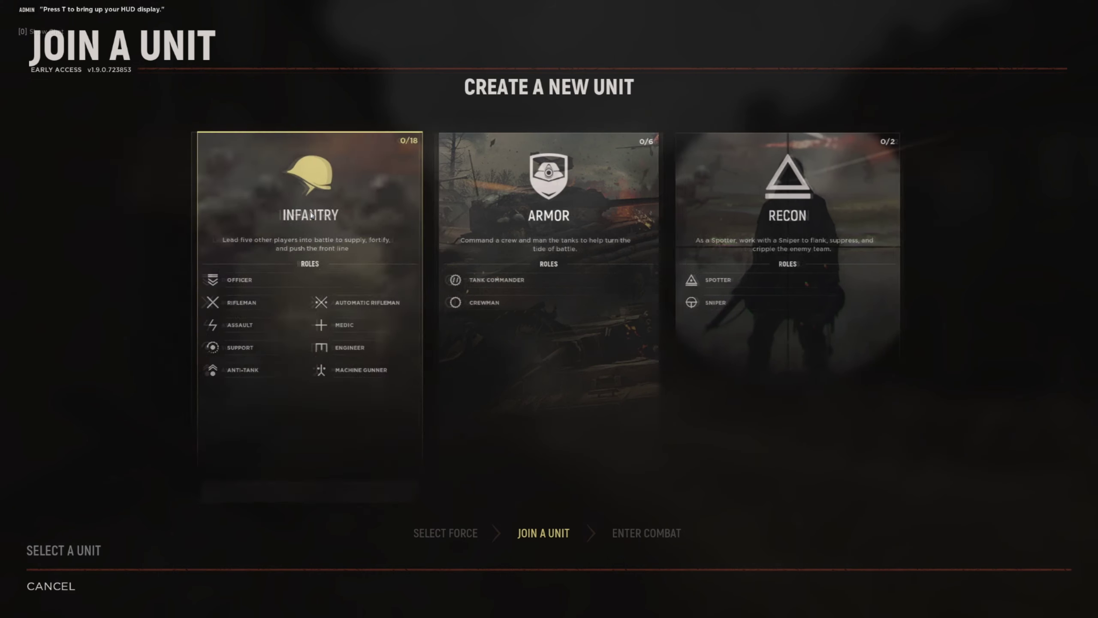
click(345, 485)
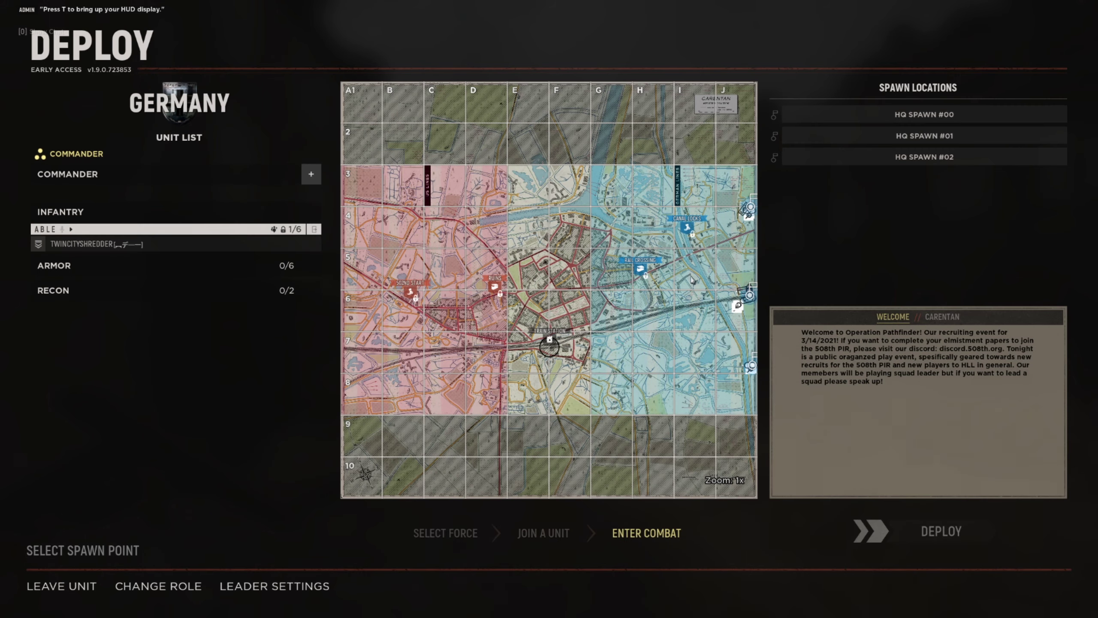
click(751, 297)
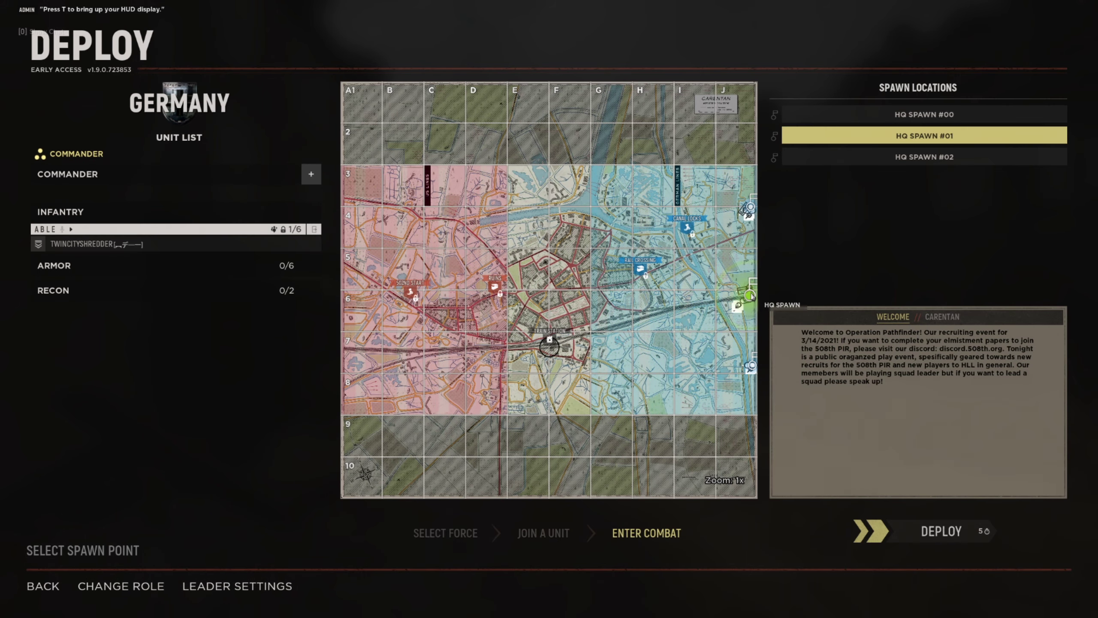
click(953, 540)
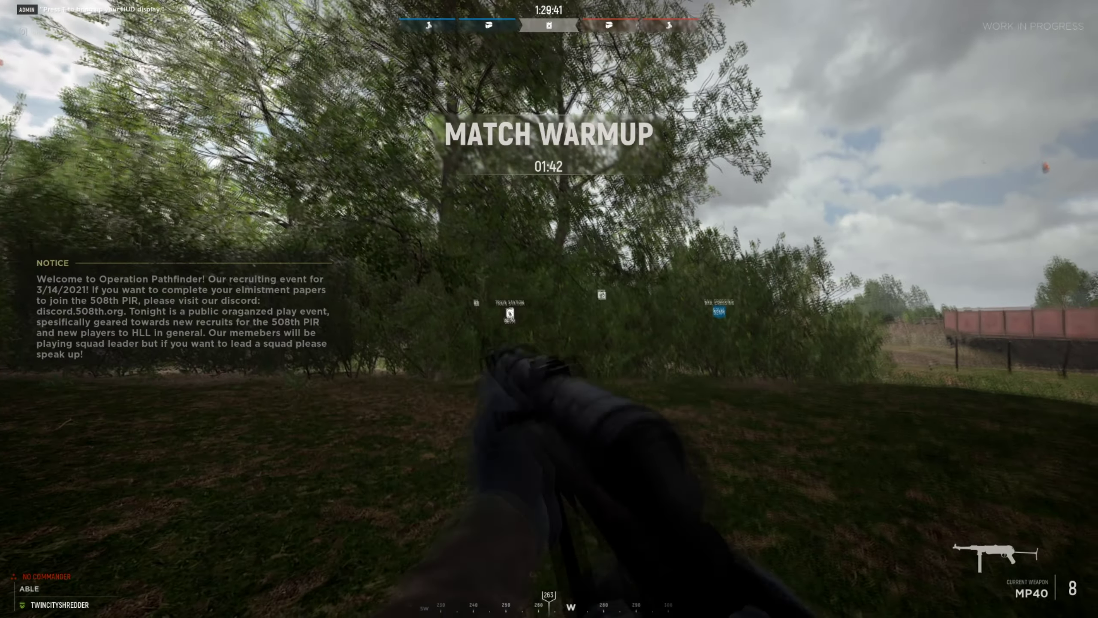
Walk past the parked Panther and Tiger tanks and climb onto the railway tracks.
key(w)
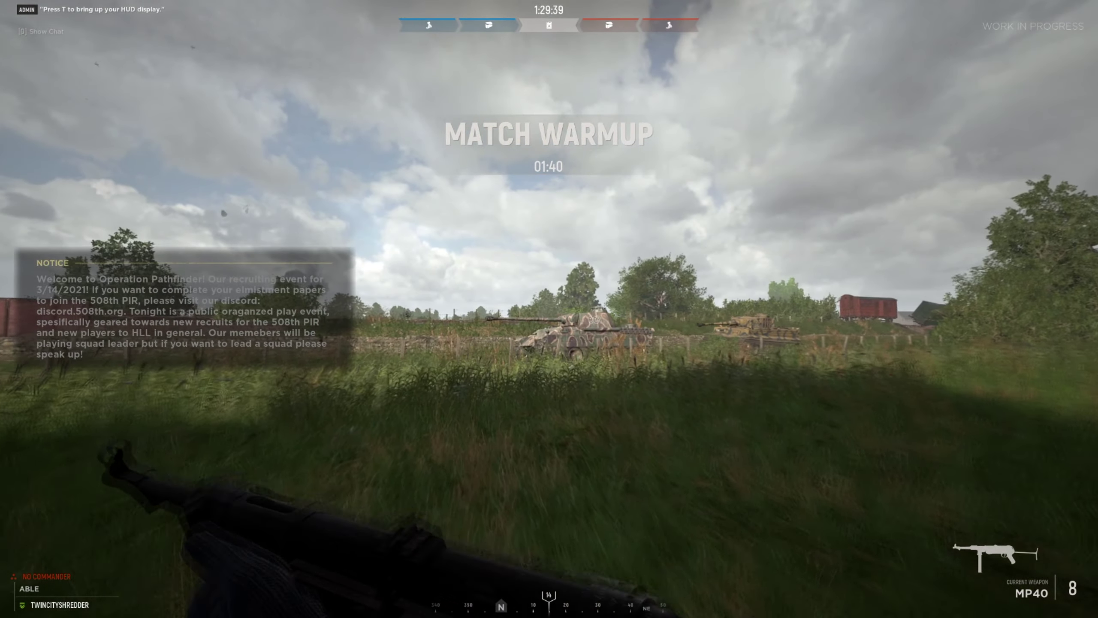
key(w)
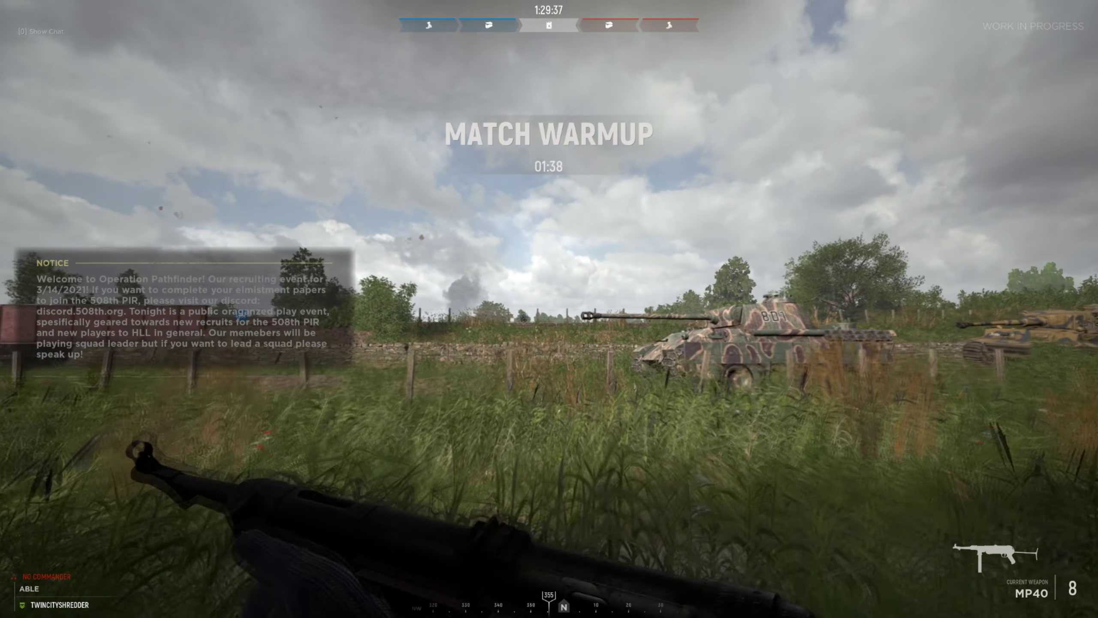
key(w)
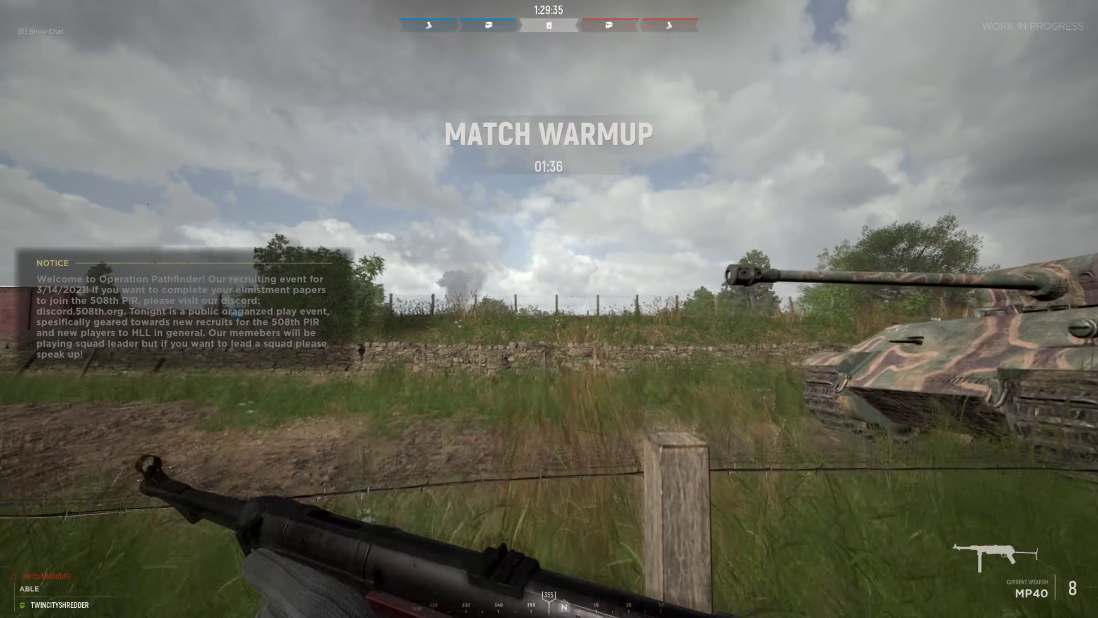
key(w)
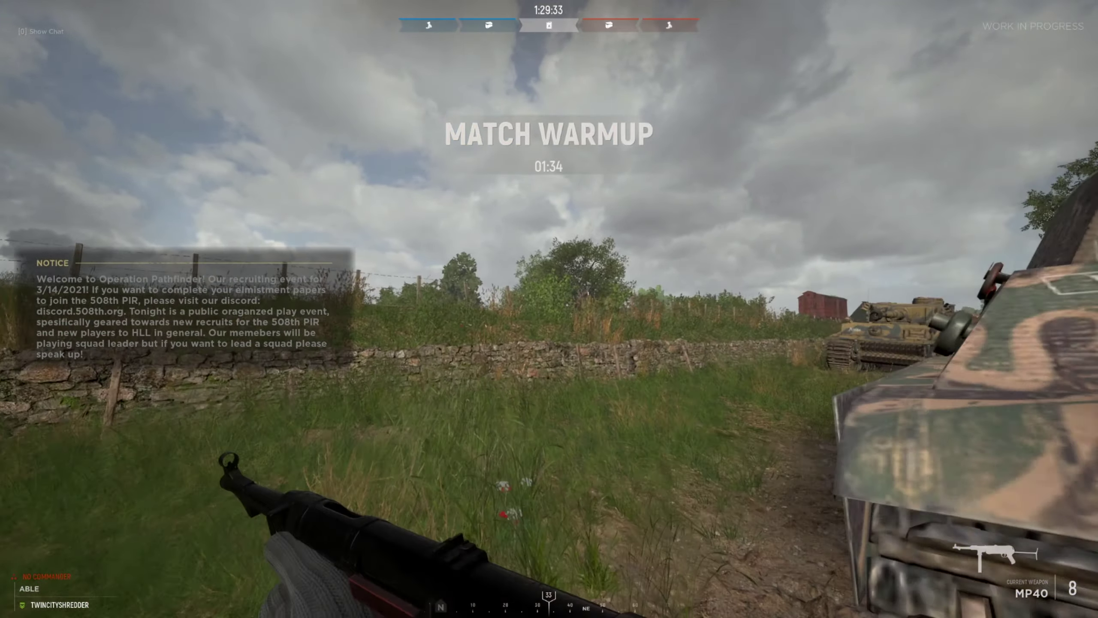
key(s)
key(s)
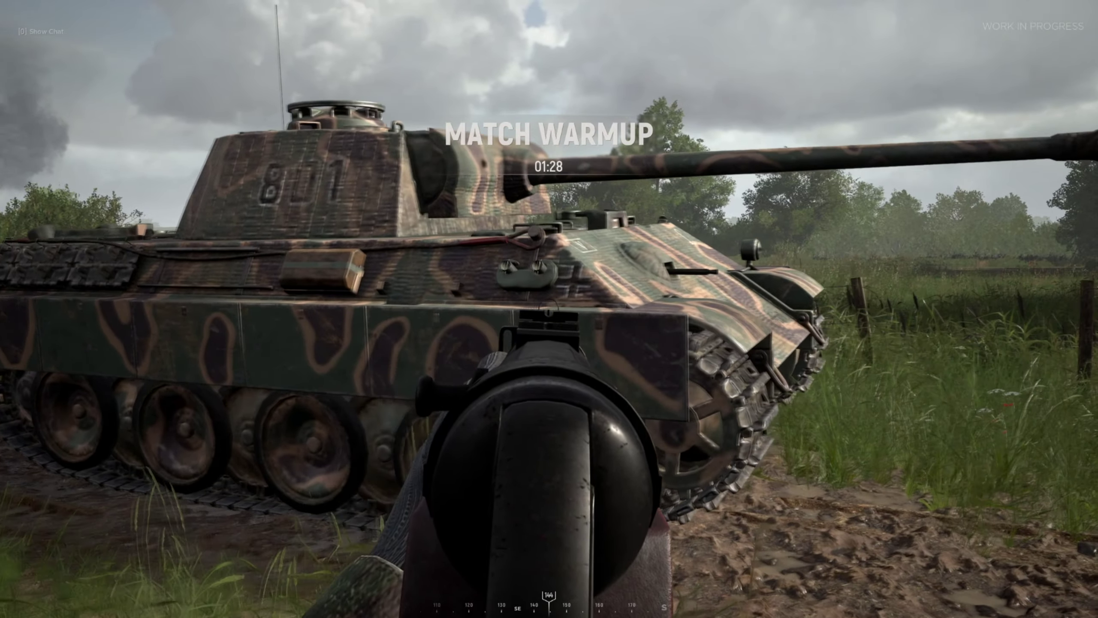
key(w)
key(w)
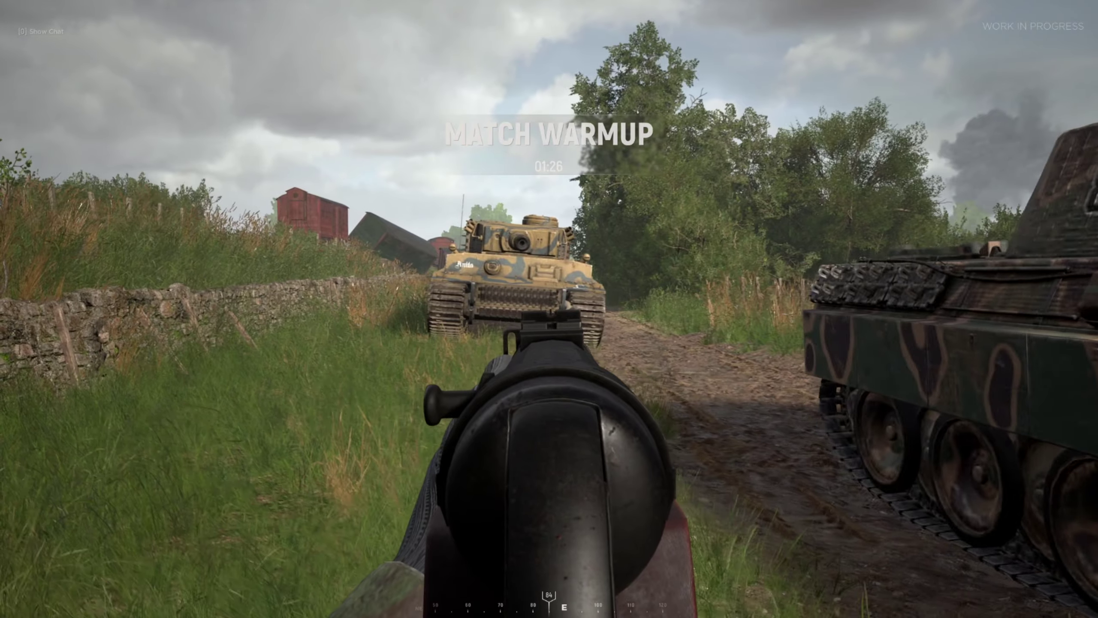
key(w)
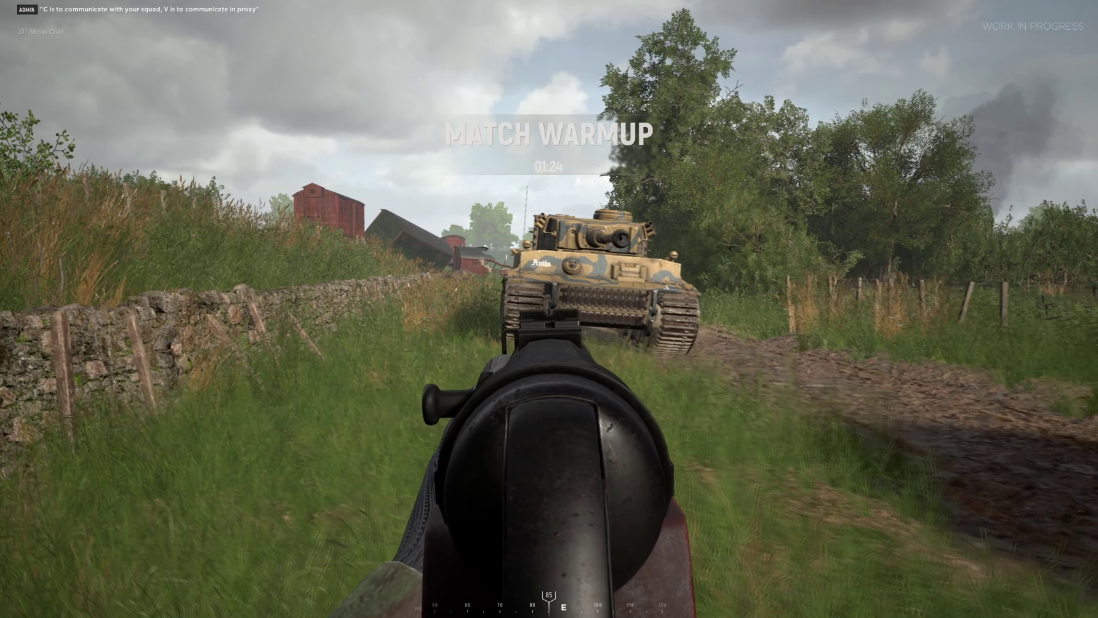
key(w)
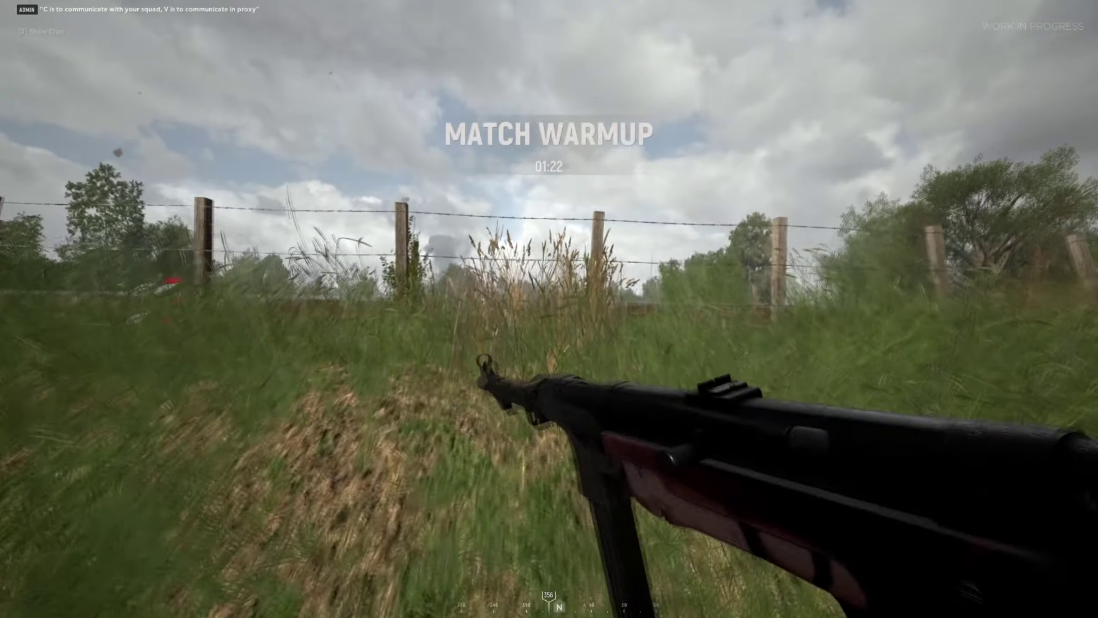
key(w)
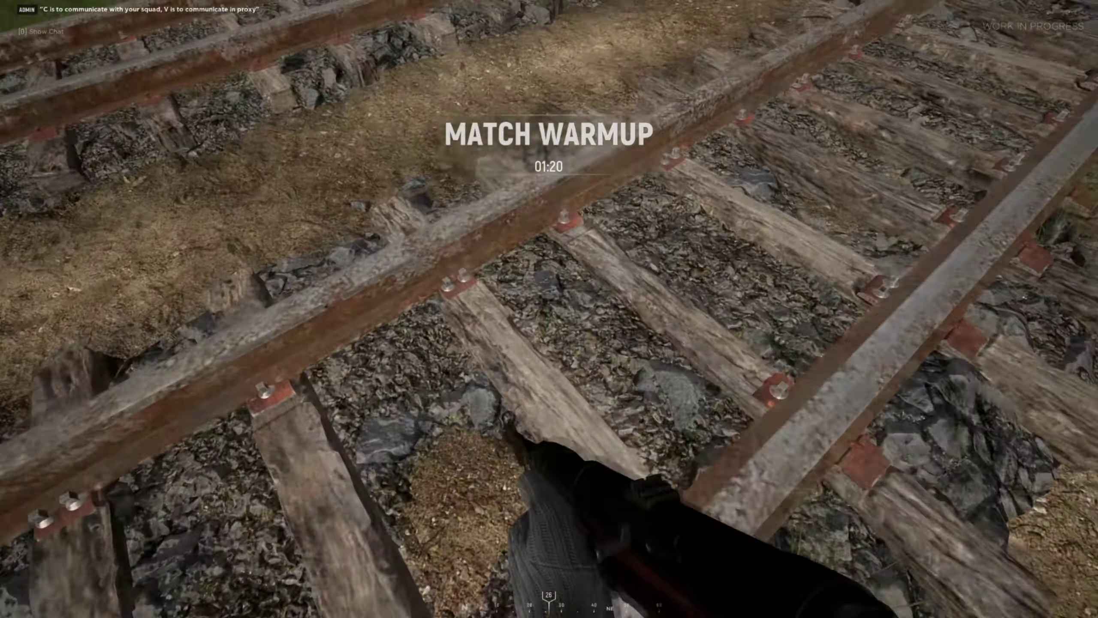
key(w)
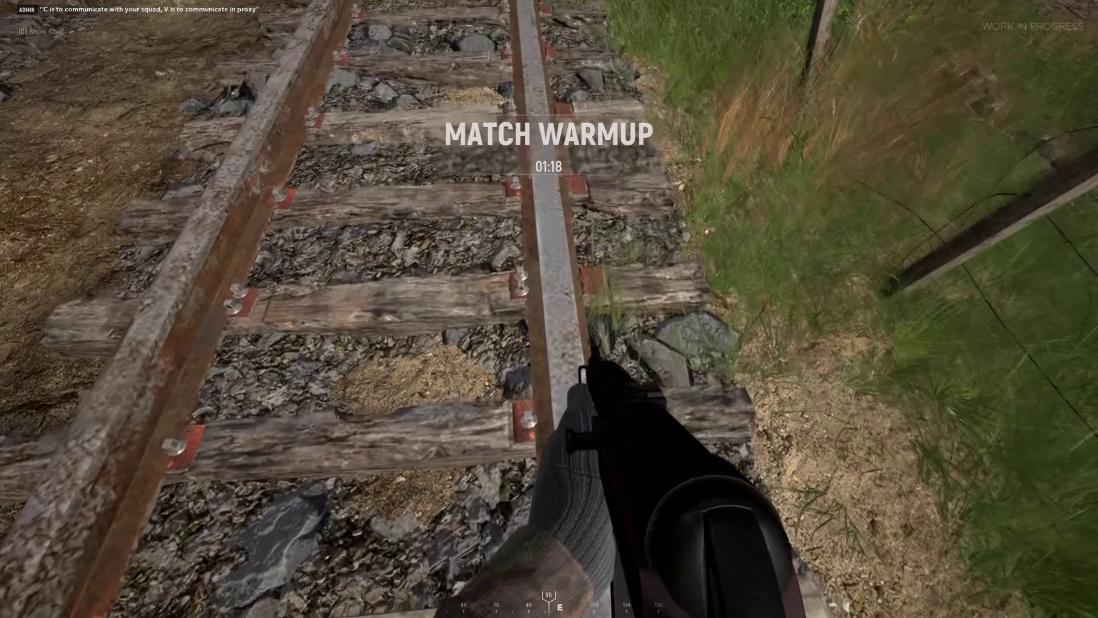
key(w)
Run across the field past the guns toward the truck, then pause into the Game Menu.
key(w)
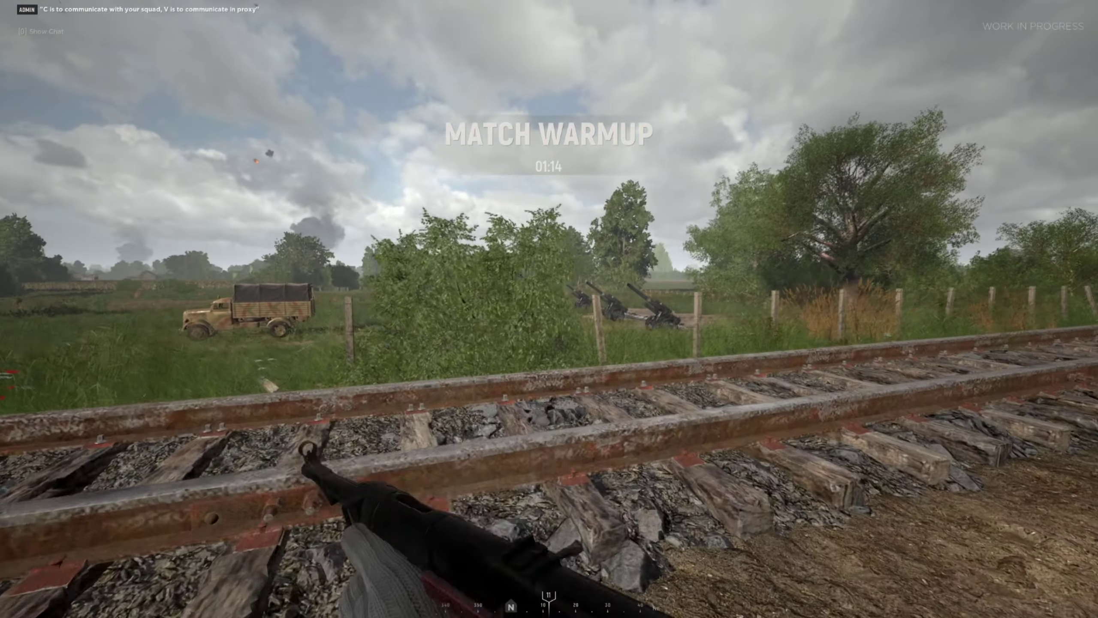
key(w)
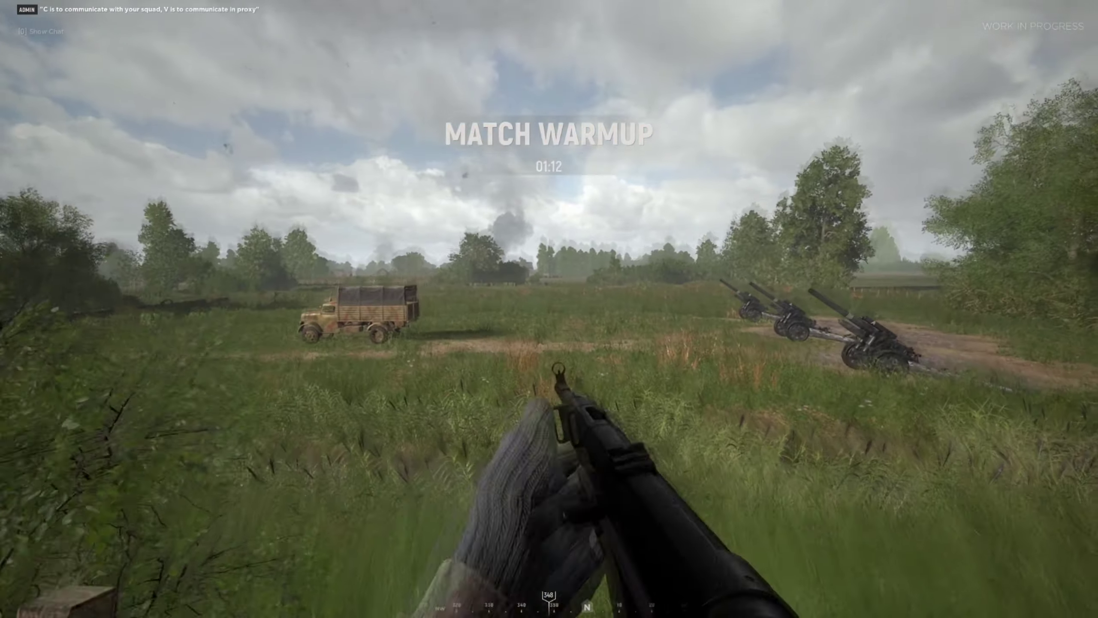
key(w)
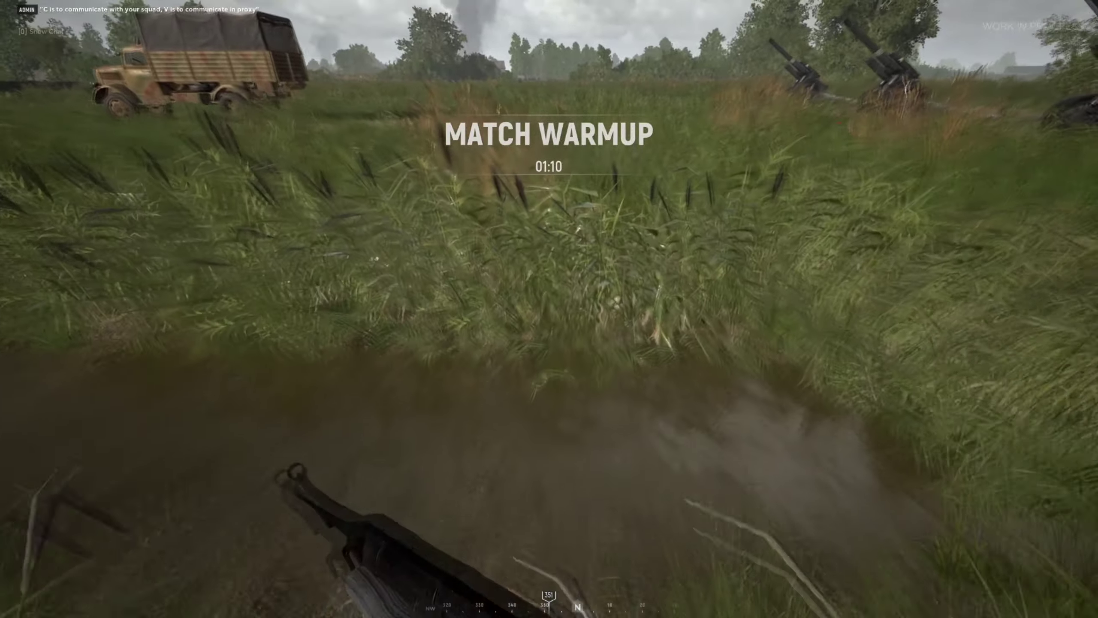
key(w)
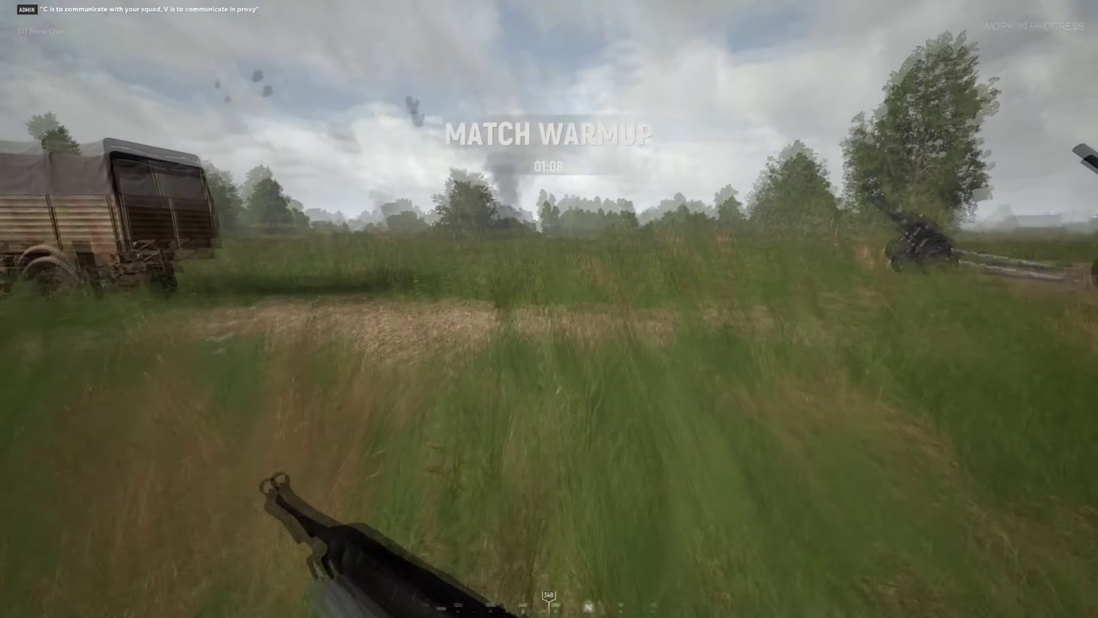
key(w)
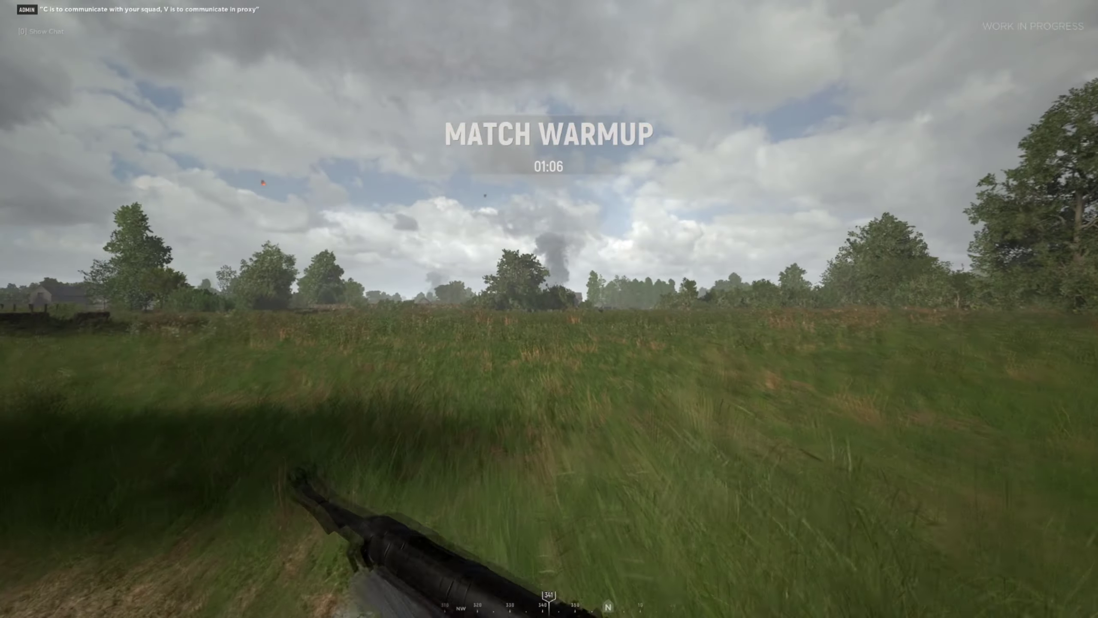
key(w)
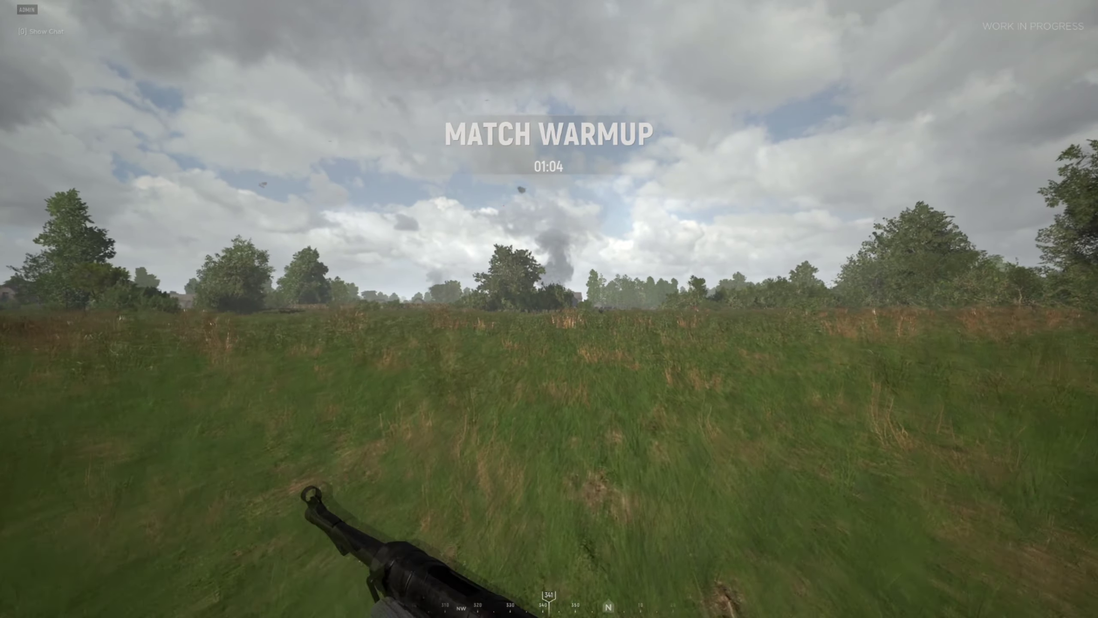
key(w)
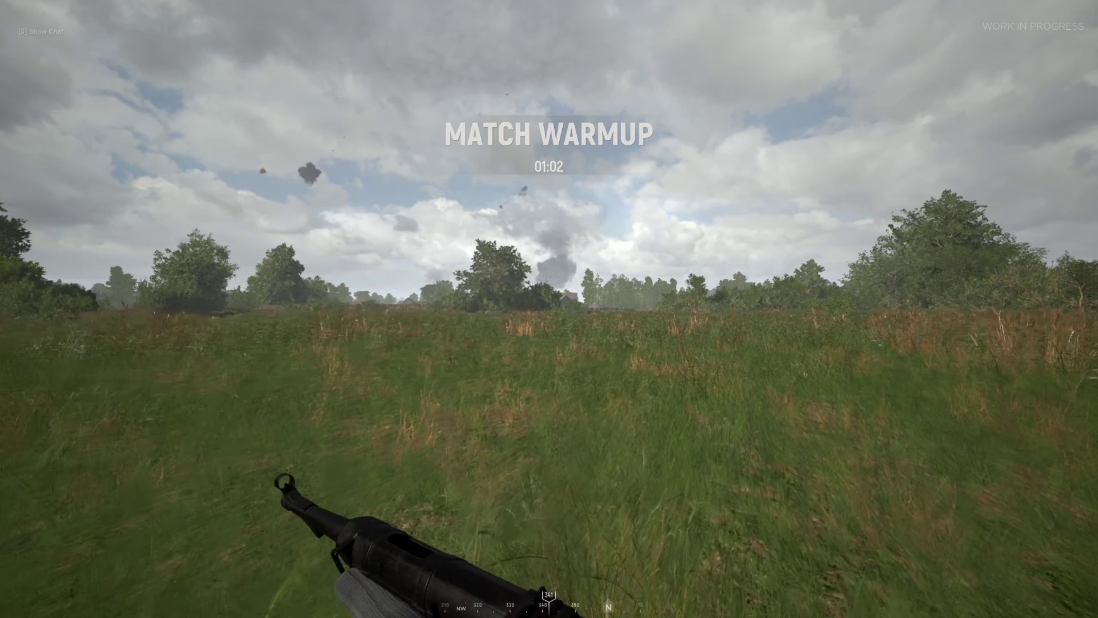
key(w)
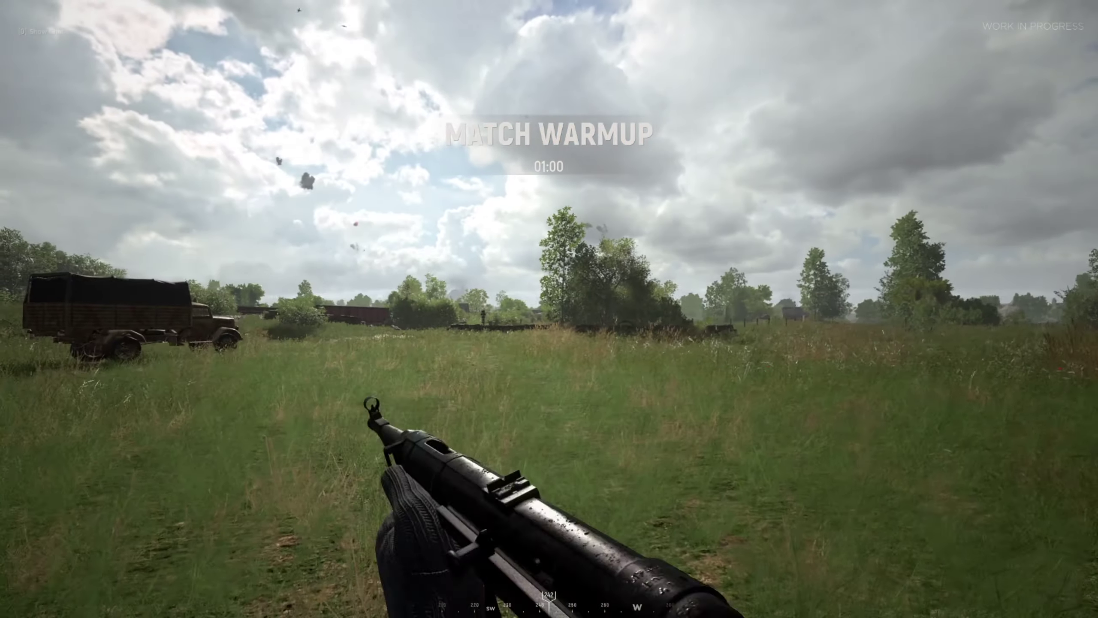
key(w)
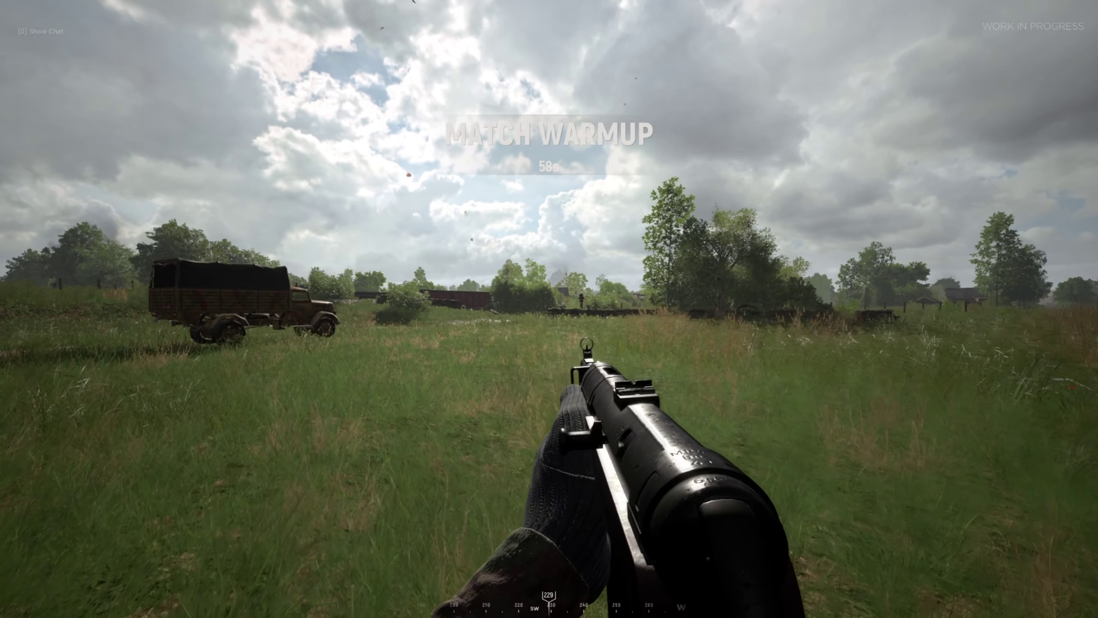
key(w)
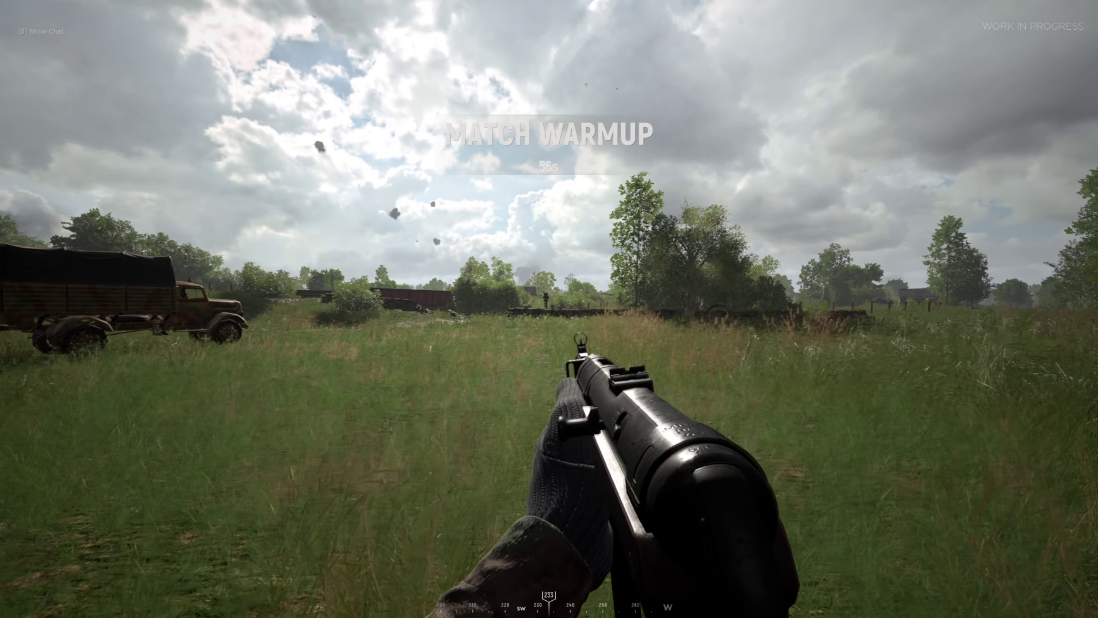
key(w)
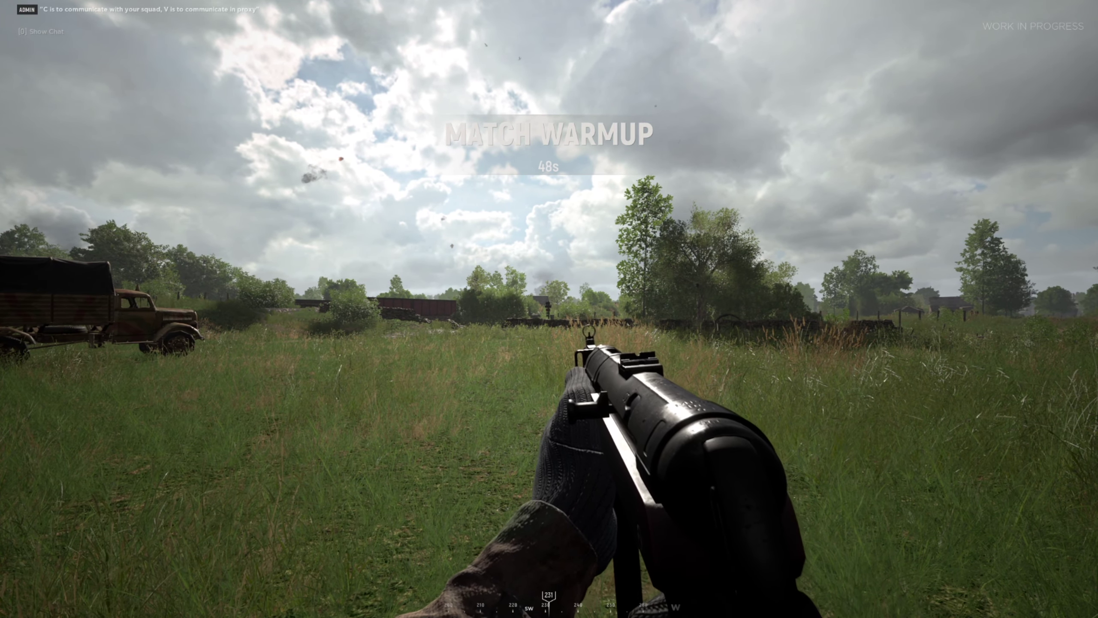
key(Escape)
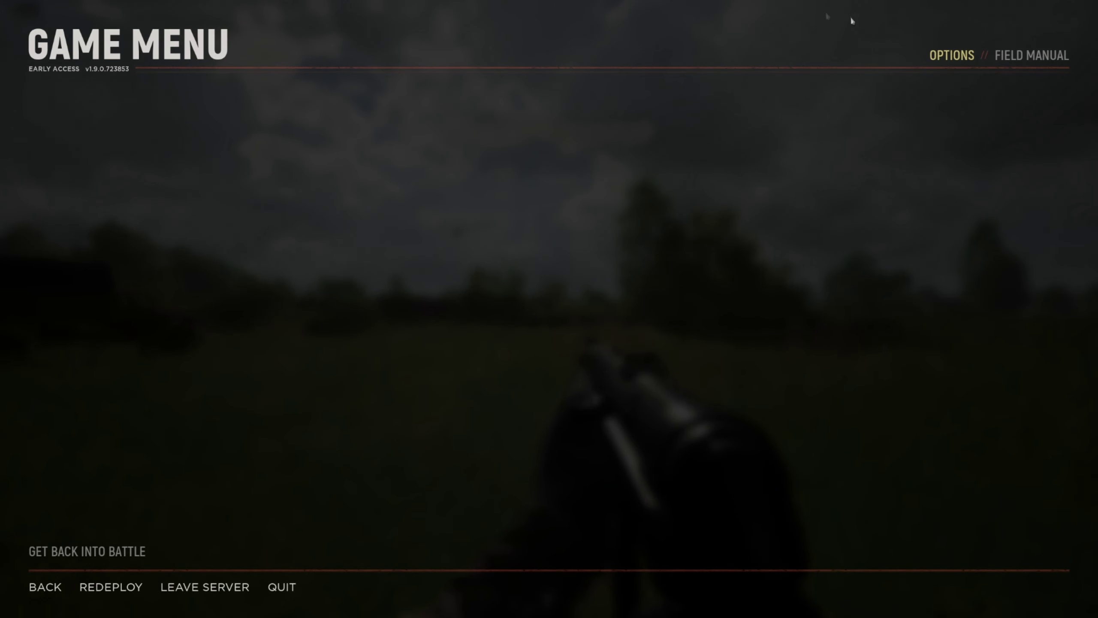
Check the Video options, then return to warmup and walk toward the railcar aiming down sights.
click(953, 55)
click(201, 92)
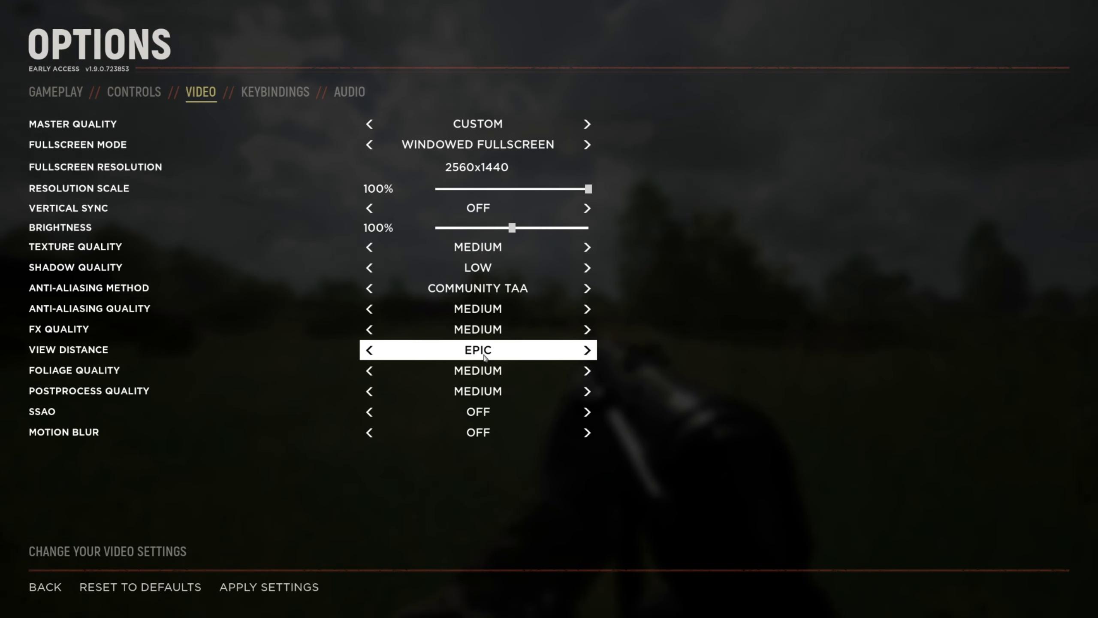
key(Escape)
key(Escape)
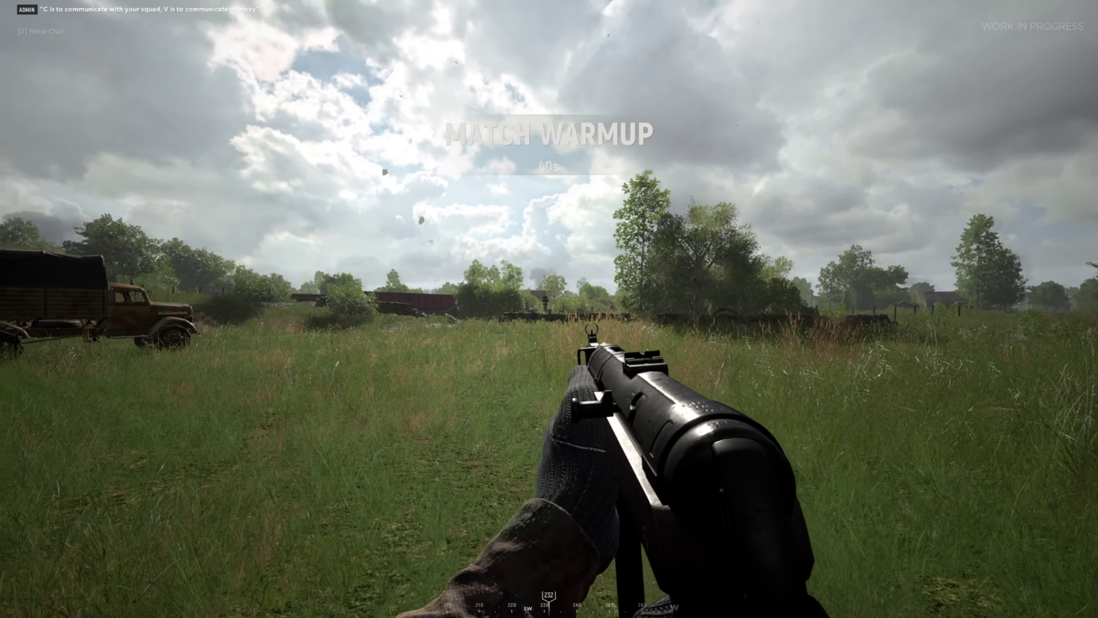
key(w)
right_click(549, 309)
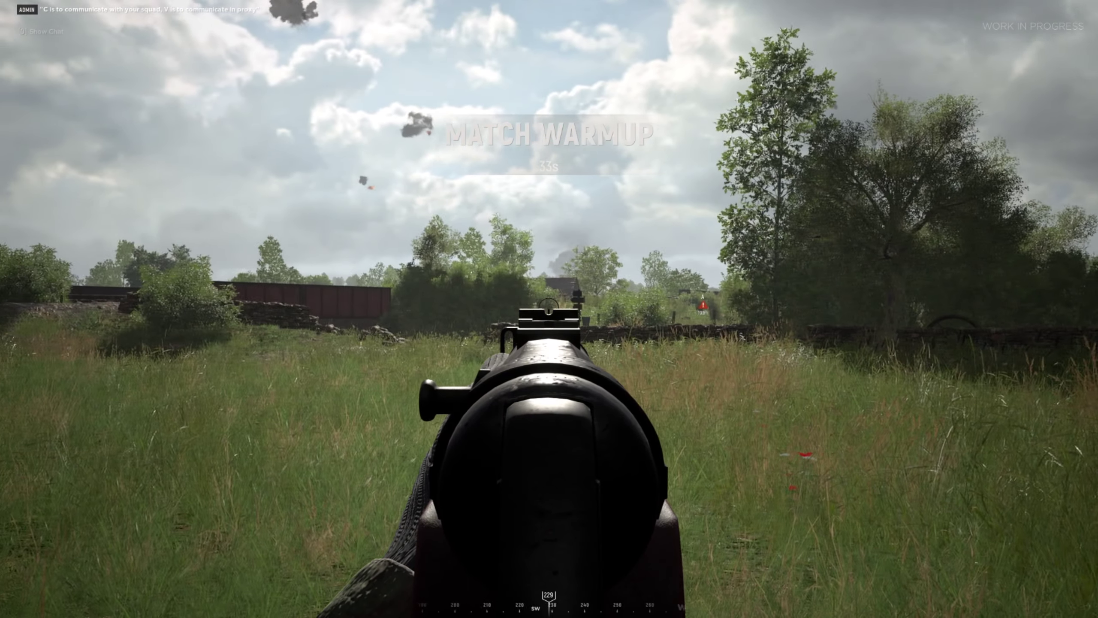
right_click(549, 309)
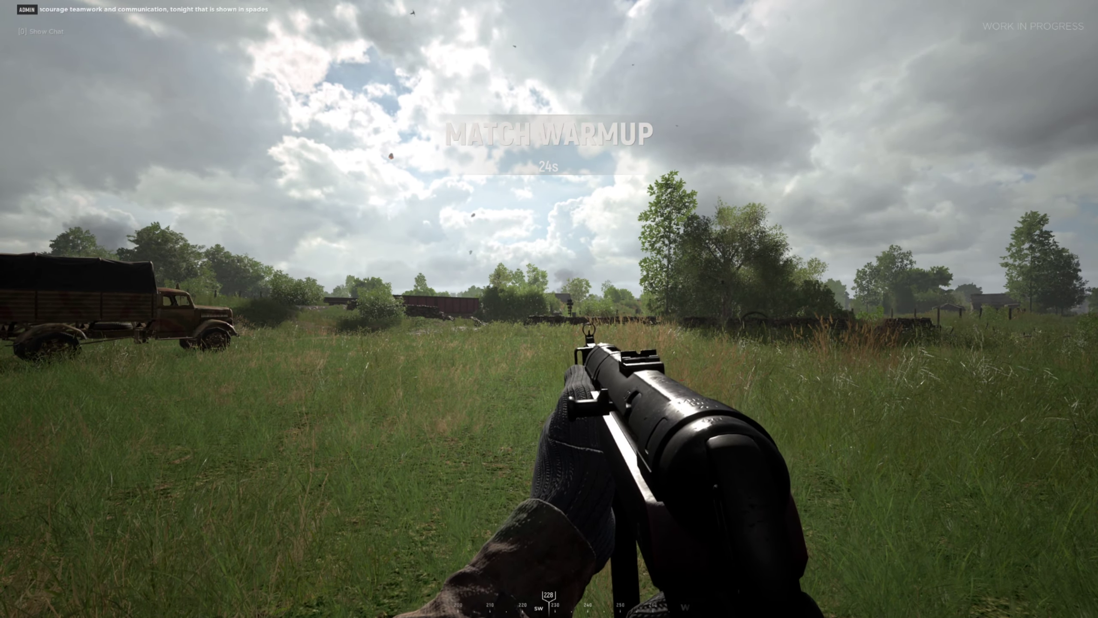
Pause again, set View Distance to High in the Video options, and resume the warmup match.
key(Escape)
click(951, 54)
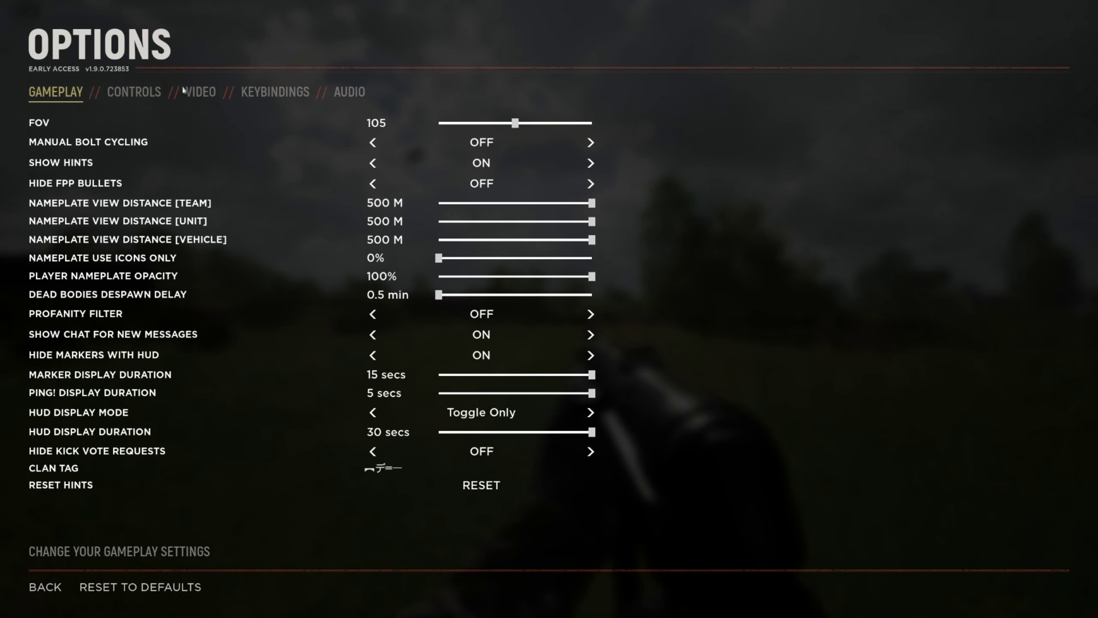
click(198, 92)
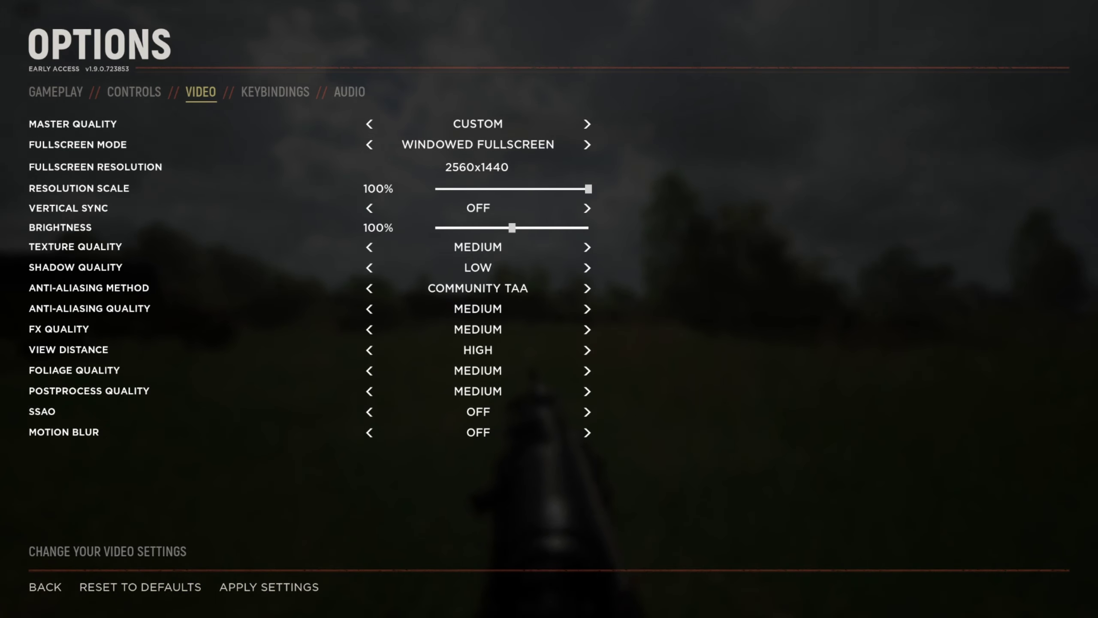
click(35, 592)
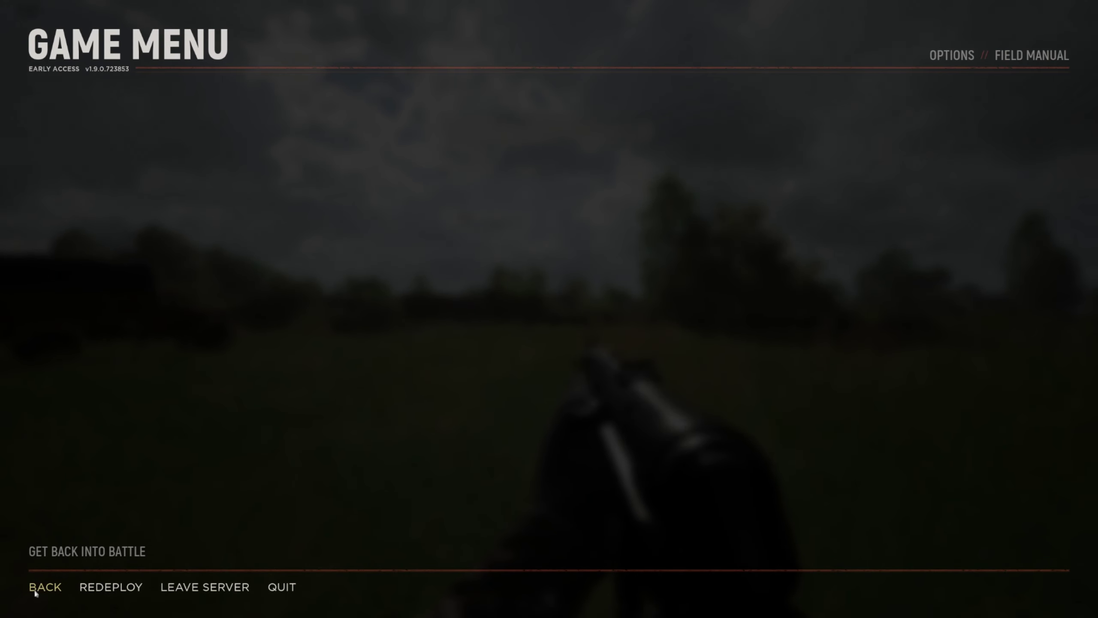
click(35, 593)
Move toward the wall and aim down the sights to test the new settings.
key(w)
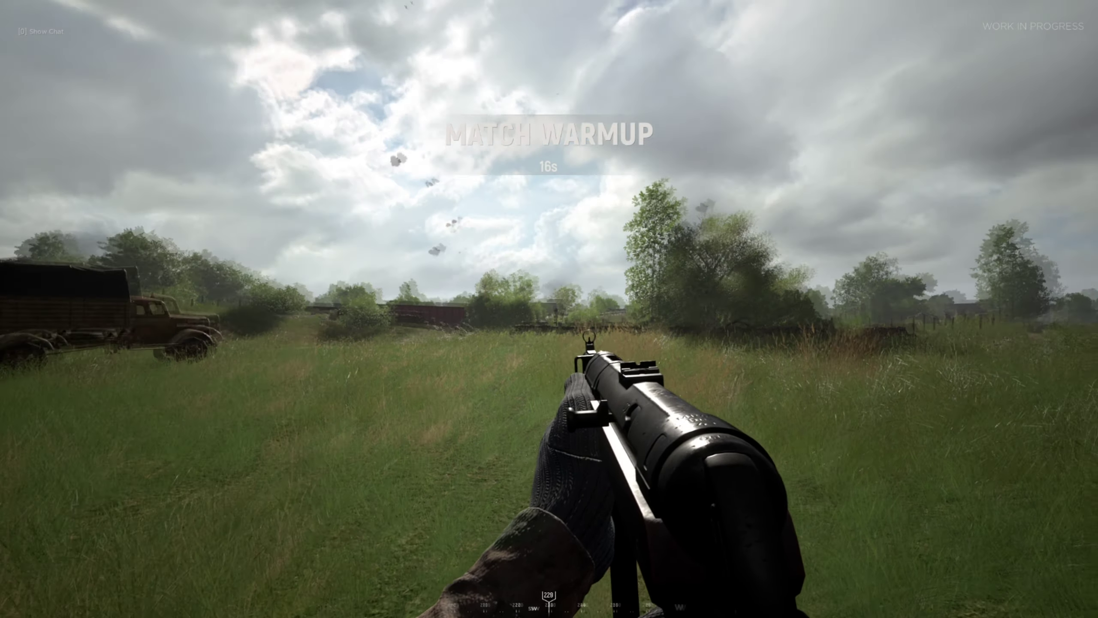
right_click(549, 309)
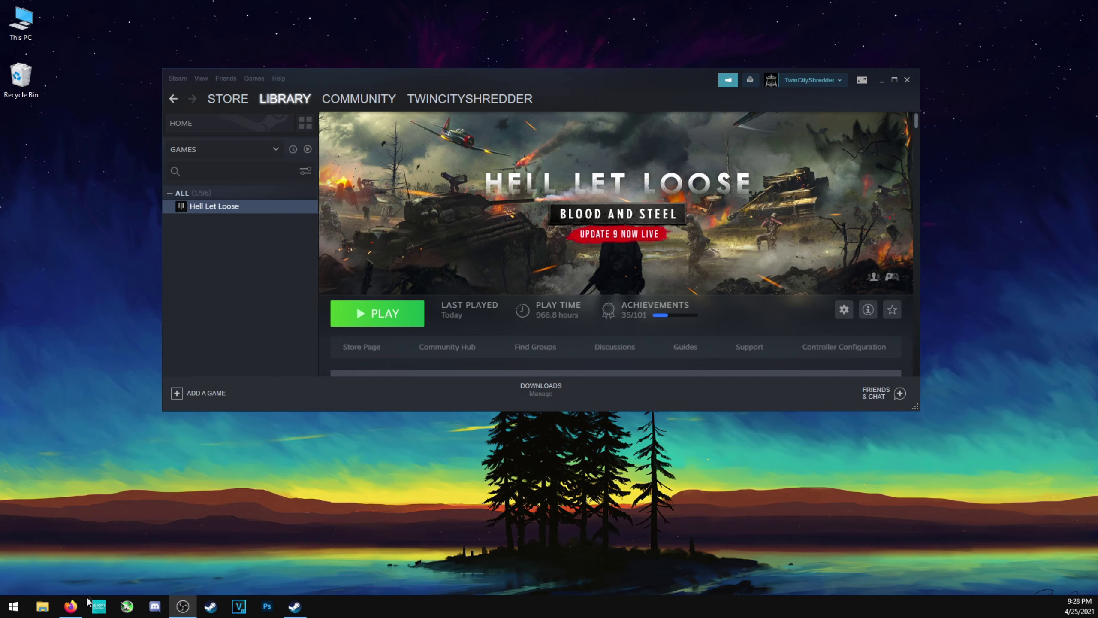
Return to the Firefox YouTube tab with the 'How To Optimize Windows 10 For GAMING & Performance In 2021' video.
click(71, 606)
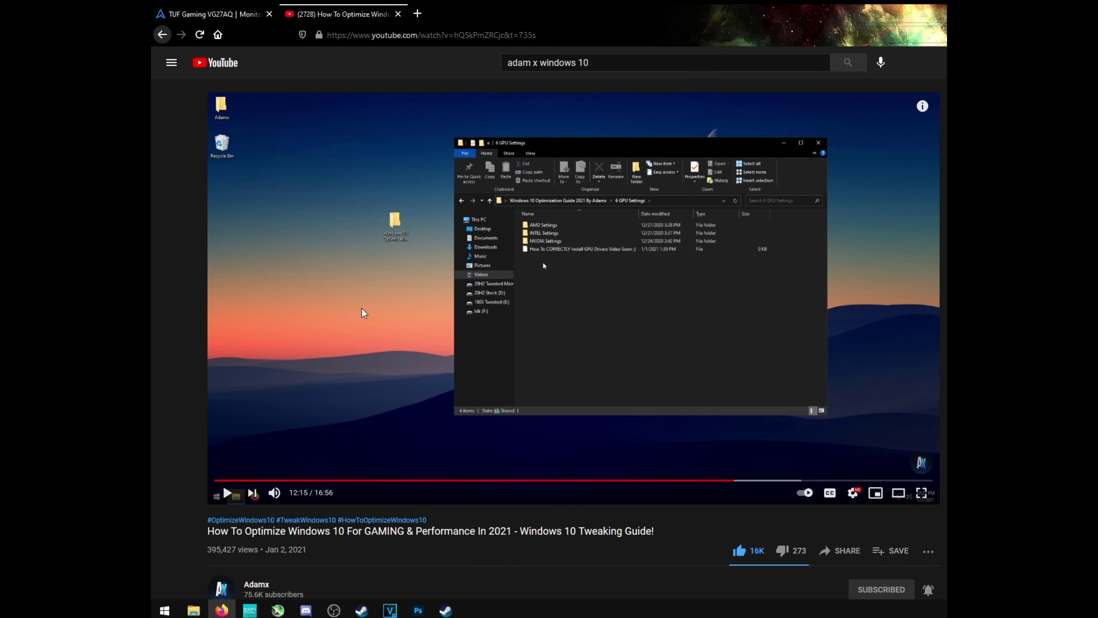